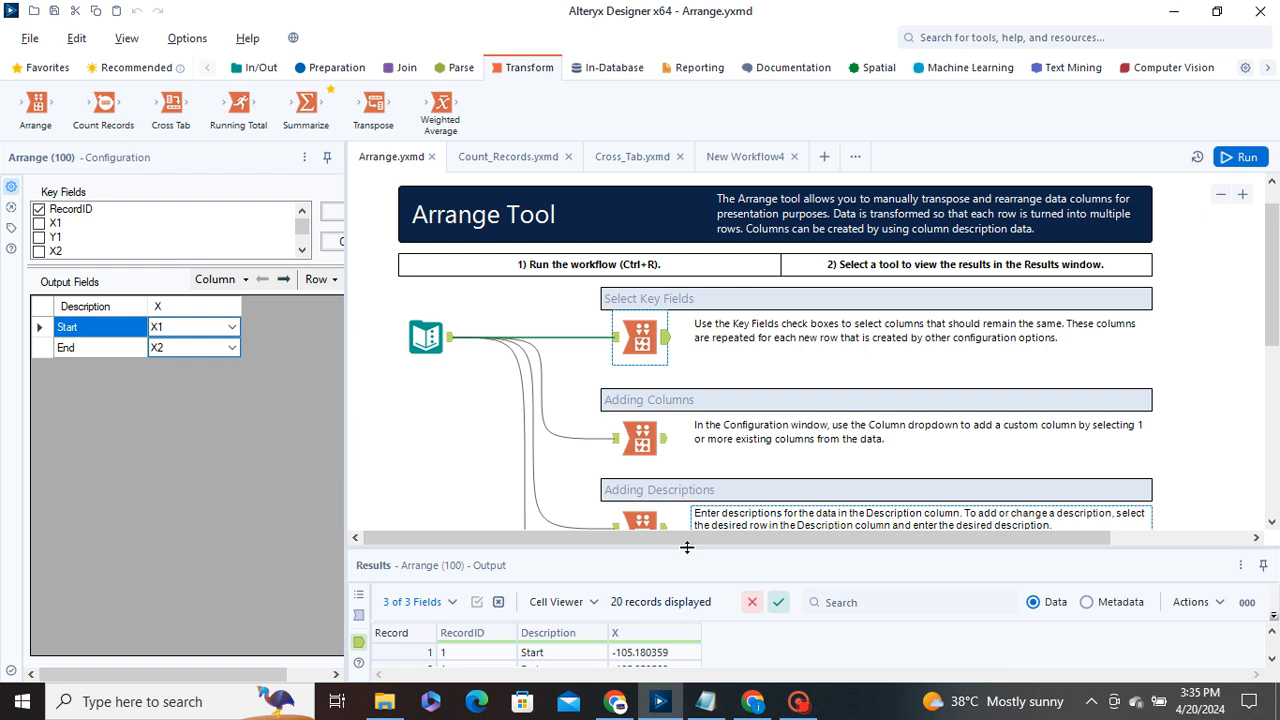
# Enlarge the Results pane and compare the input and output data of the Select Key Fields Arrange tool
pyautogui.moveTo(687, 548); pyautogui.dragTo(657, 452)
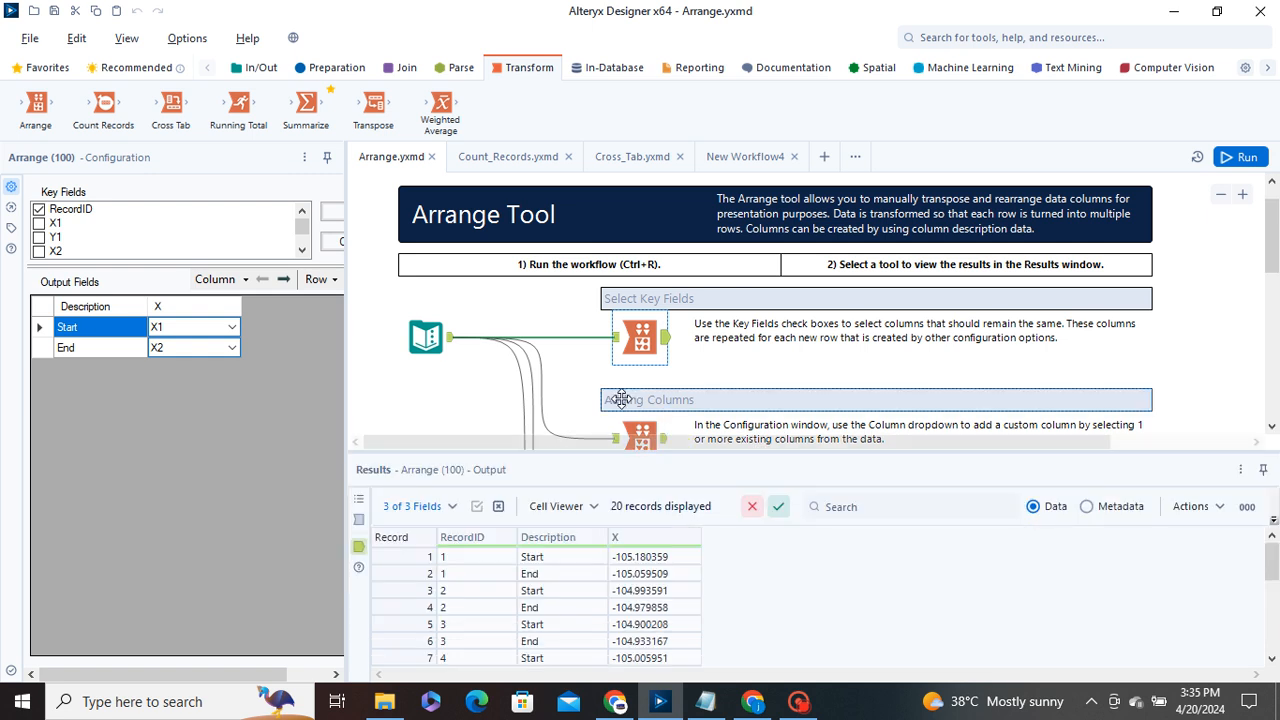
pyautogui.click(617, 343)
pyautogui.click(624, 341)
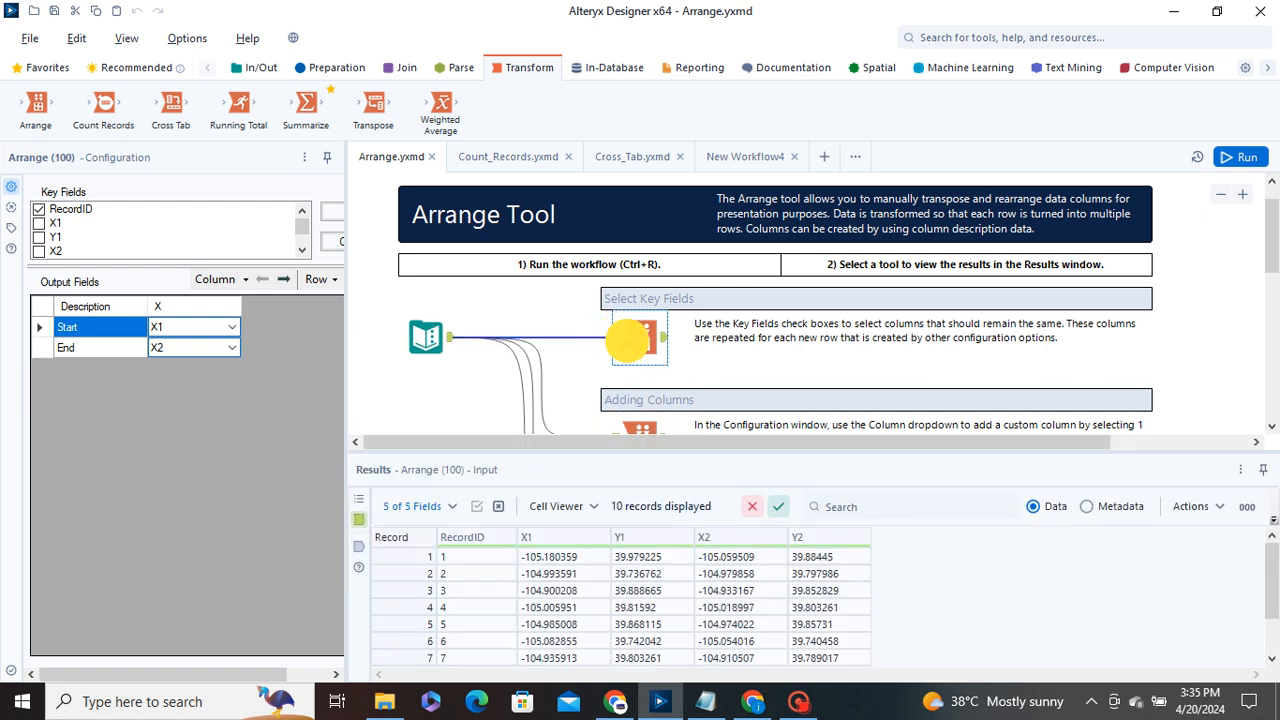
pyautogui.click(668, 338)
pyautogui.hotkey('ctrl', 'r')
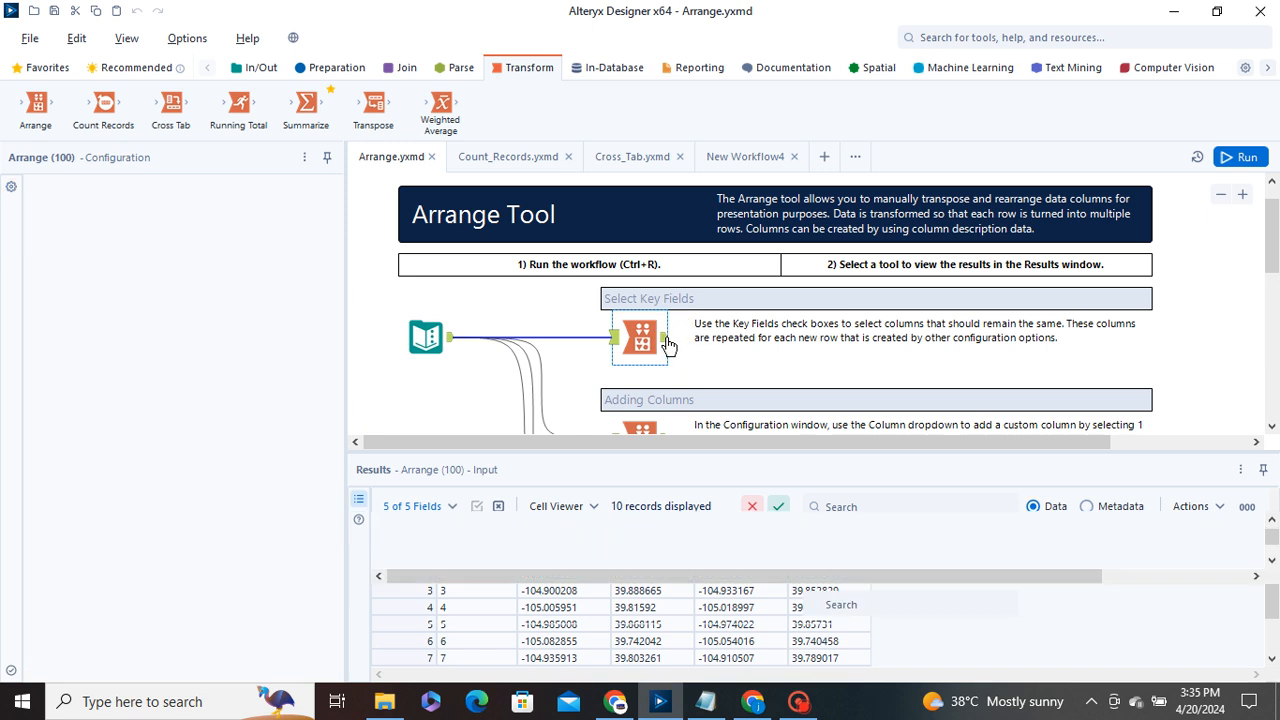
pyautogui.click(627, 340)
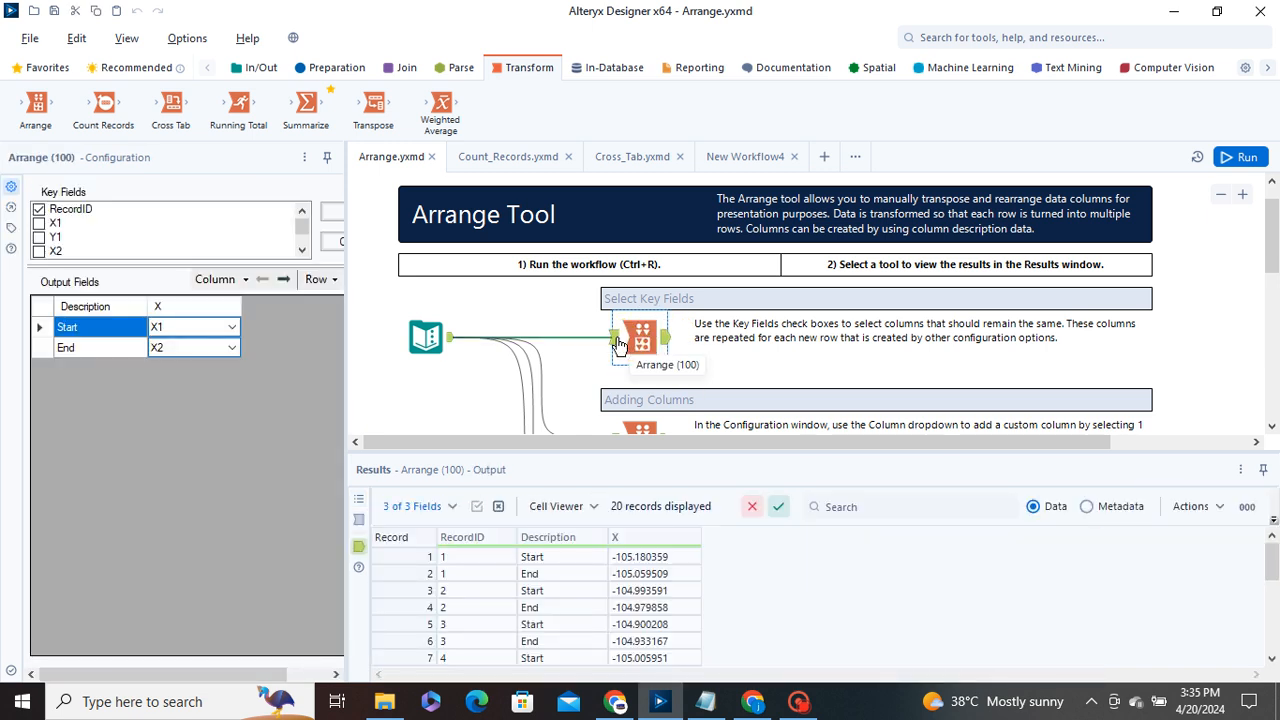
pyautogui.click(615, 341)
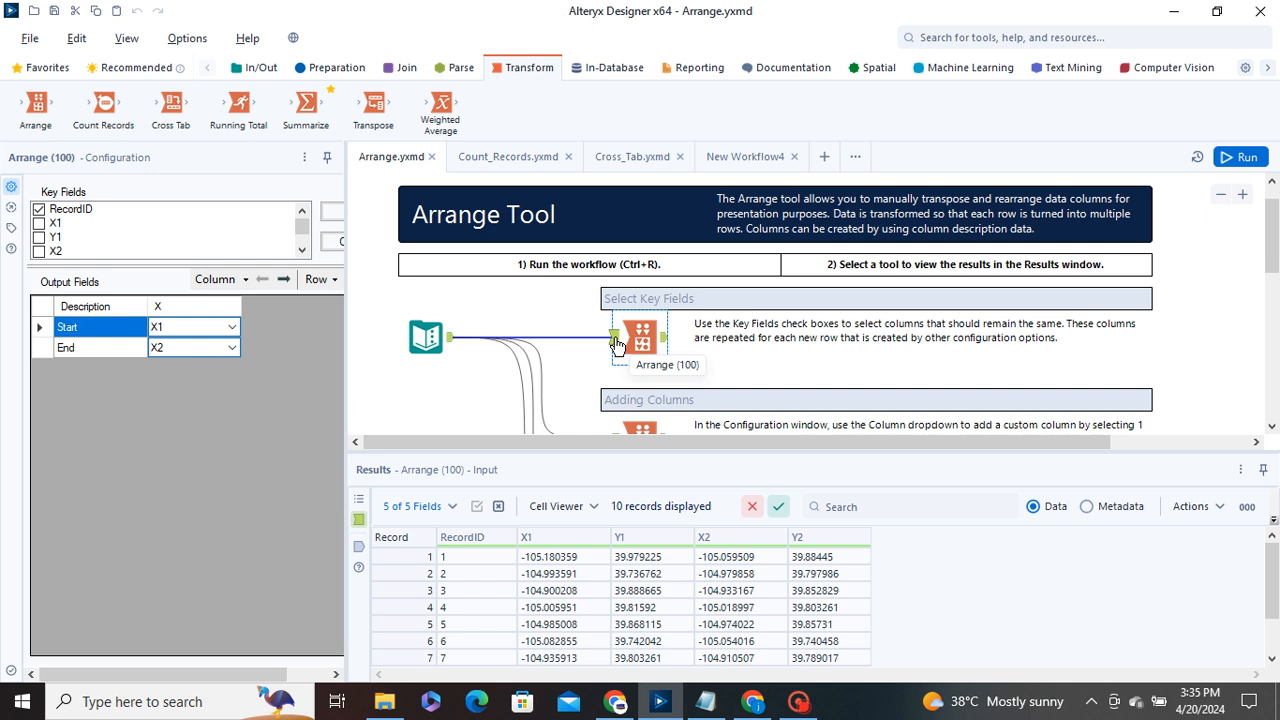
pyautogui.click(662, 340)
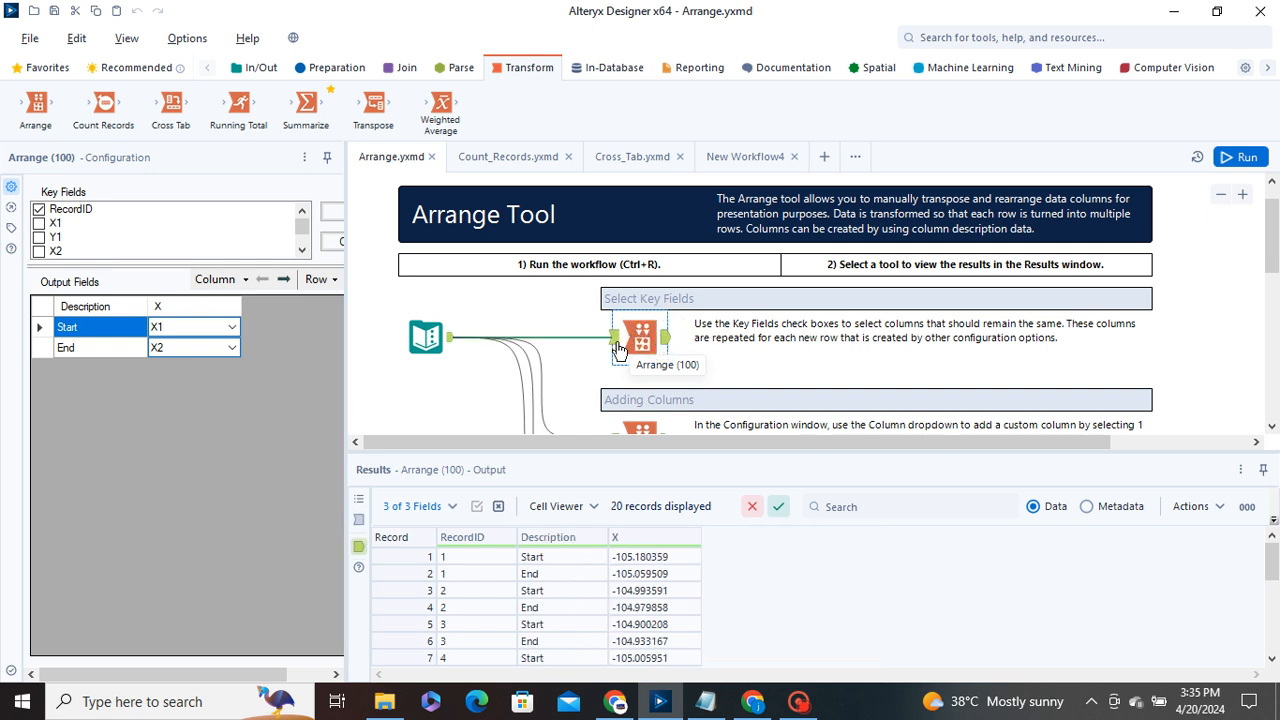
# Review the Select Key Fields Arrange tool's key field list and Start/End output fields against its input and output records
pyautogui.scroll(-1, 120, 235)
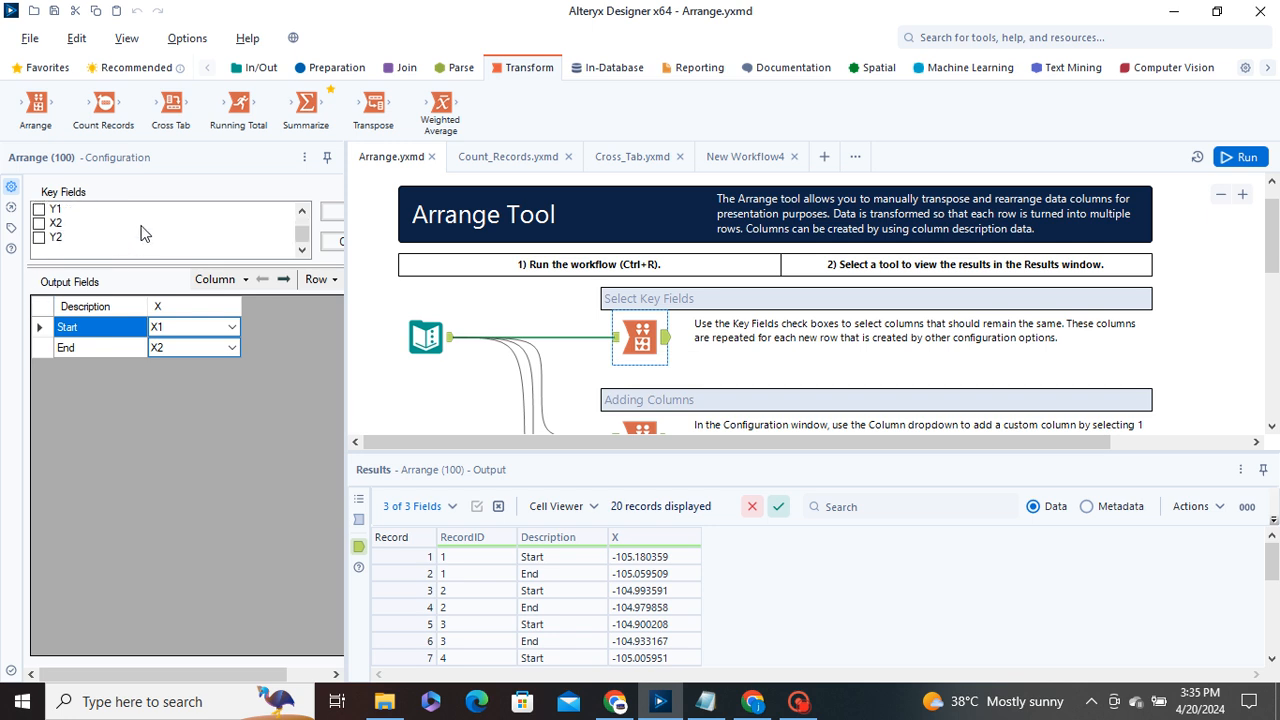
pyautogui.scroll(1, 140, 233)
pyautogui.click(614, 338)
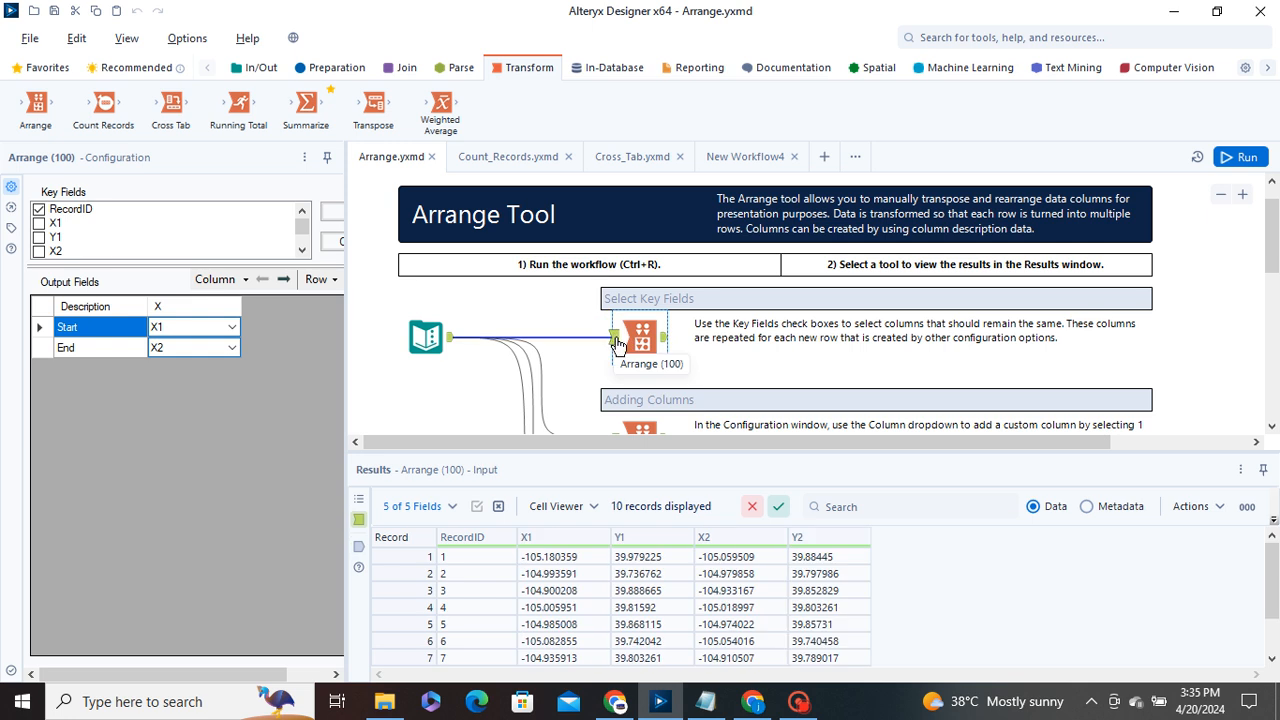
pyautogui.click(664, 341)
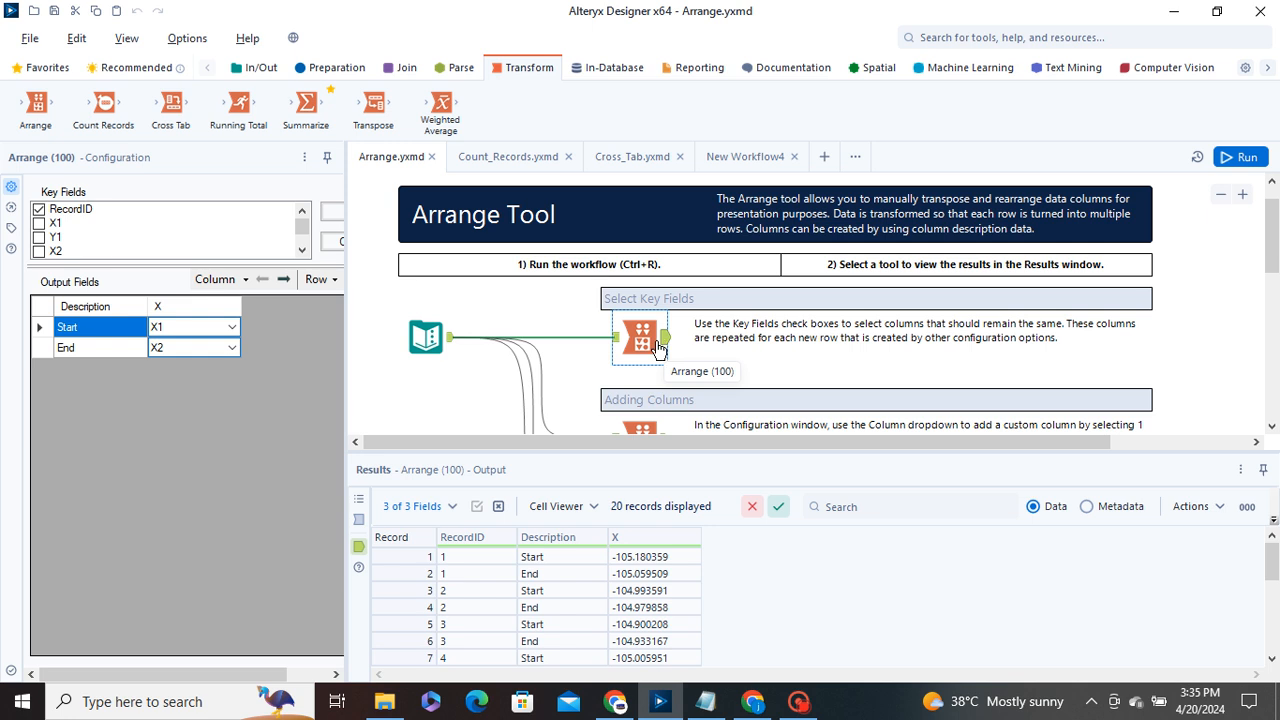
pyautogui.click(615, 340)
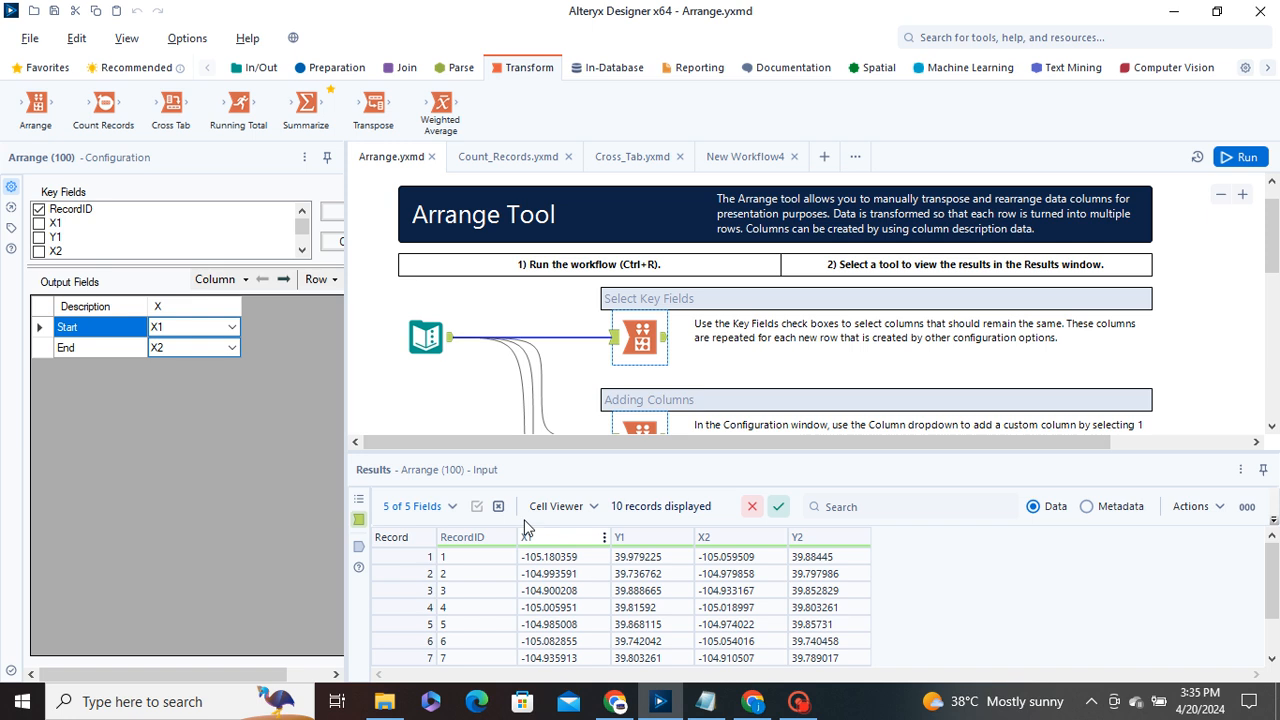
pyautogui.scroll(-1, 135, 237)
pyautogui.scroll(1, 150, 245)
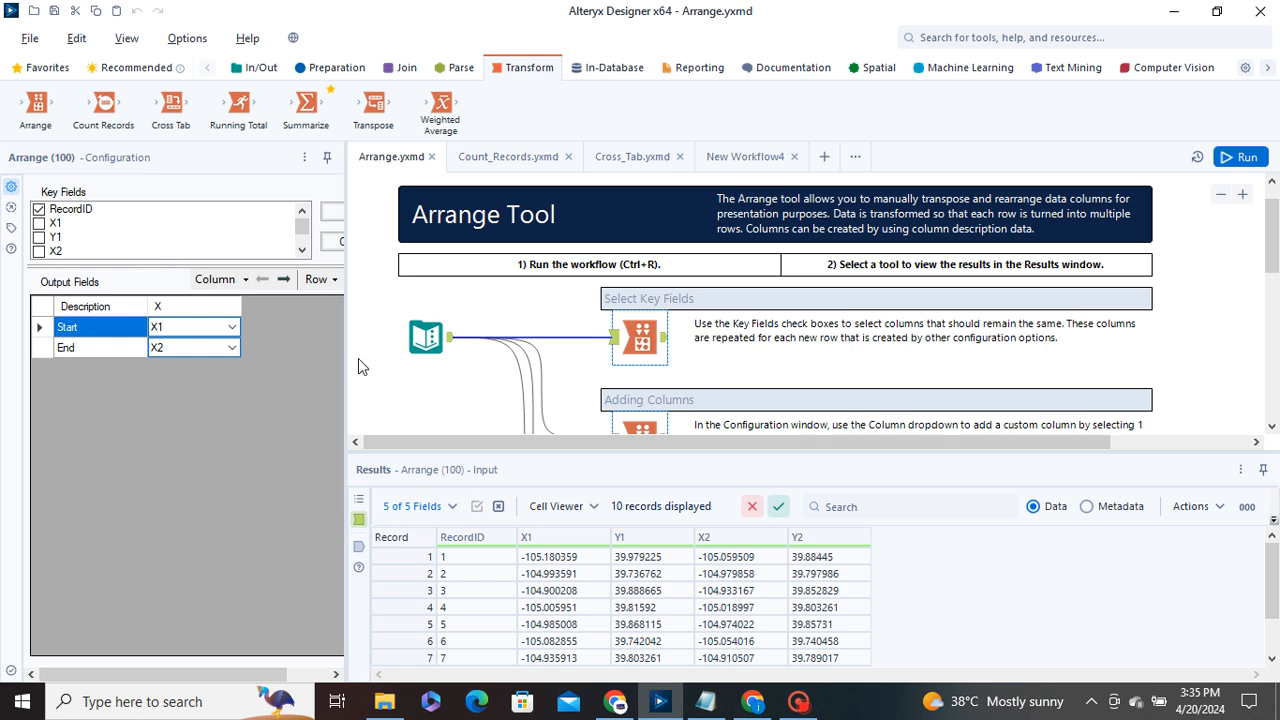
pyautogui.click(660, 338)
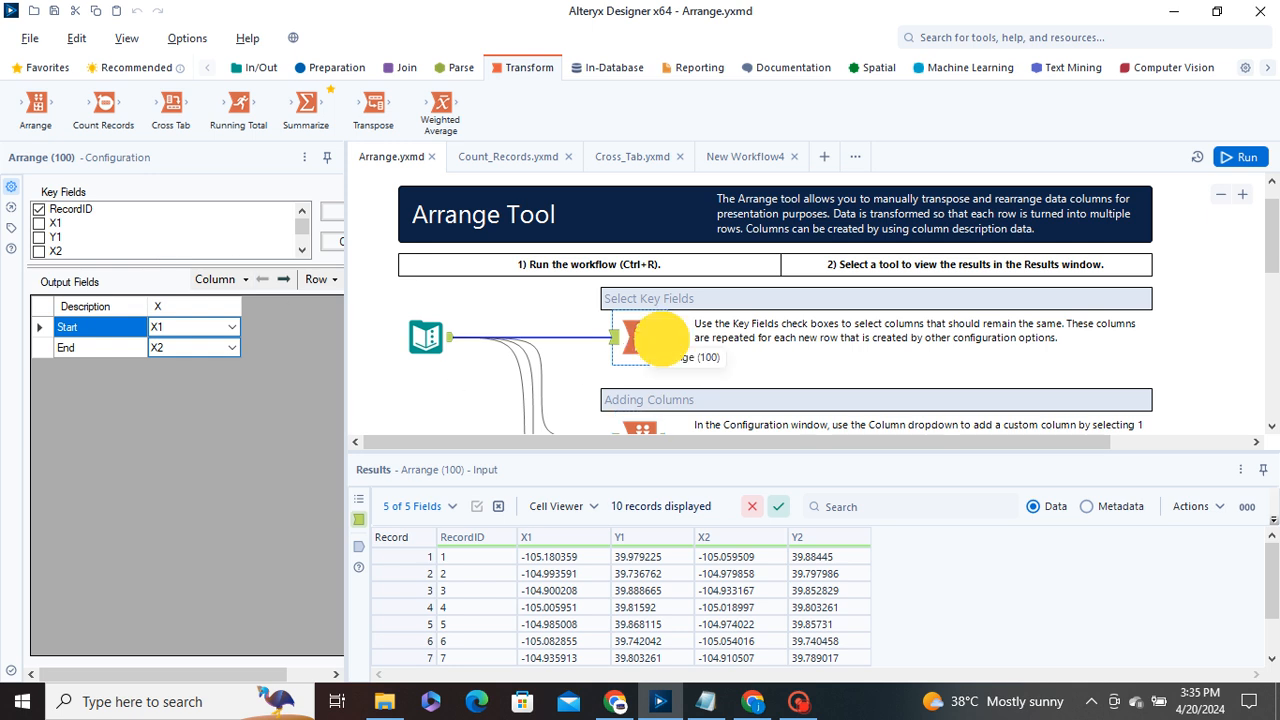
pyautogui.click(663, 340)
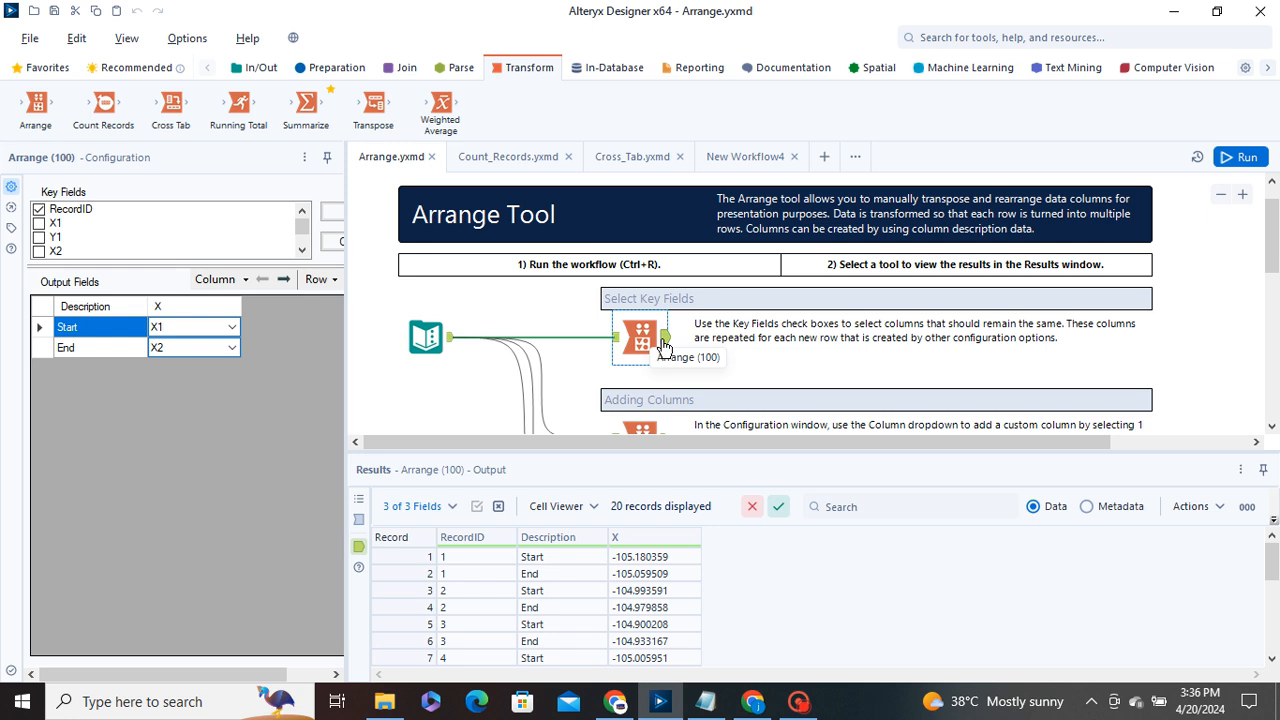
pyautogui.click(616, 342)
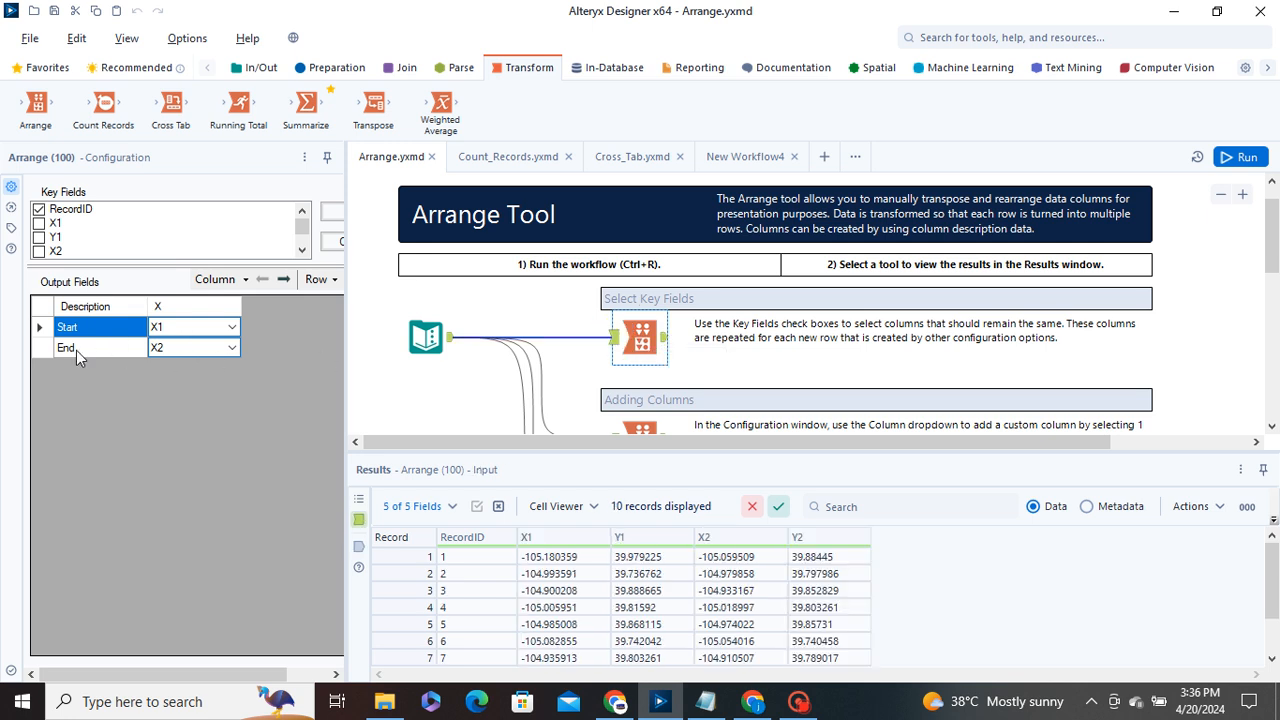
# Examine the Adding Columns Arrange tool's configuration along with its output and input data
pyautogui.scroll(-1, 640, 345)
pyautogui.click(640, 358)
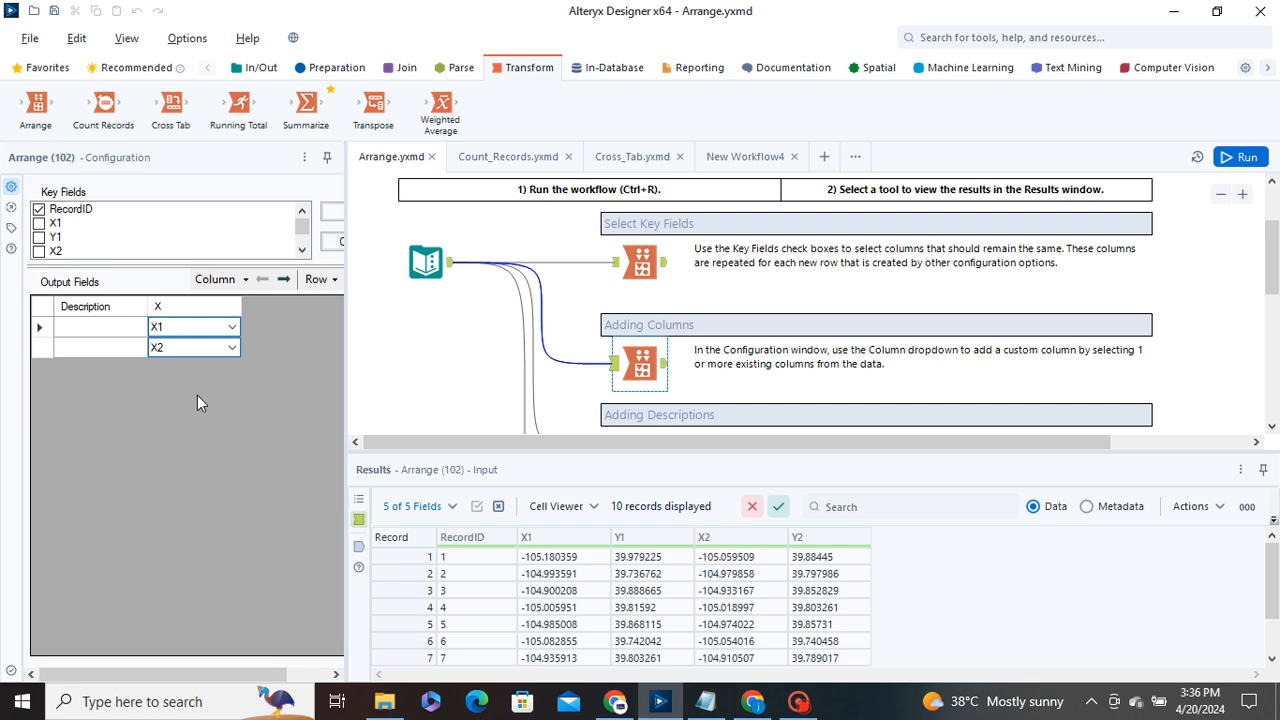
pyautogui.click(249, 397)
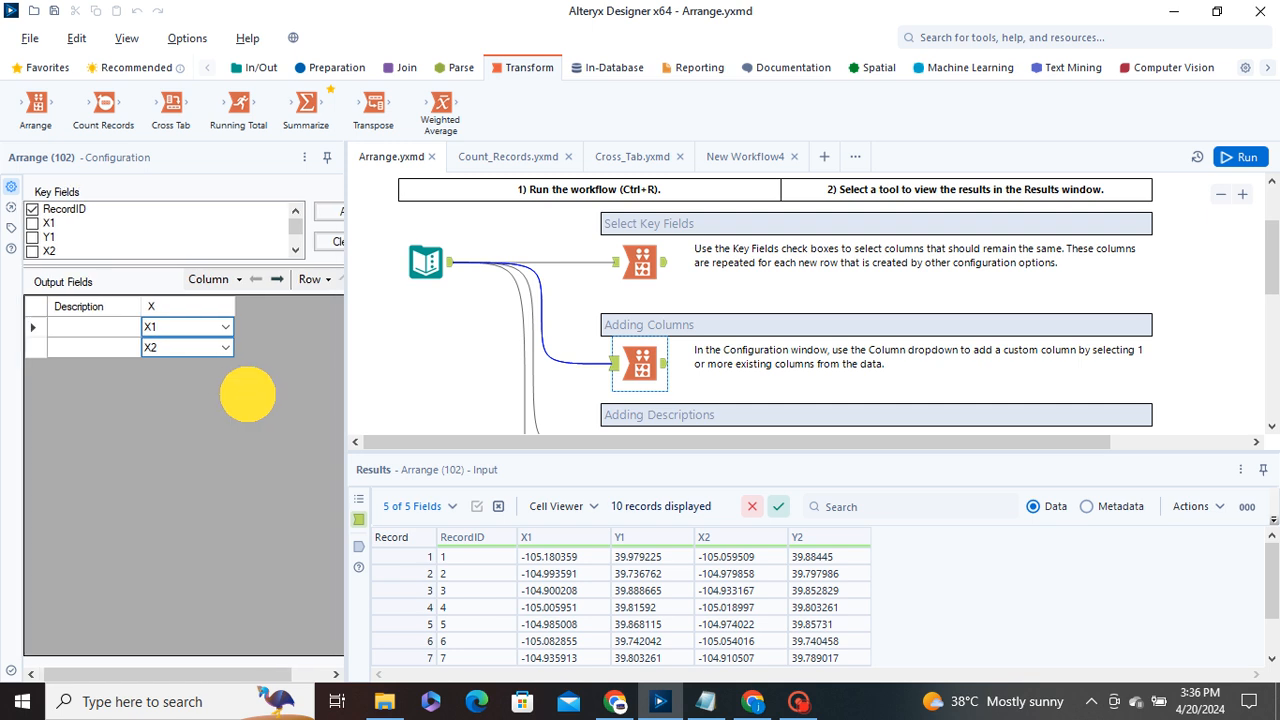
pyautogui.click(662, 366)
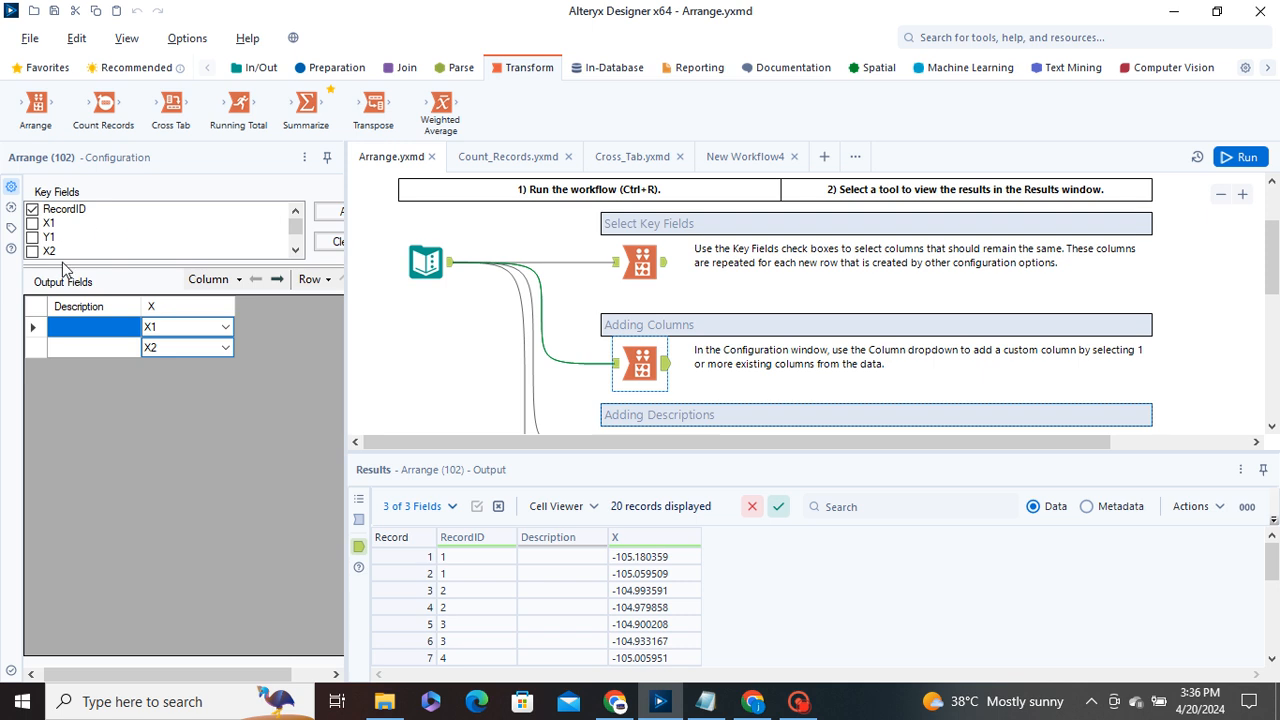
pyautogui.click(622, 376)
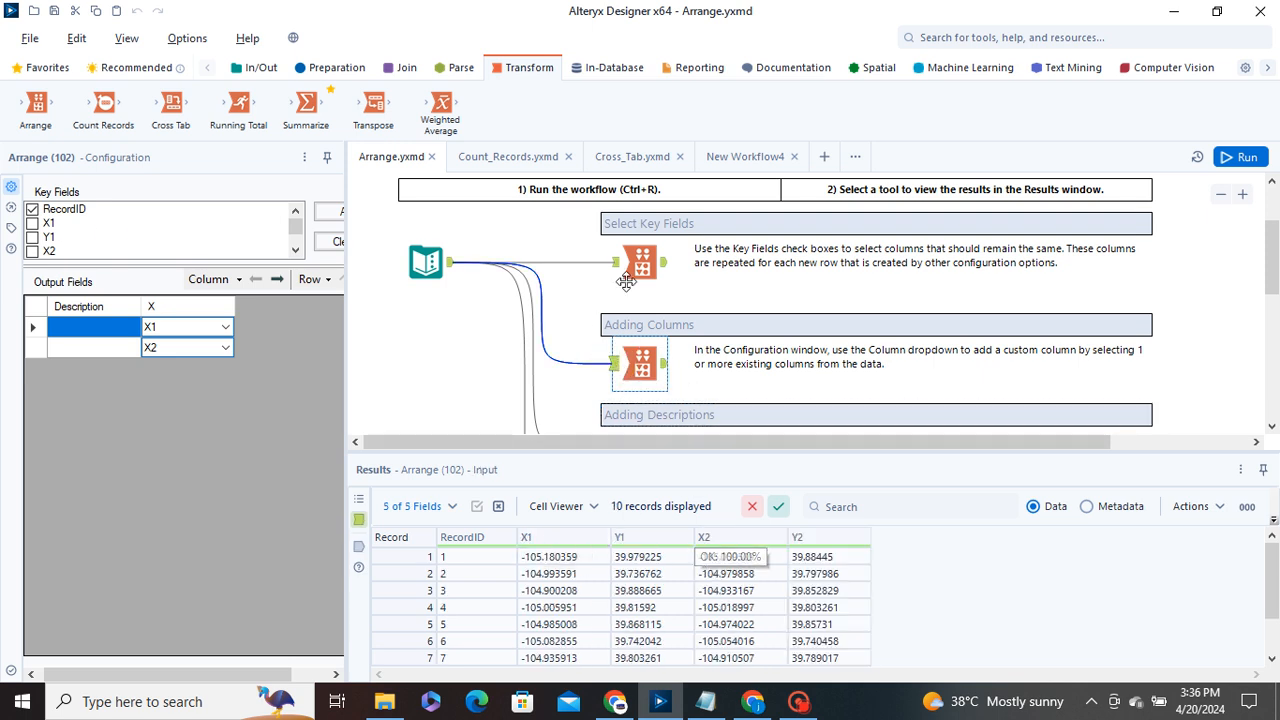
# Switch to the Count_Records.yxmd workflow and inspect the Count Records tool's input data and its output count
pyautogui.click(495, 163)
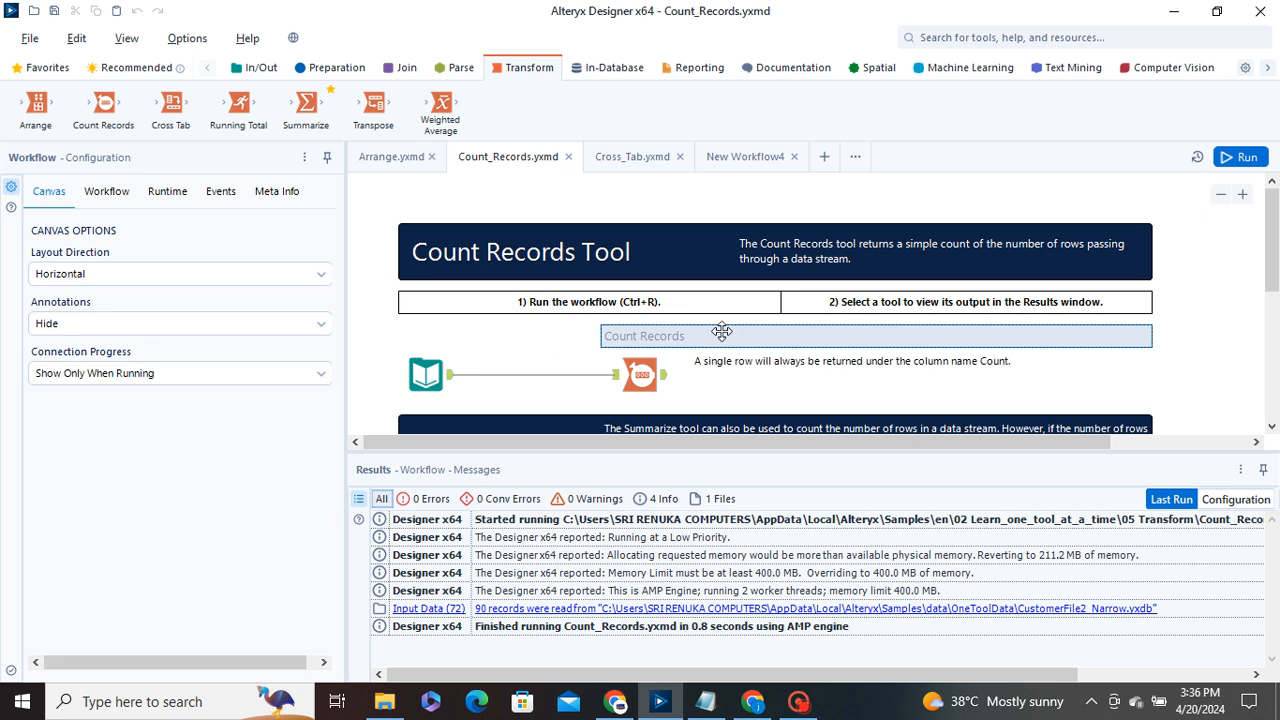
pyautogui.scroll(-1, 640, 372)
pyautogui.click(625, 345)
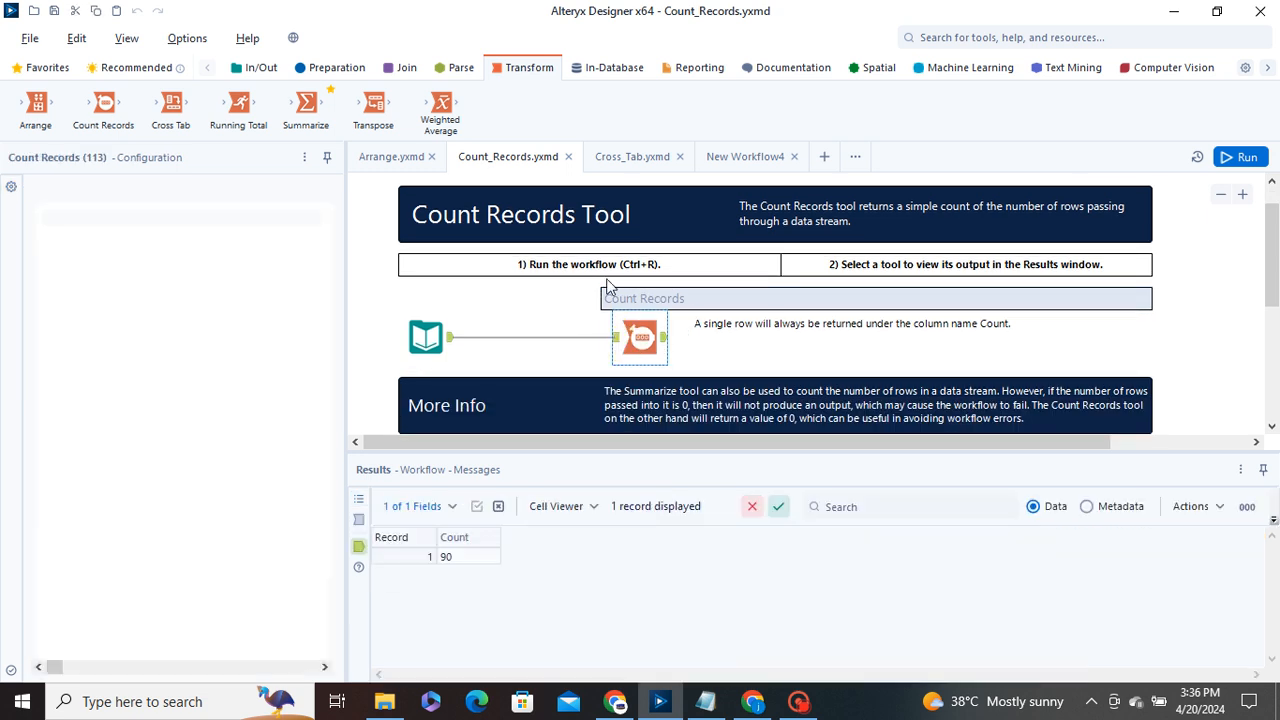
pyautogui.click(613, 338)
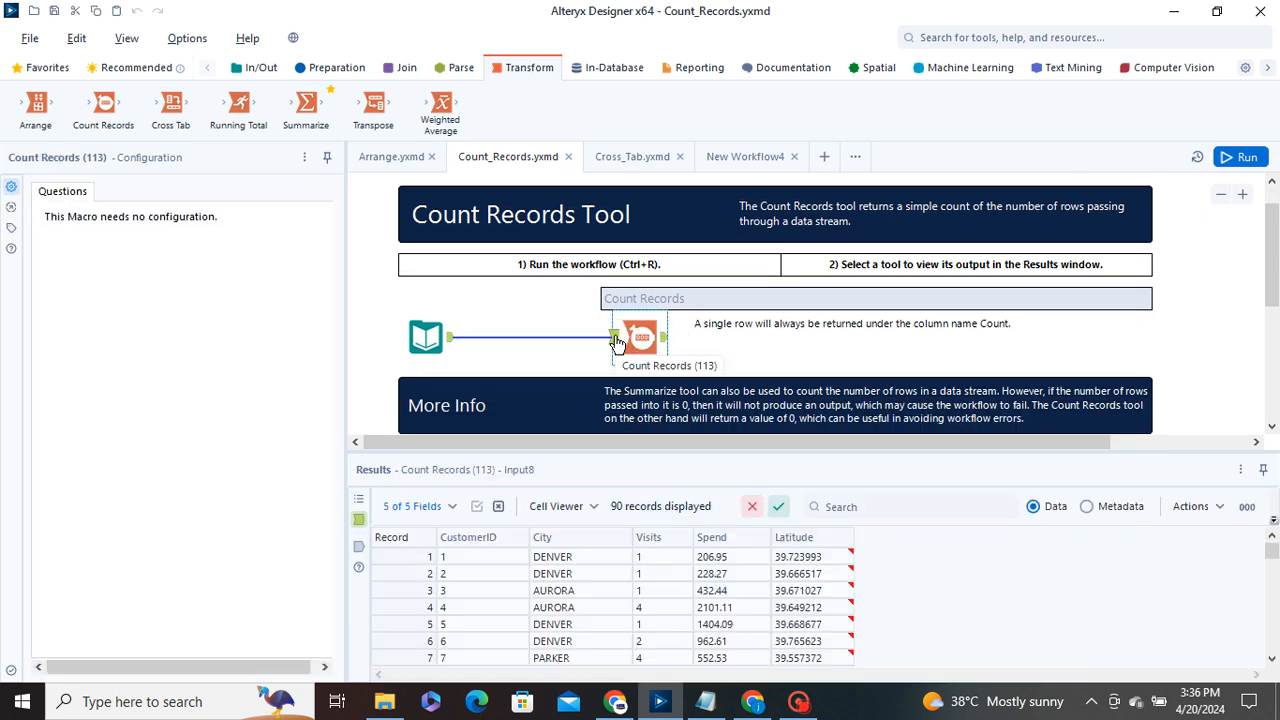
pyautogui.scroll(-2, 607, 334)
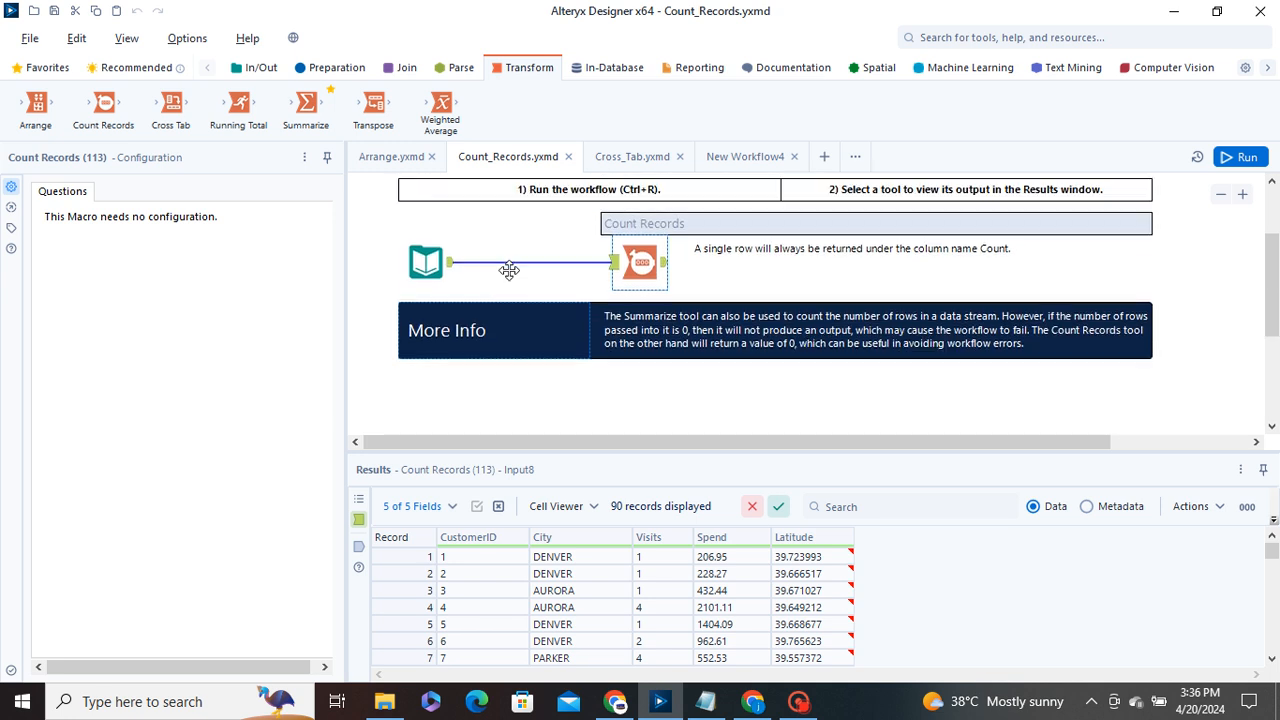
pyautogui.click(667, 267)
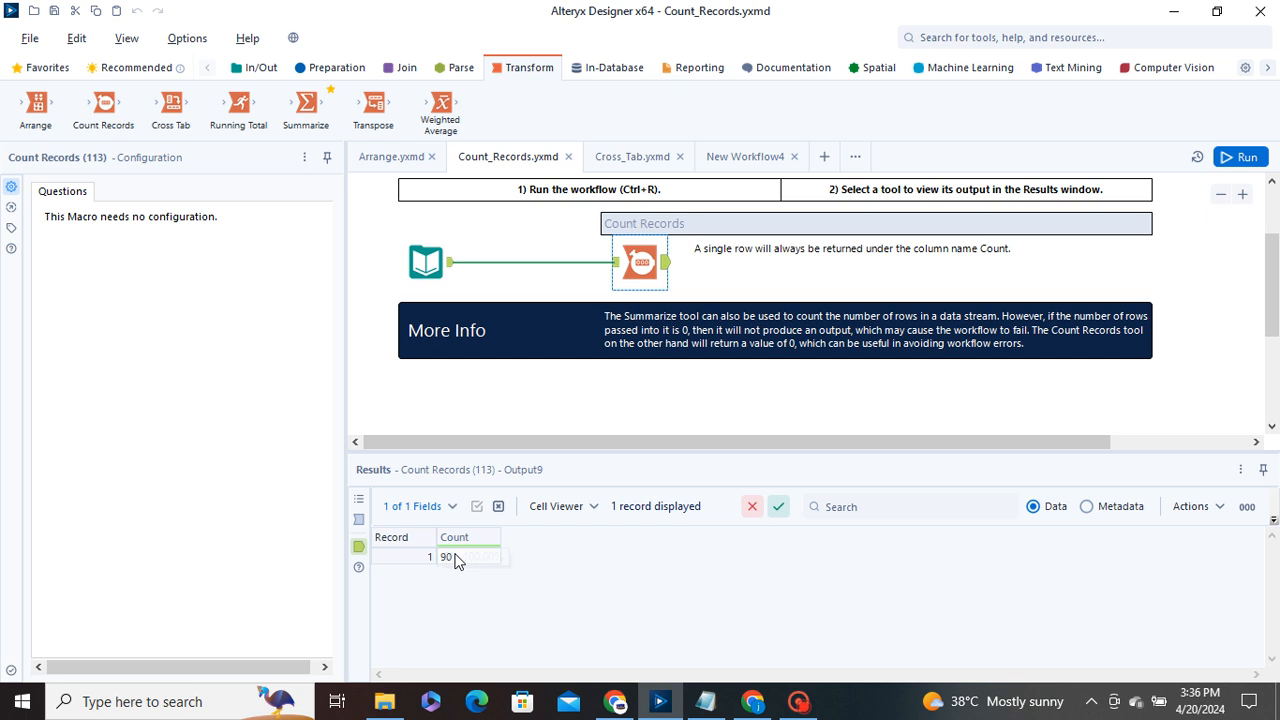
pyautogui.click(452, 556)
# Inspect the connection fields feeding the Count Records tool and compare its incoming records with the returned count again
pyautogui.click(646, 268)
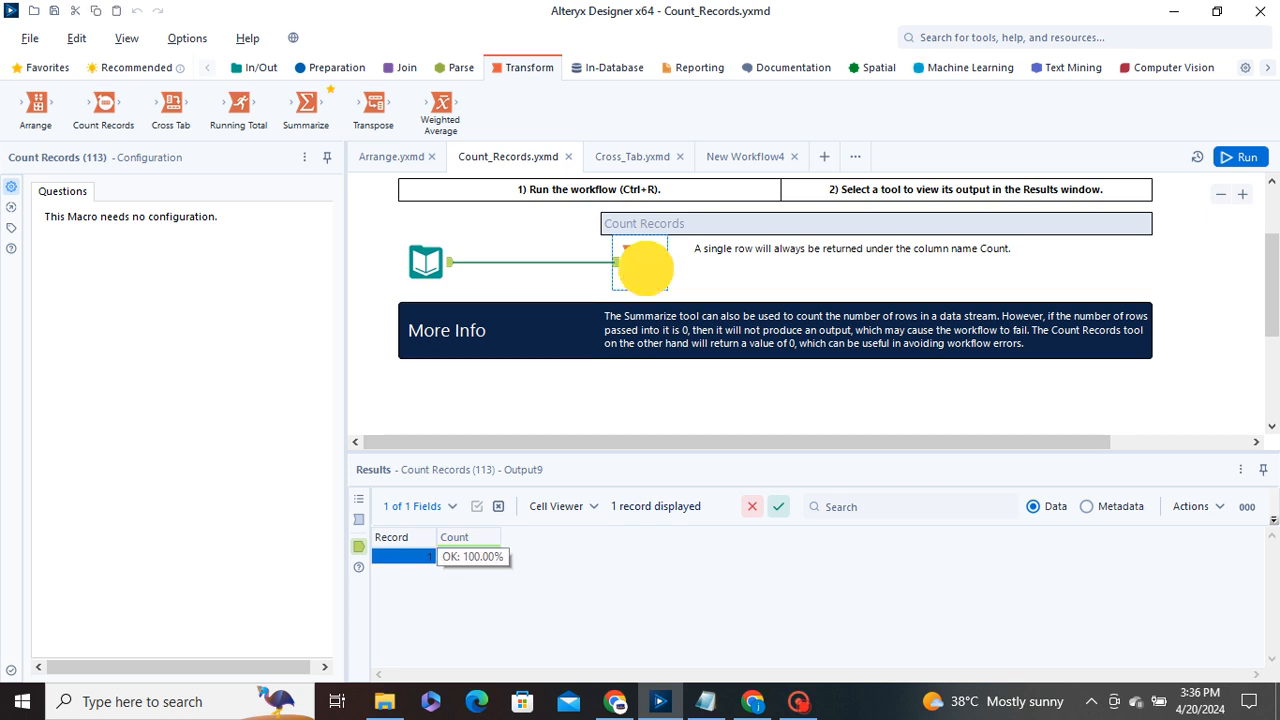
pyautogui.click(613, 262)
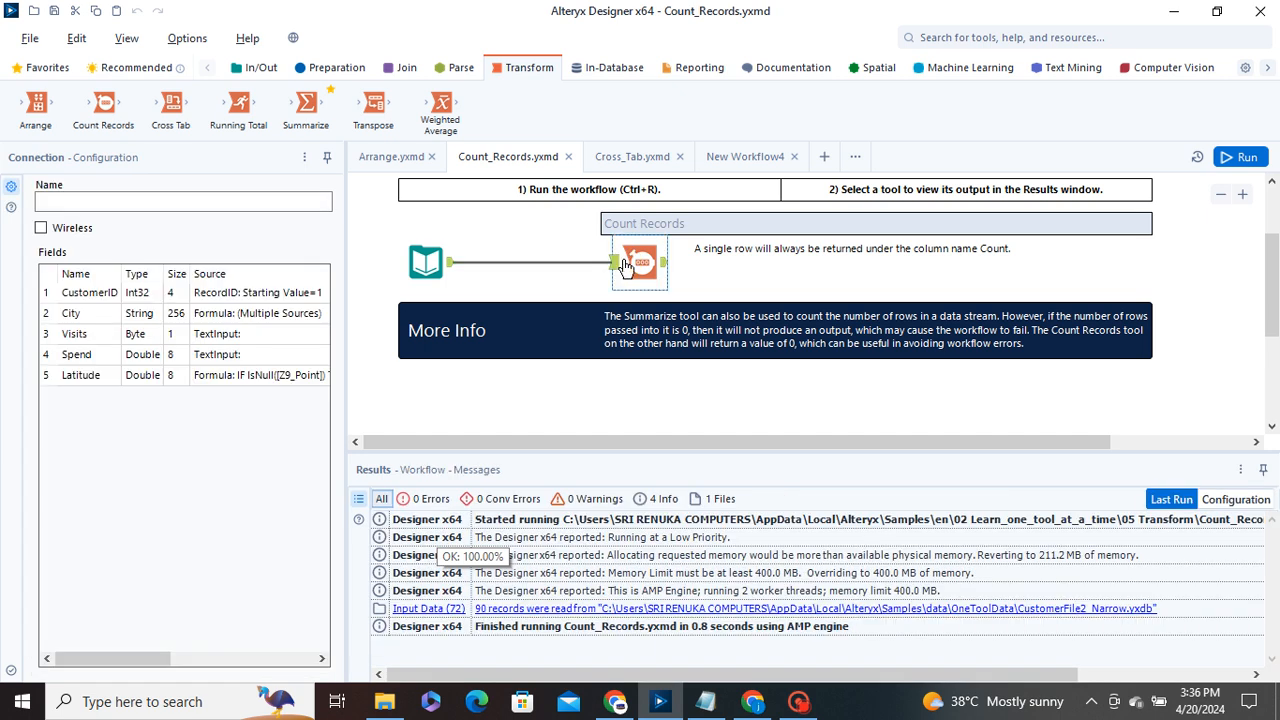
pyautogui.click(624, 265)
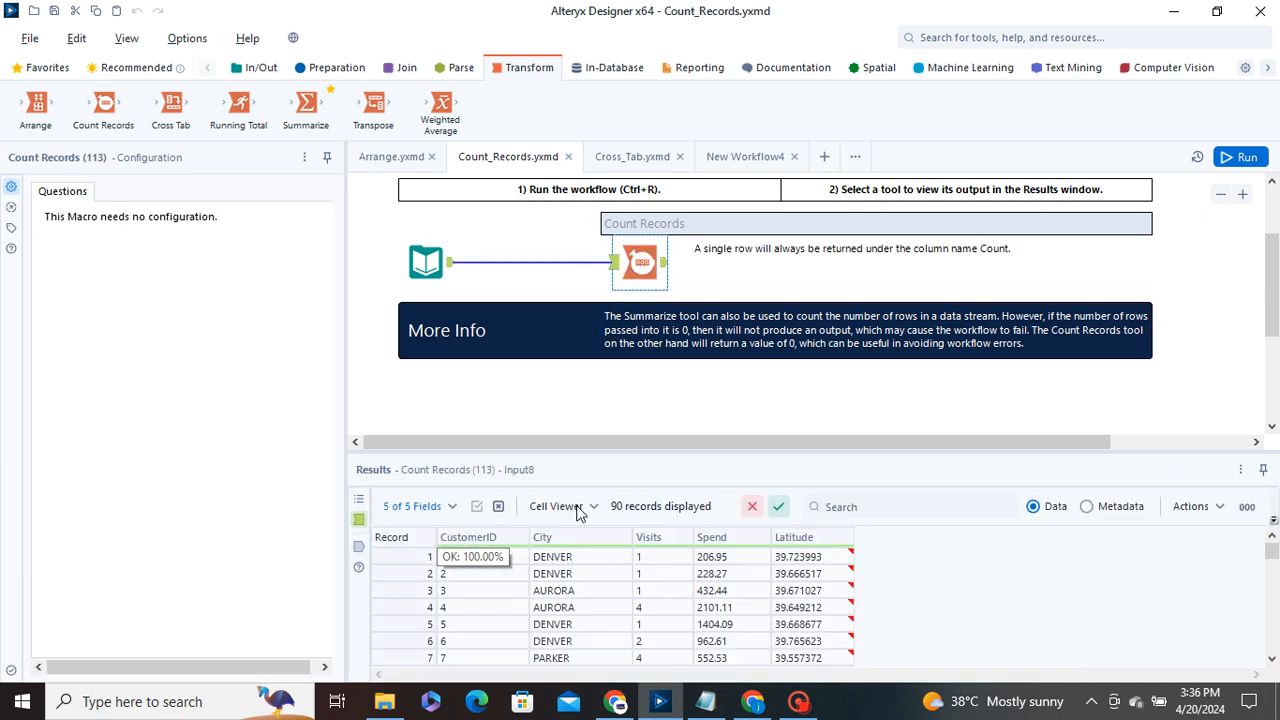
pyautogui.click(642, 267)
pyautogui.click(663, 265)
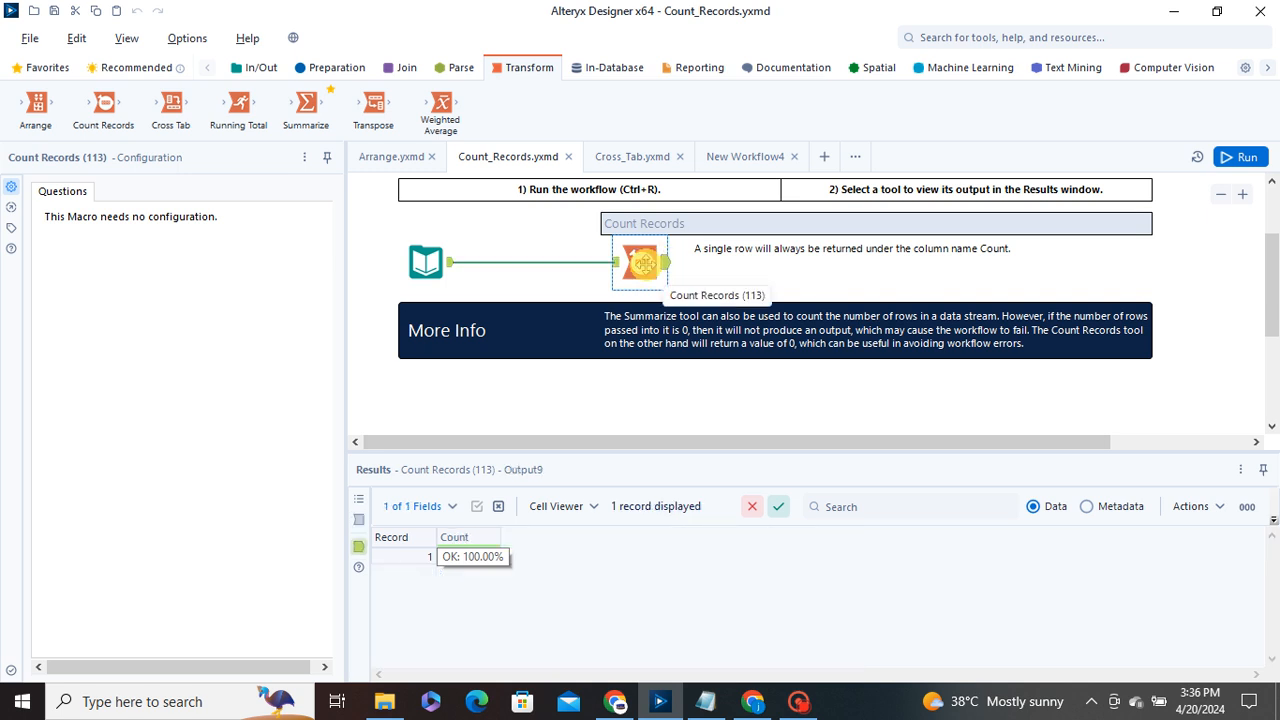
pyautogui.scroll(1, 678, 300)
pyautogui.scroll(1, 678, 300)
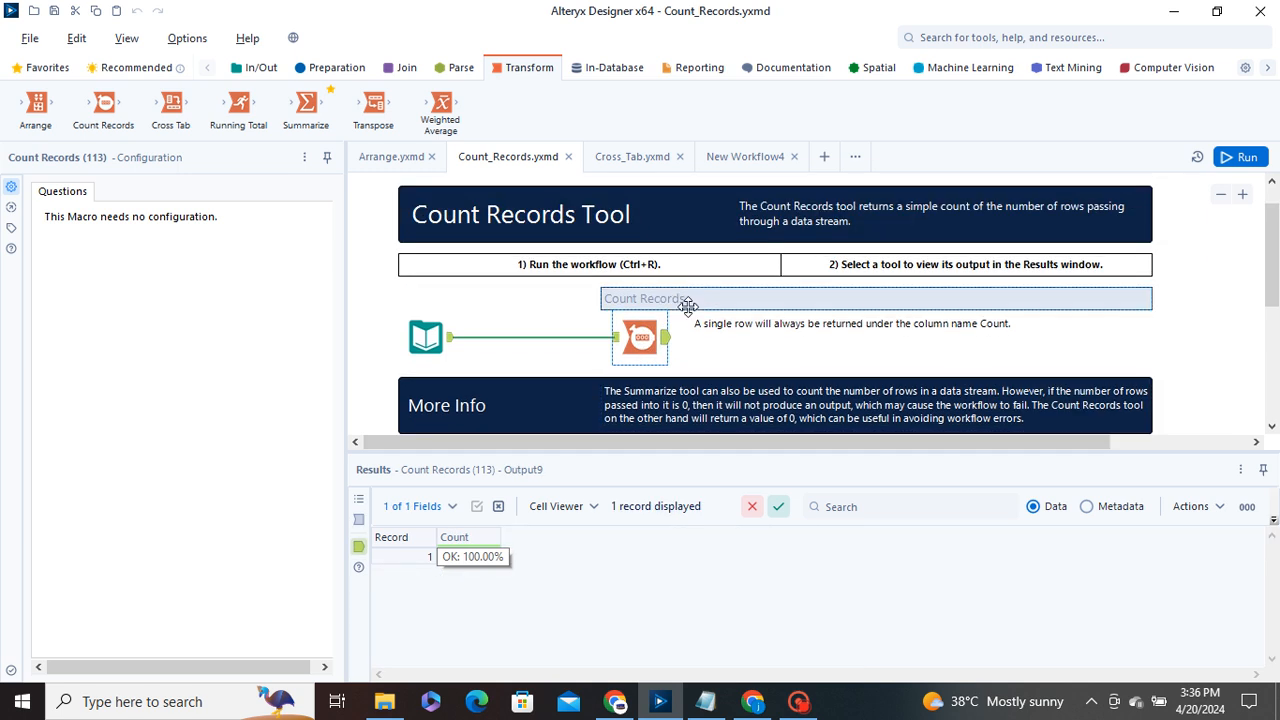
pyautogui.click(641, 336)
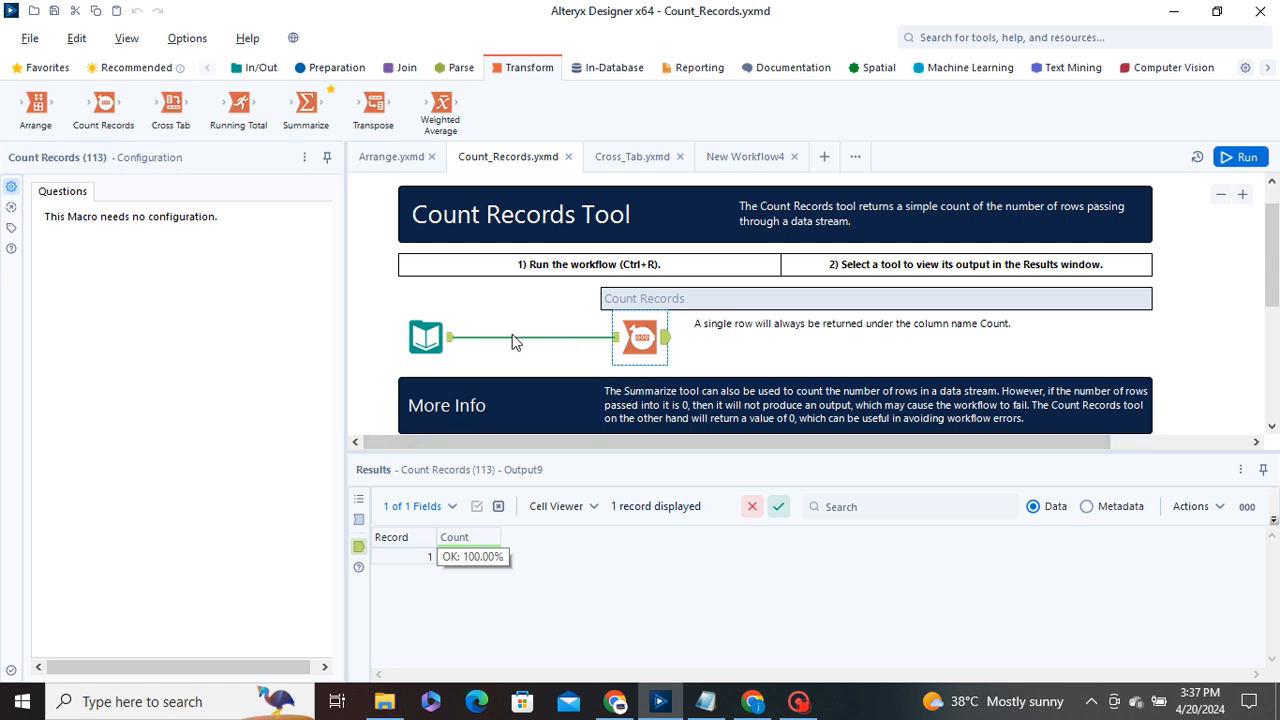
# Switch to the Cross_Tab.yxmd workflow and view the output and input data of the basic example's Cross Tab tool
pyautogui.click(627, 160)
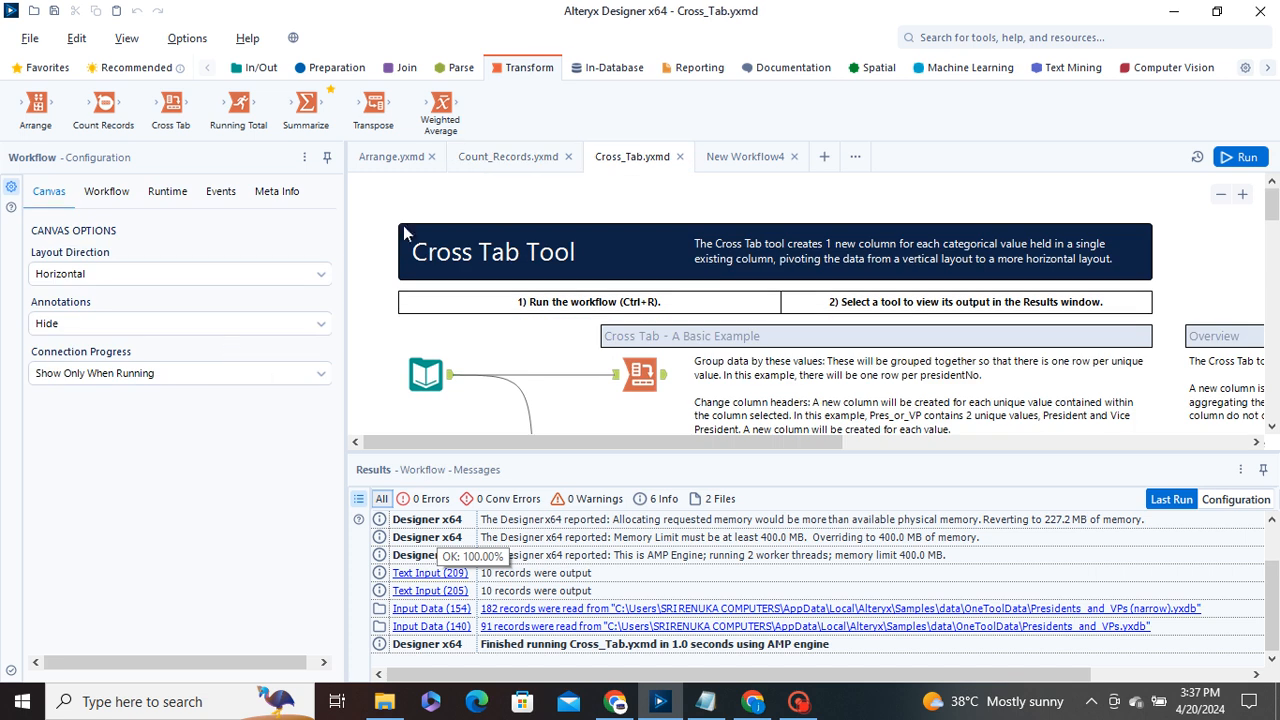
pyautogui.click(641, 374)
pyautogui.scroll(-1, 643, 373)
pyautogui.click(640, 300)
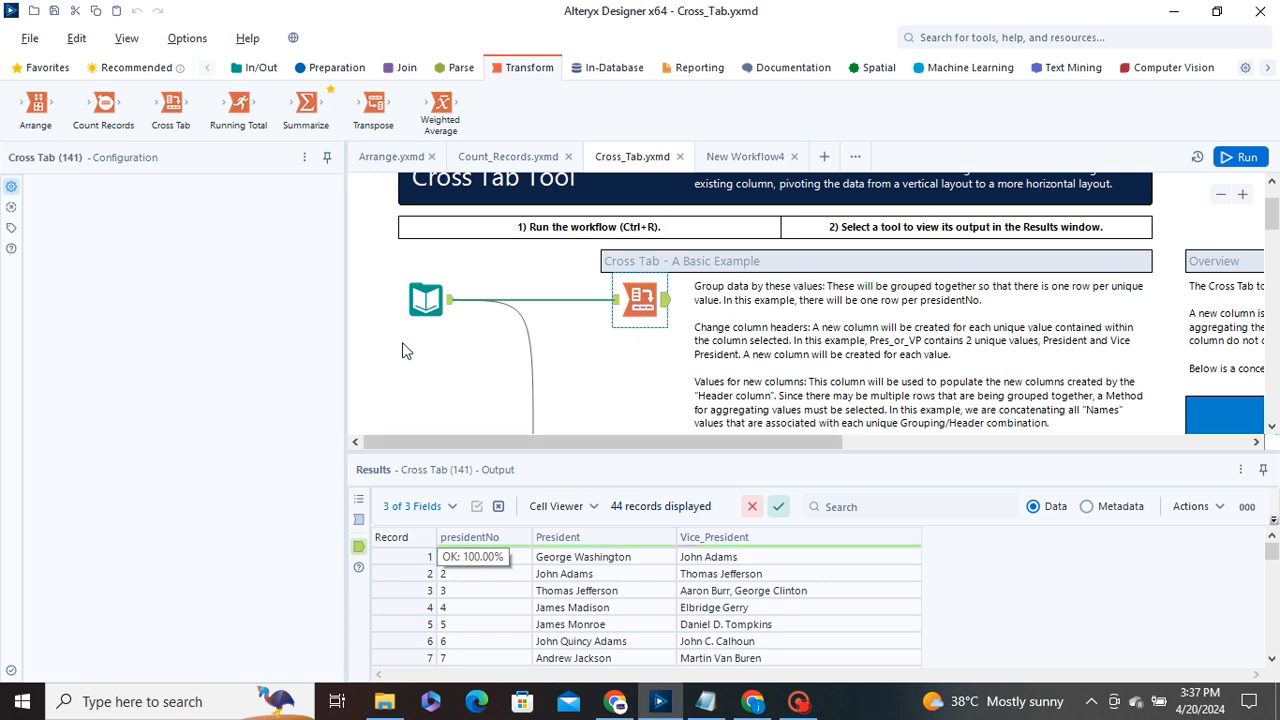
pyautogui.click(616, 300)
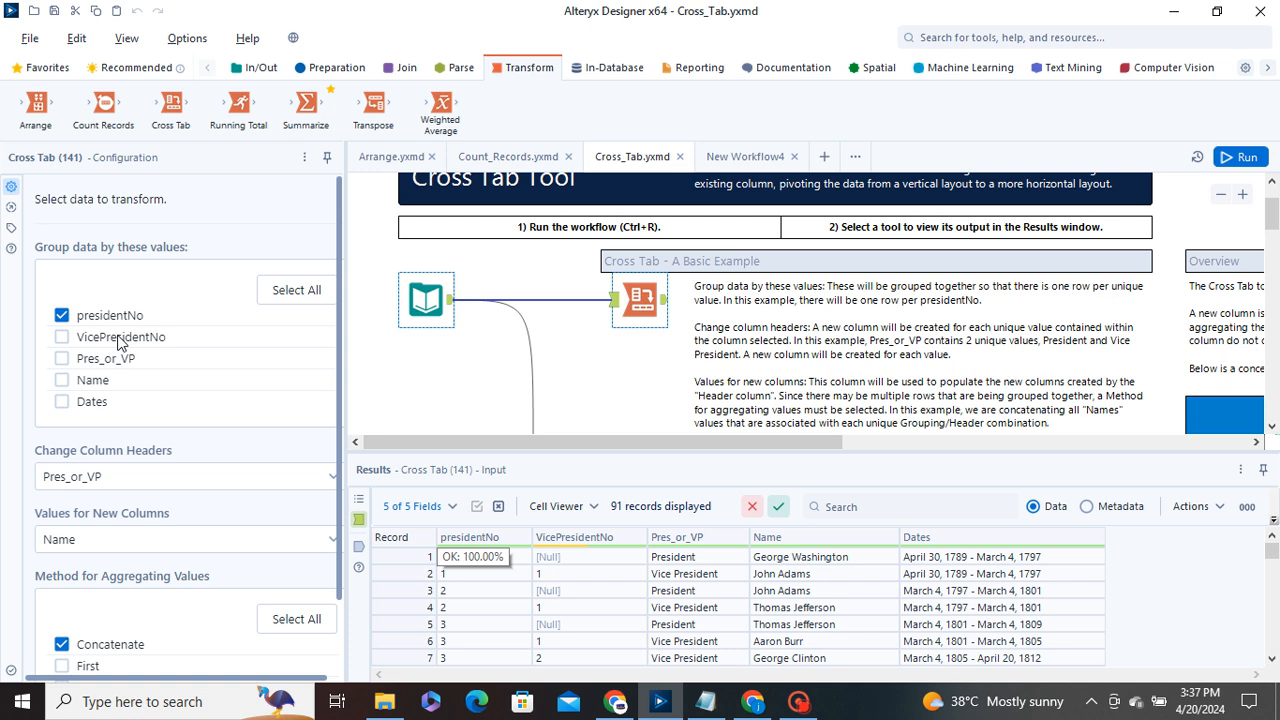
# Review the Cross Tab tool's grouping, column header, new column value, aggregation and separator settings, and view its output data
pyautogui.scroll(-2, 117, 413)
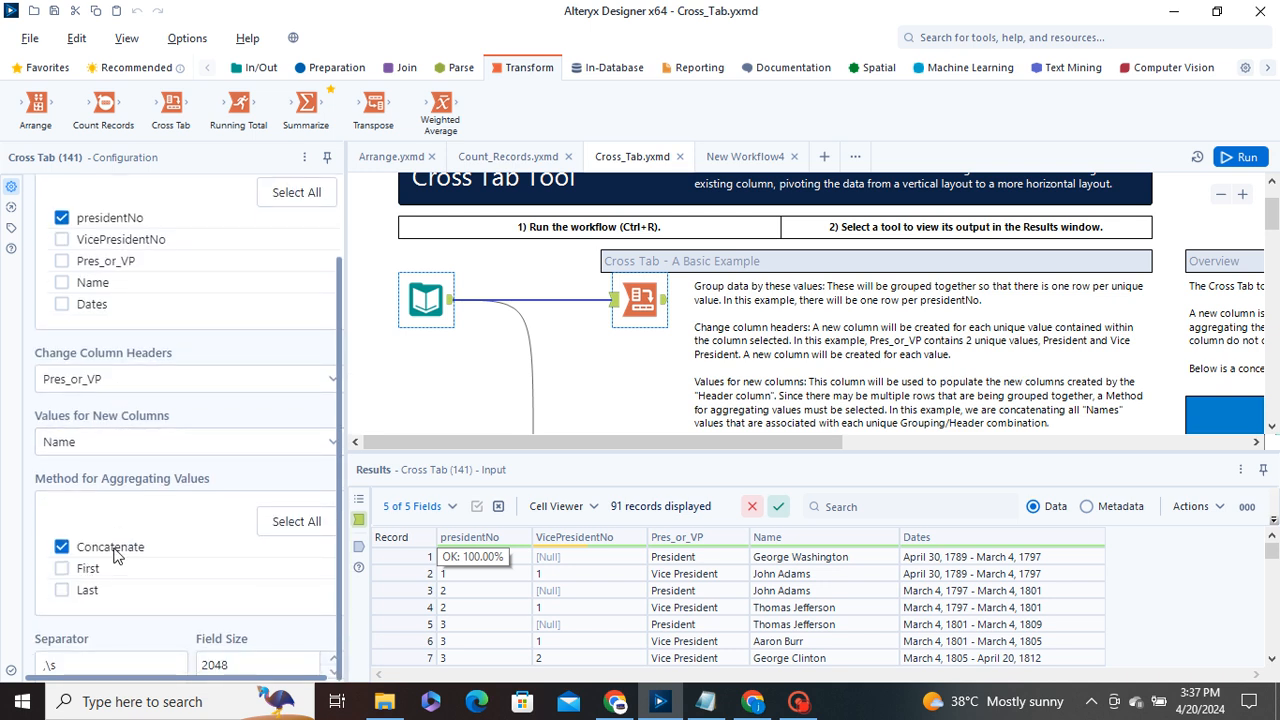
pyautogui.scroll(2, 156, 645)
pyautogui.scroll(-2, 154, 620)
pyautogui.click(50, 664)
pyautogui.scroll(2, 155, 575)
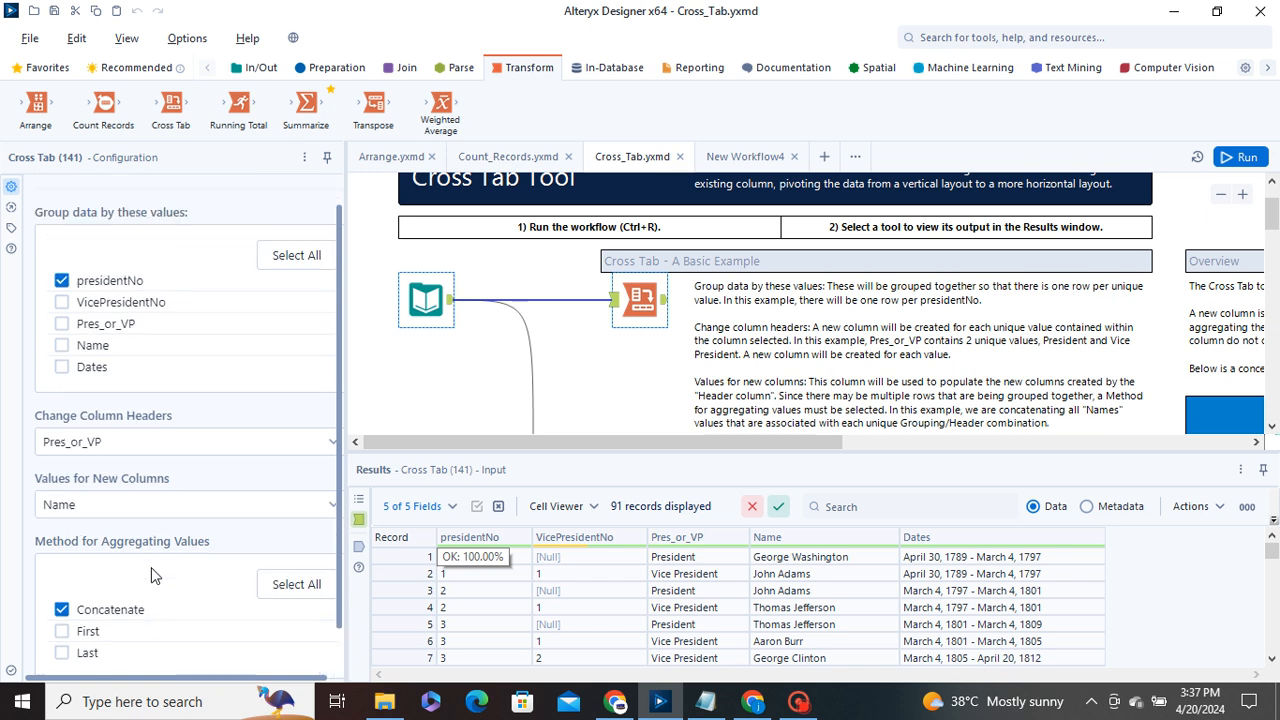
pyautogui.click(665, 302)
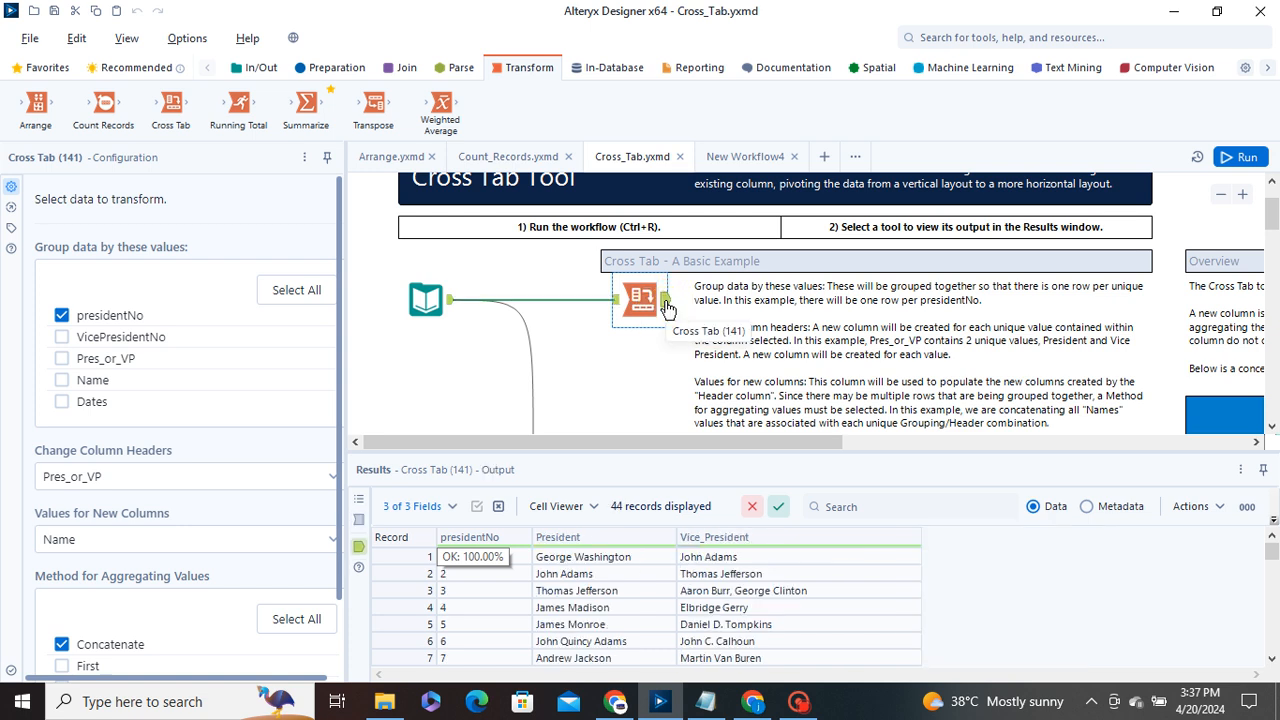
# View the basic Cross Tab's input data, and inspect the settings and output of the Cross Tab under "Another Example"
pyautogui.click(628, 300)
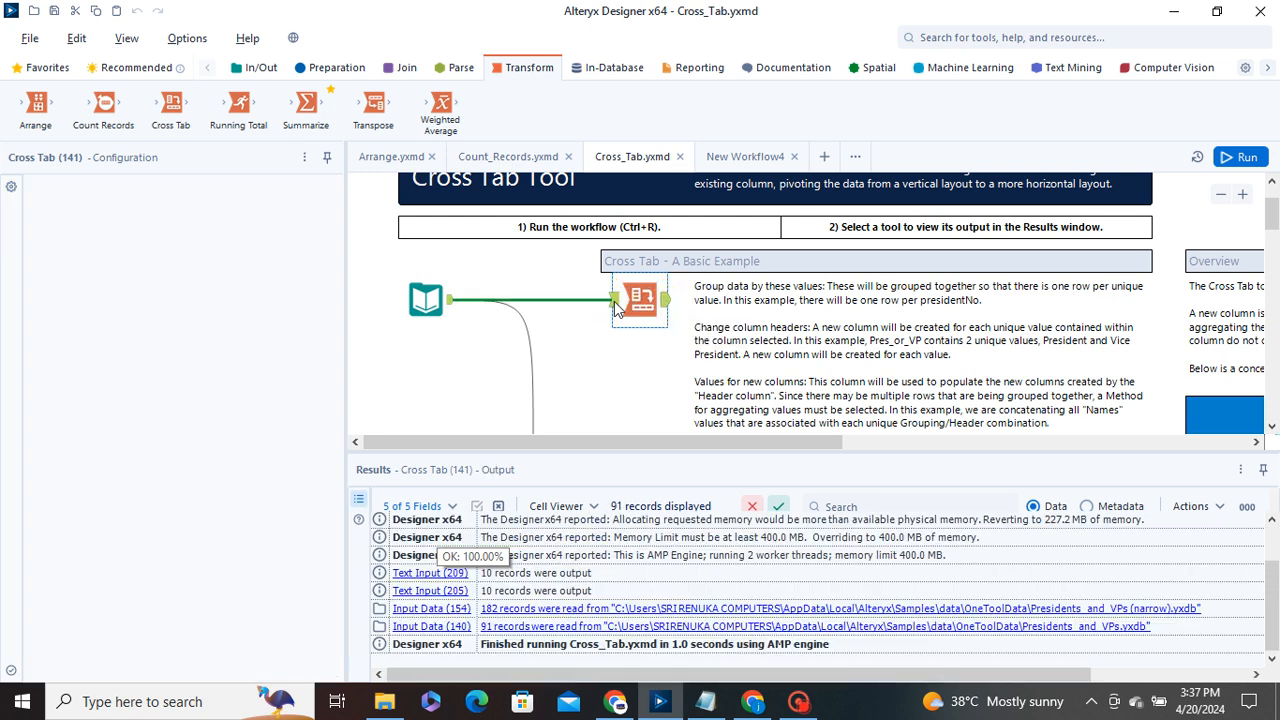
pyautogui.click(632, 300)
pyautogui.scroll(-5, 654, 326)
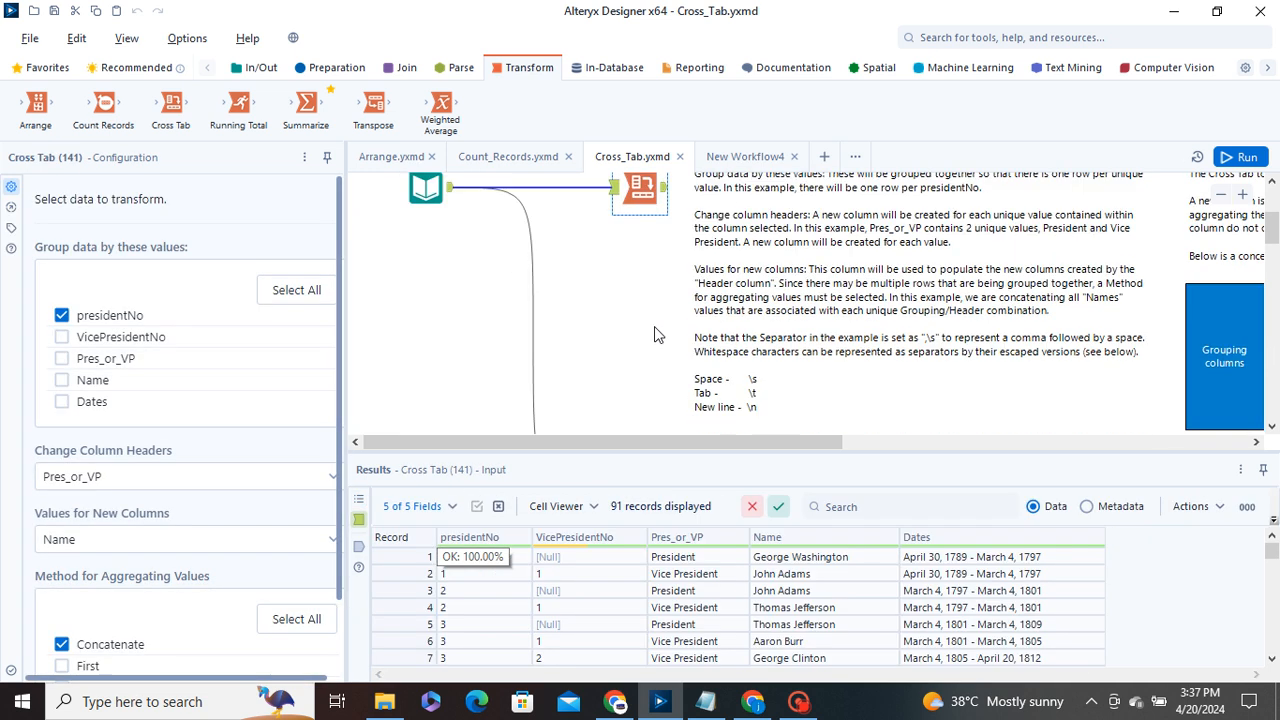
pyautogui.click(640, 308)
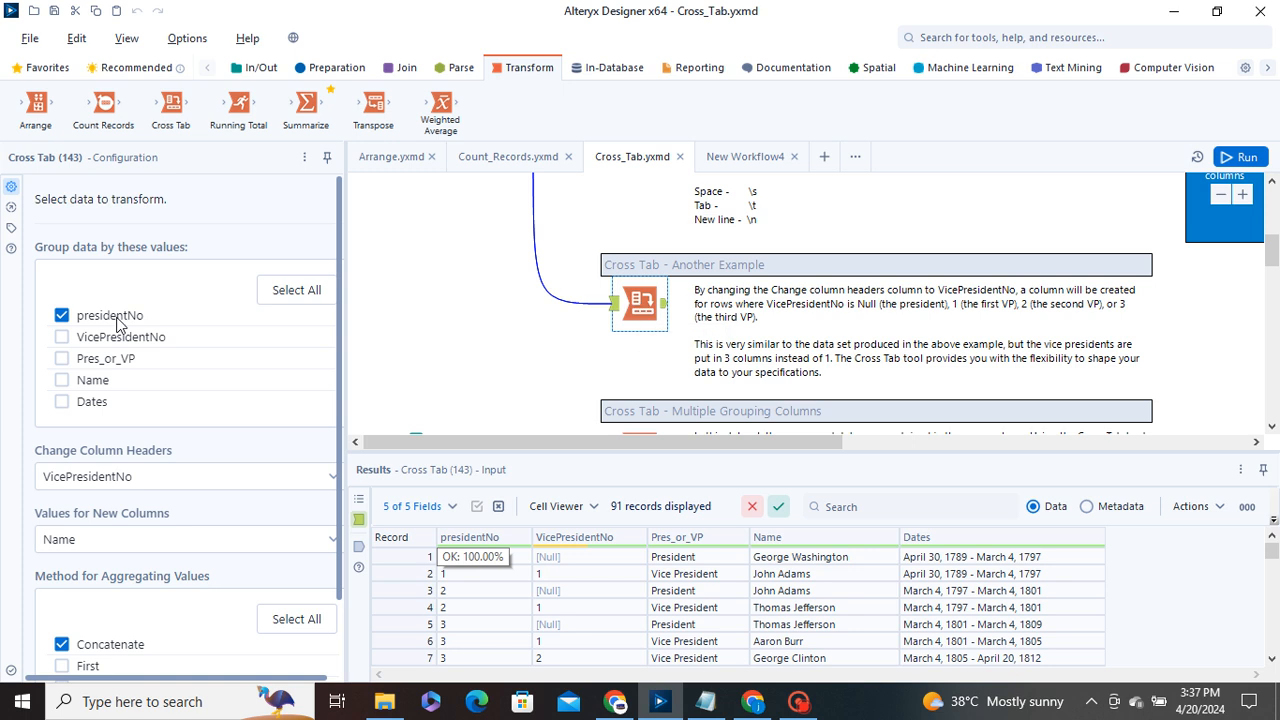
pyautogui.scroll(-2, 110, 560)
pyautogui.scroll(2, 103, 449)
pyautogui.click(668, 311)
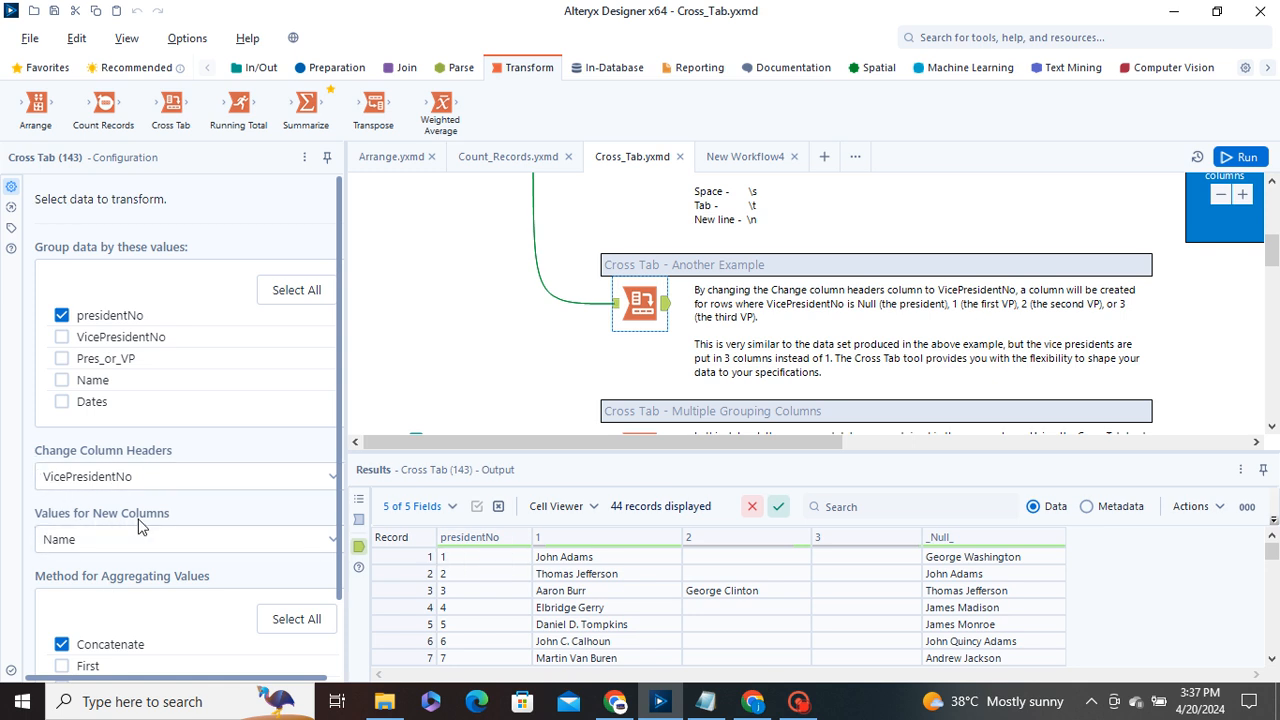
pyautogui.scroll(-2, 139, 527)
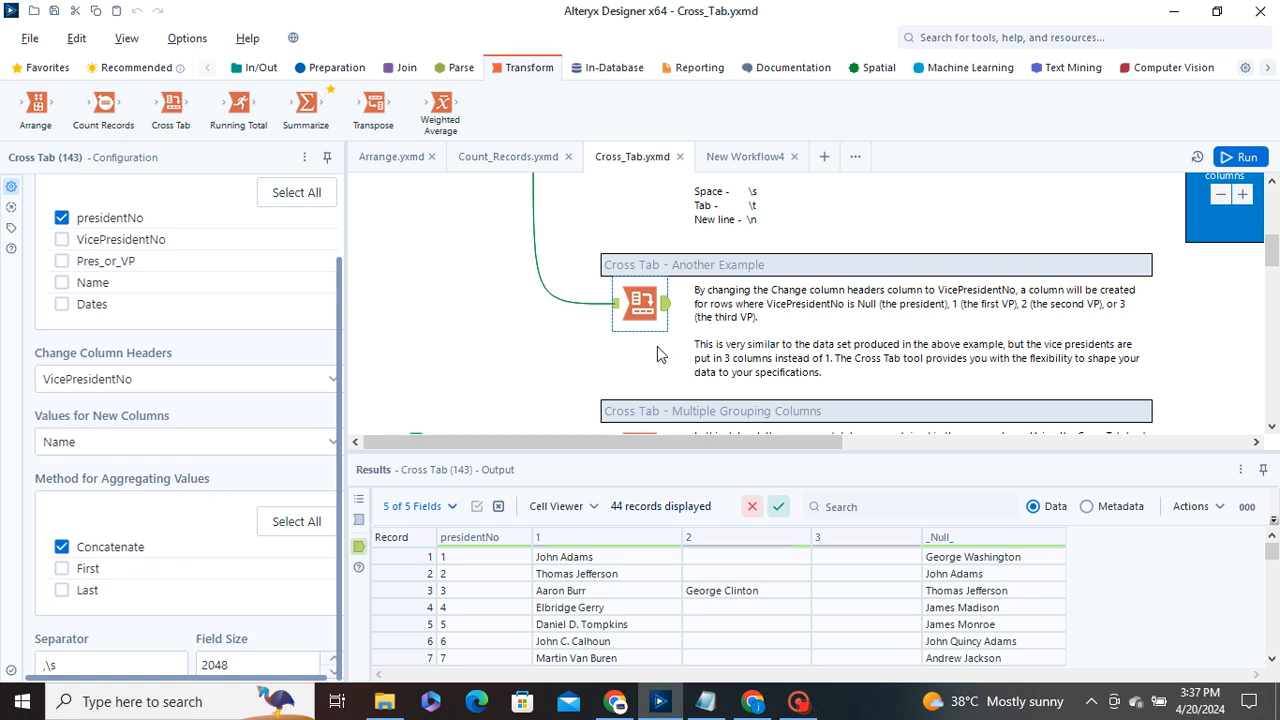
# Review the basic example's Cross Tab grouping, column header, new column value and aggregation settings alongside its output
pyautogui.scroll(5, 566, 422)
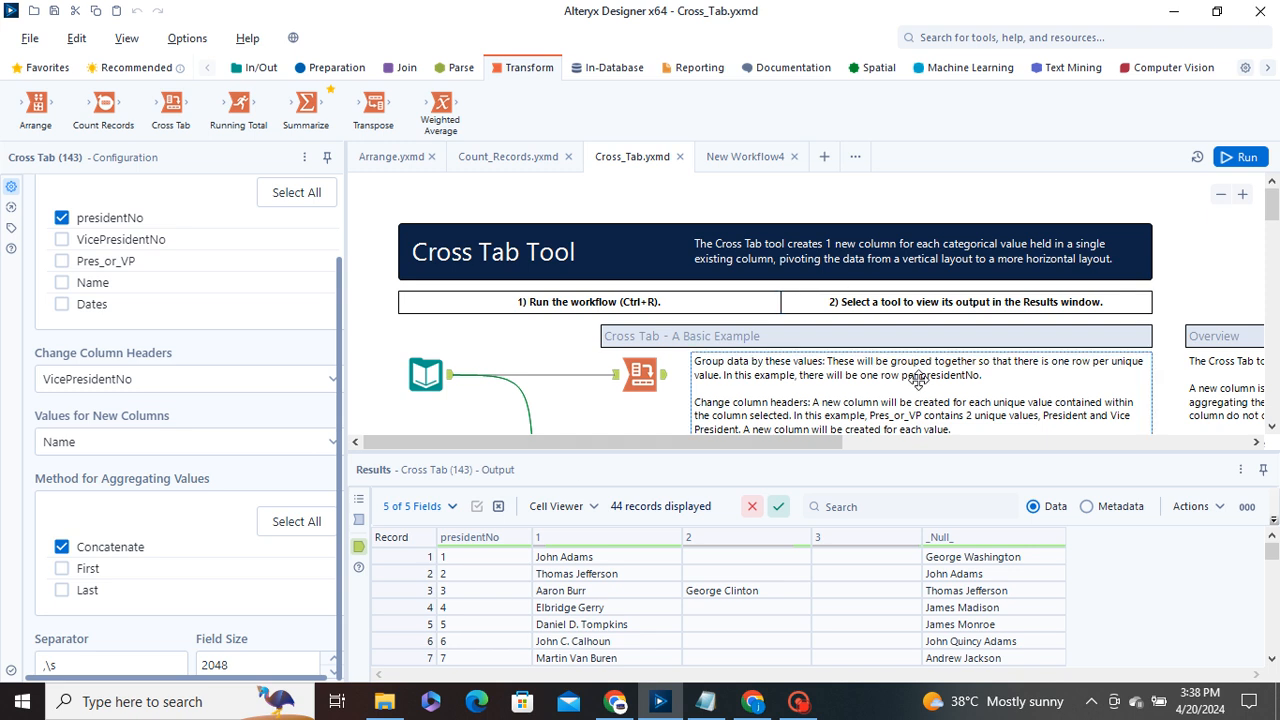
pyautogui.click(647, 374)
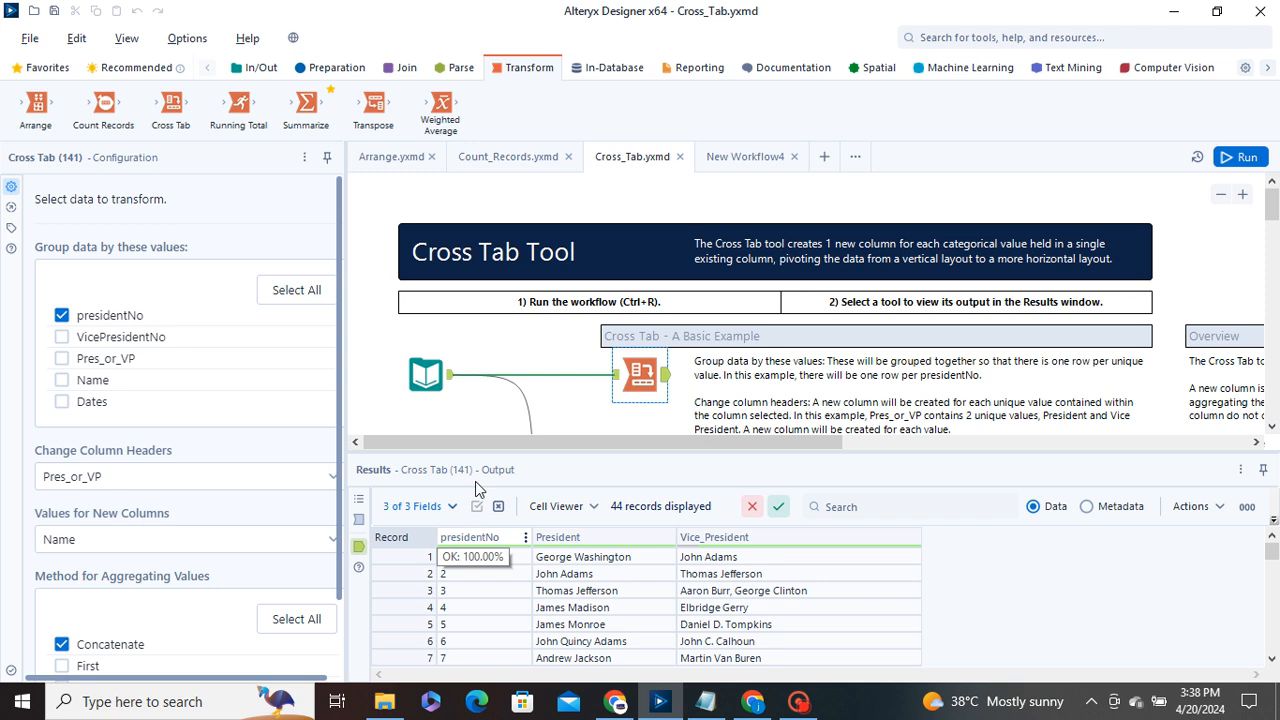
pyautogui.click(645, 367)
pyautogui.click(664, 373)
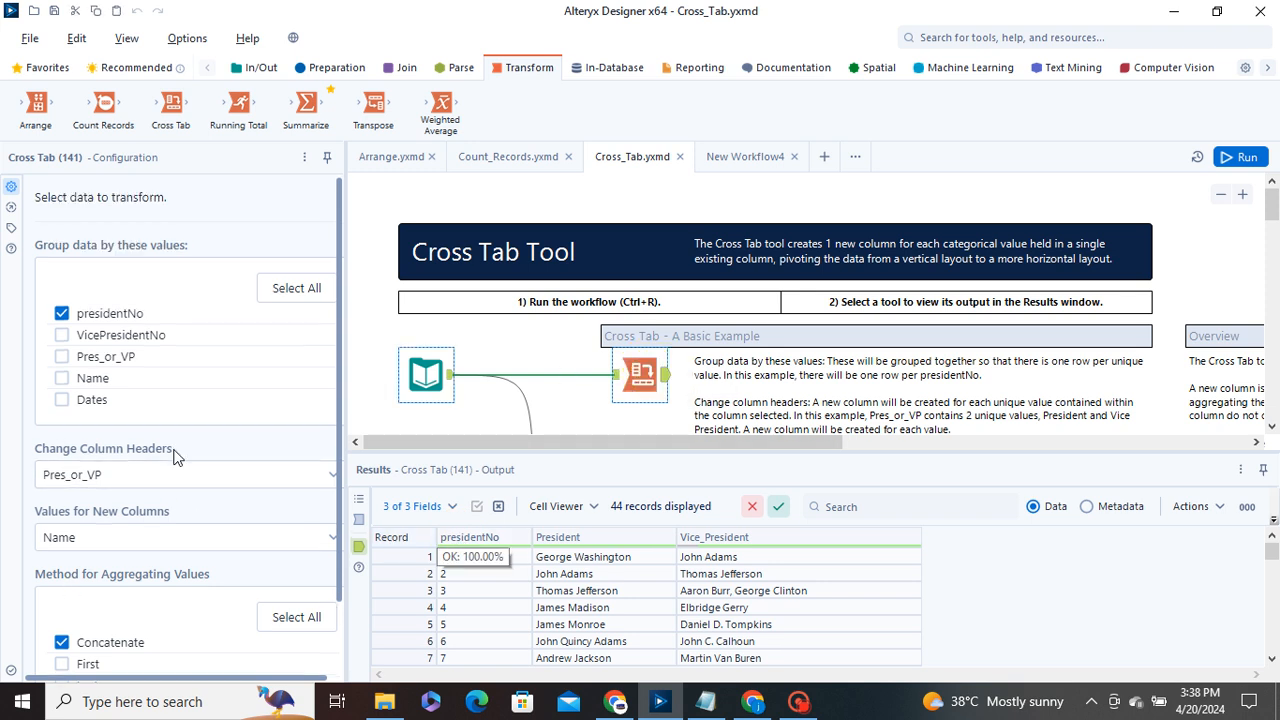
pyautogui.scroll(-2, 90, 455)
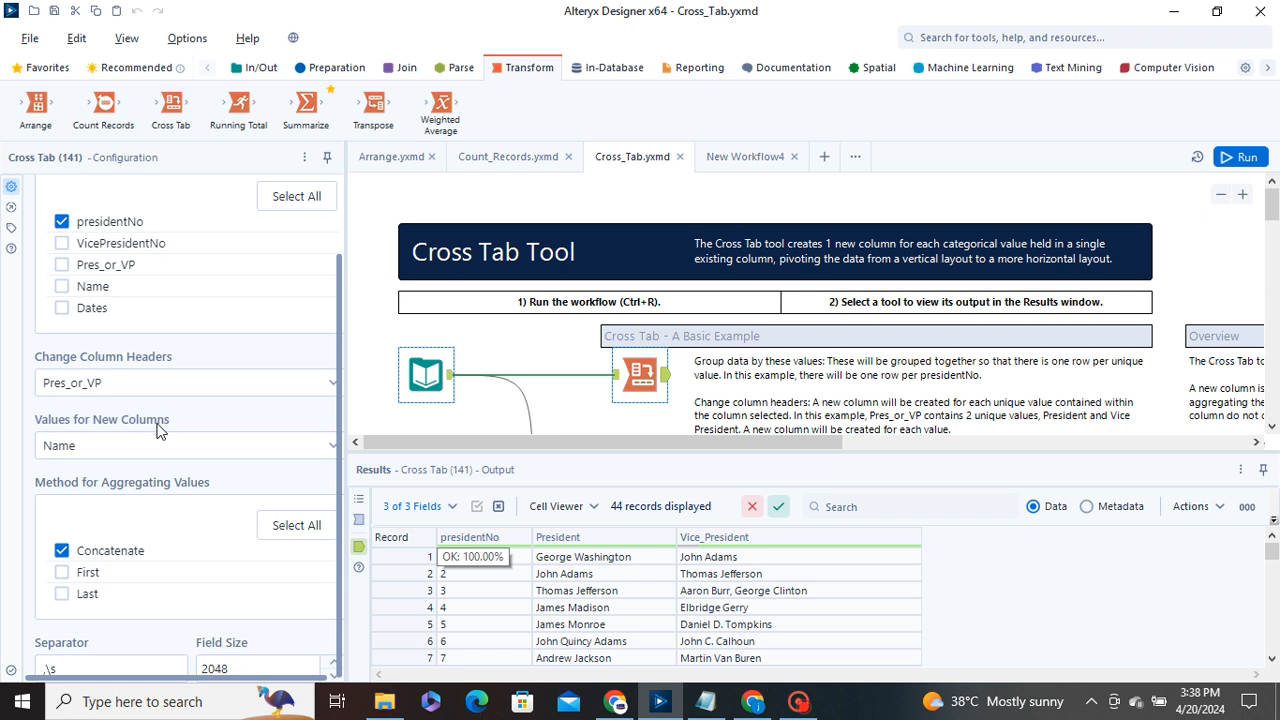
pyautogui.scroll(-1, 157, 432)
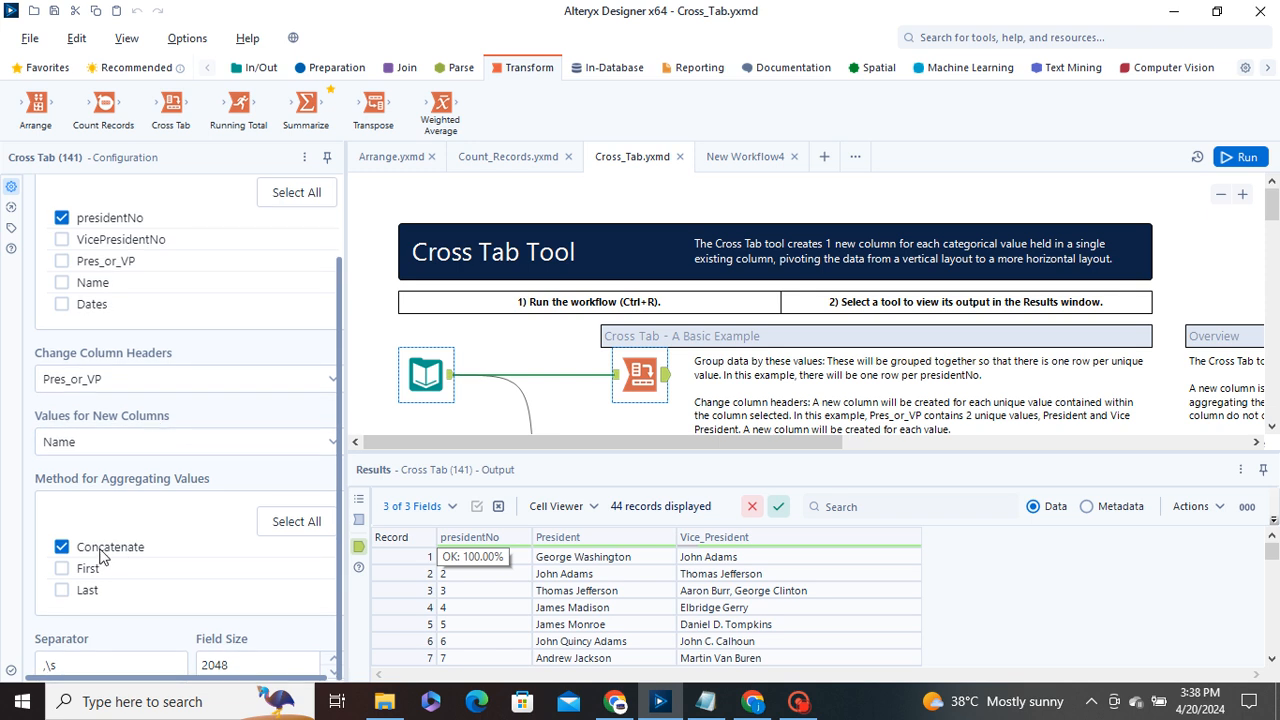
pyautogui.moveTo(340, 554); pyautogui.dragTo(340, 576)
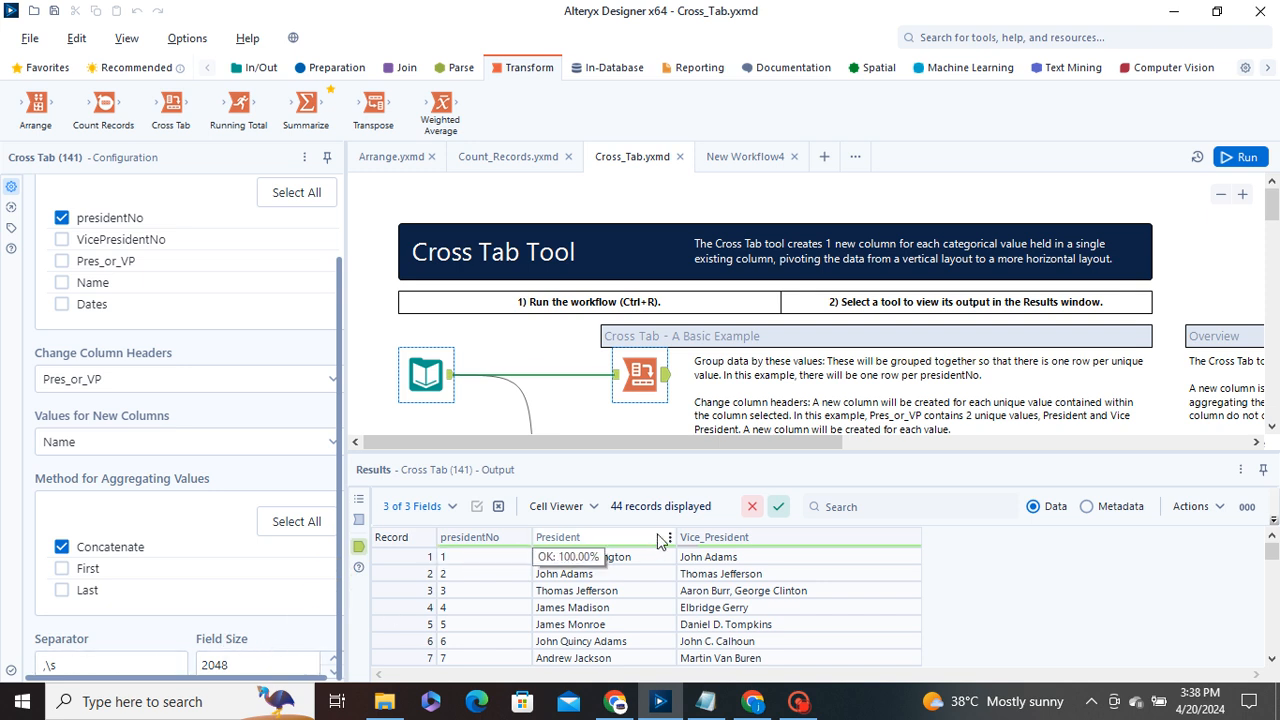
# Compare the basic example's Cross Tab output records with its incoming records
pyautogui.click(666, 379)
pyautogui.click(668, 373)
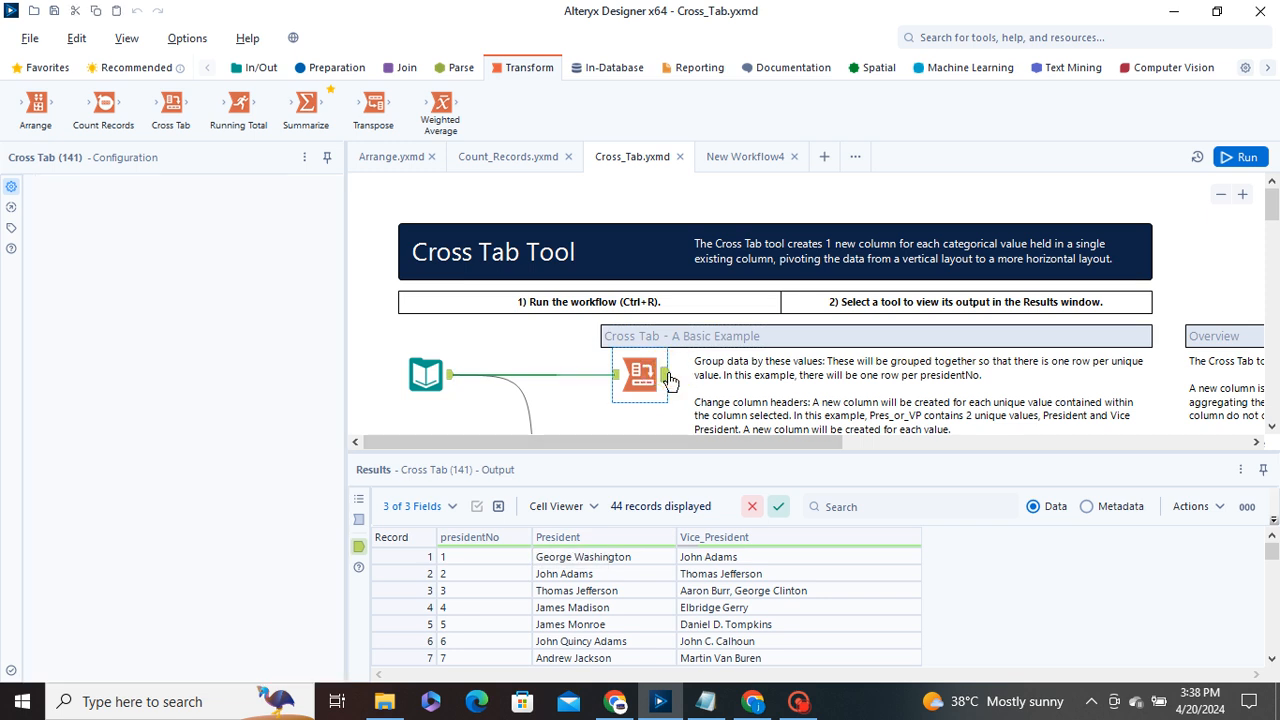
pyautogui.click(650, 376)
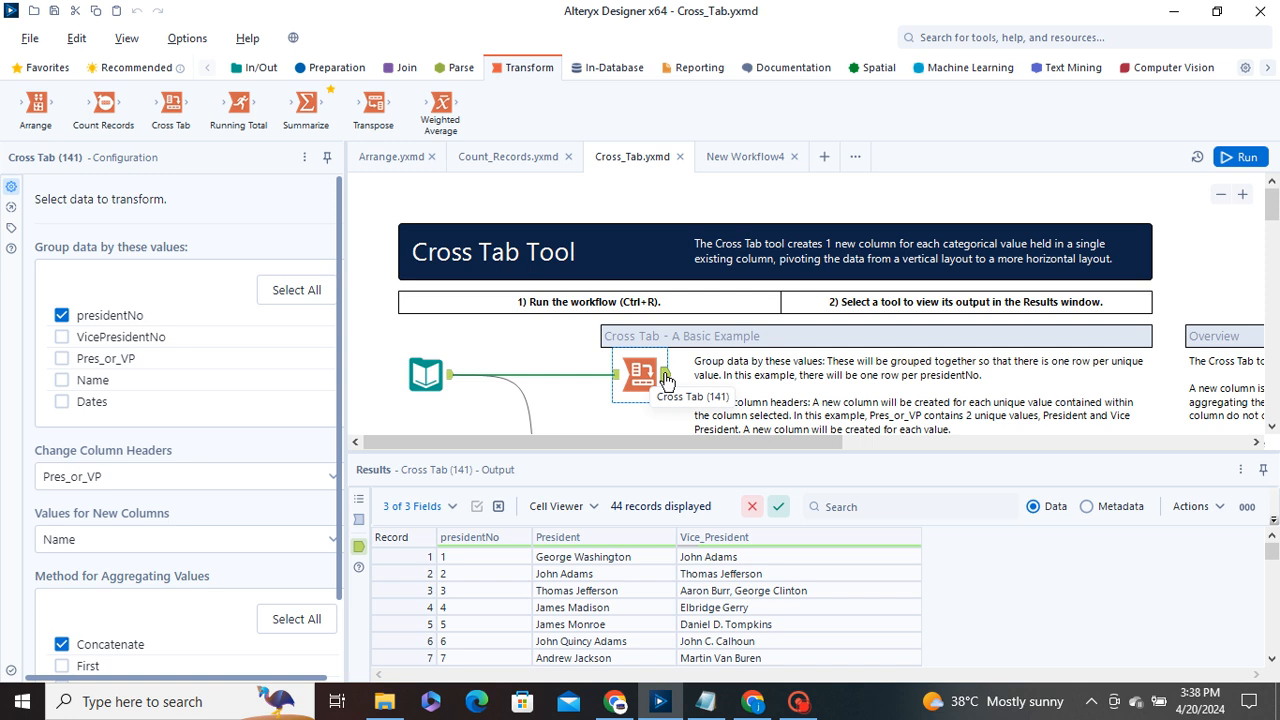
pyautogui.click(615, 377)
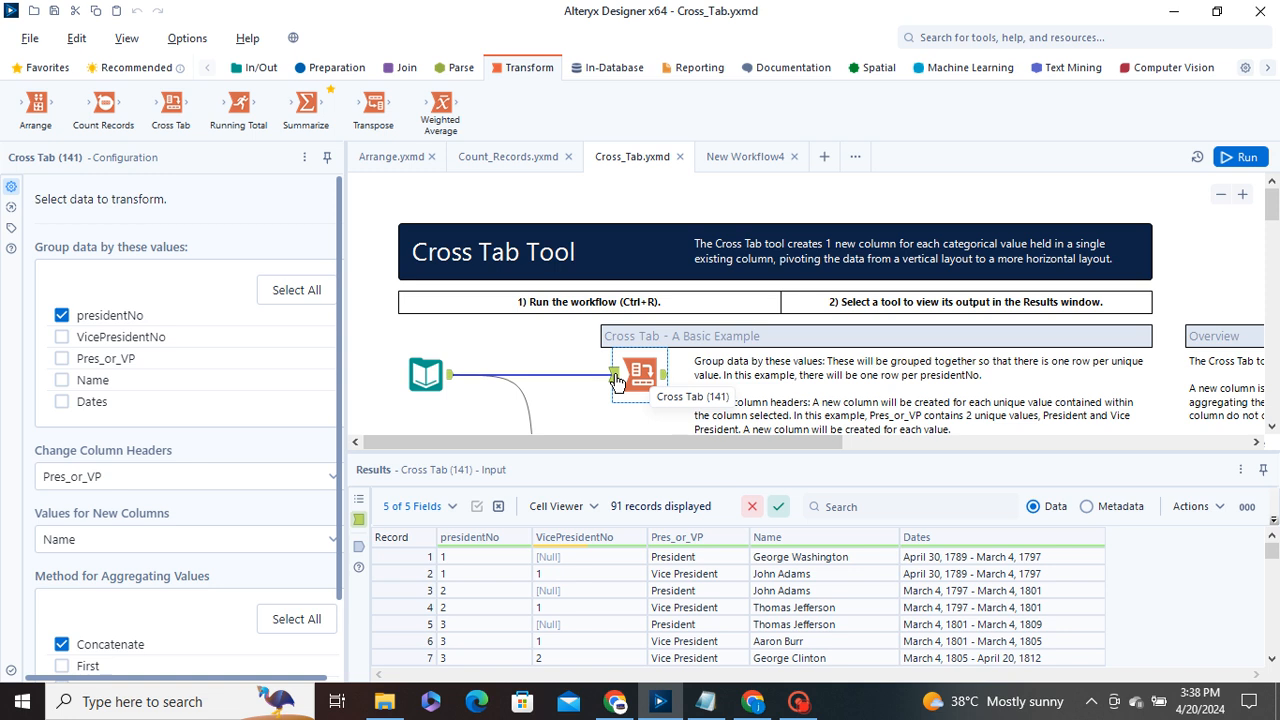
pyautogui.click(667, 377)
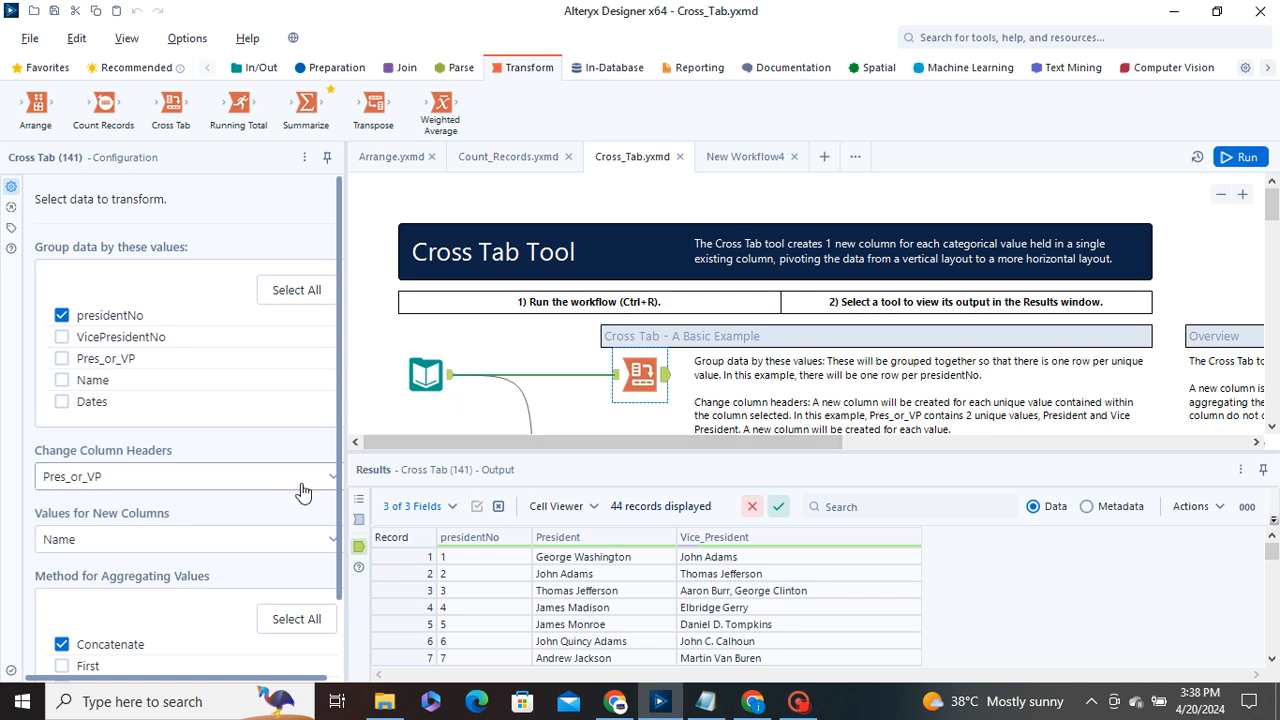
# Recheck the basic Cross Tab's configuration and compare its input columns with the pivoted President and Vice_President output columns
pyautogui.scroll(-1, 288, 490)
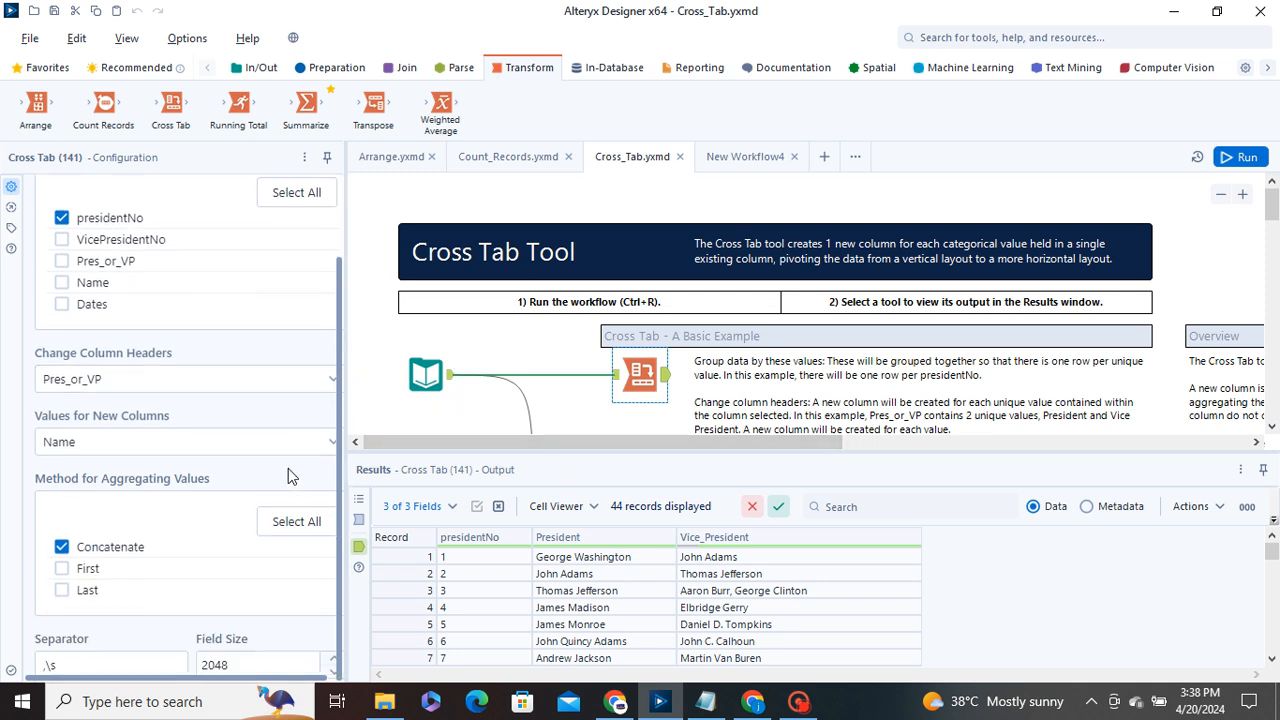
pyautogui.scroll(1, 288, 468)
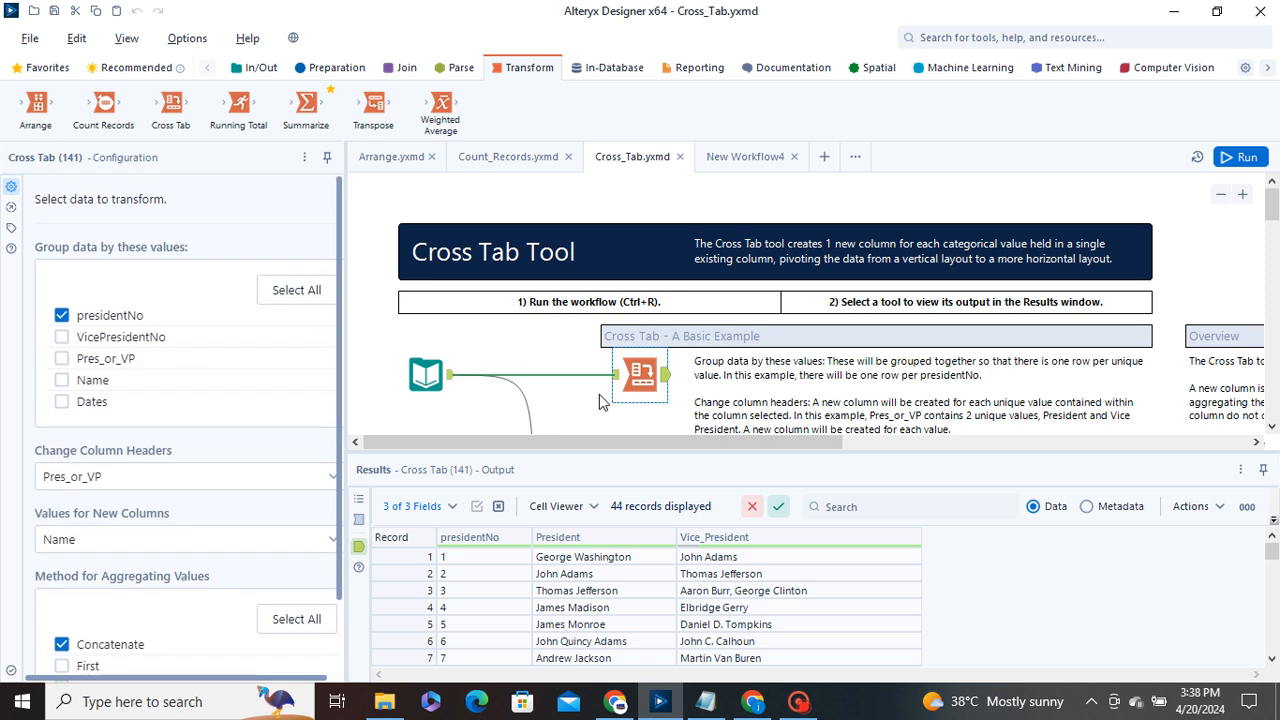
pyautogui.scroll(-1, 600, 394)
pyautogui.scroll(1, 601, 394)
pyautogui.scroll(-2, 688, 398)
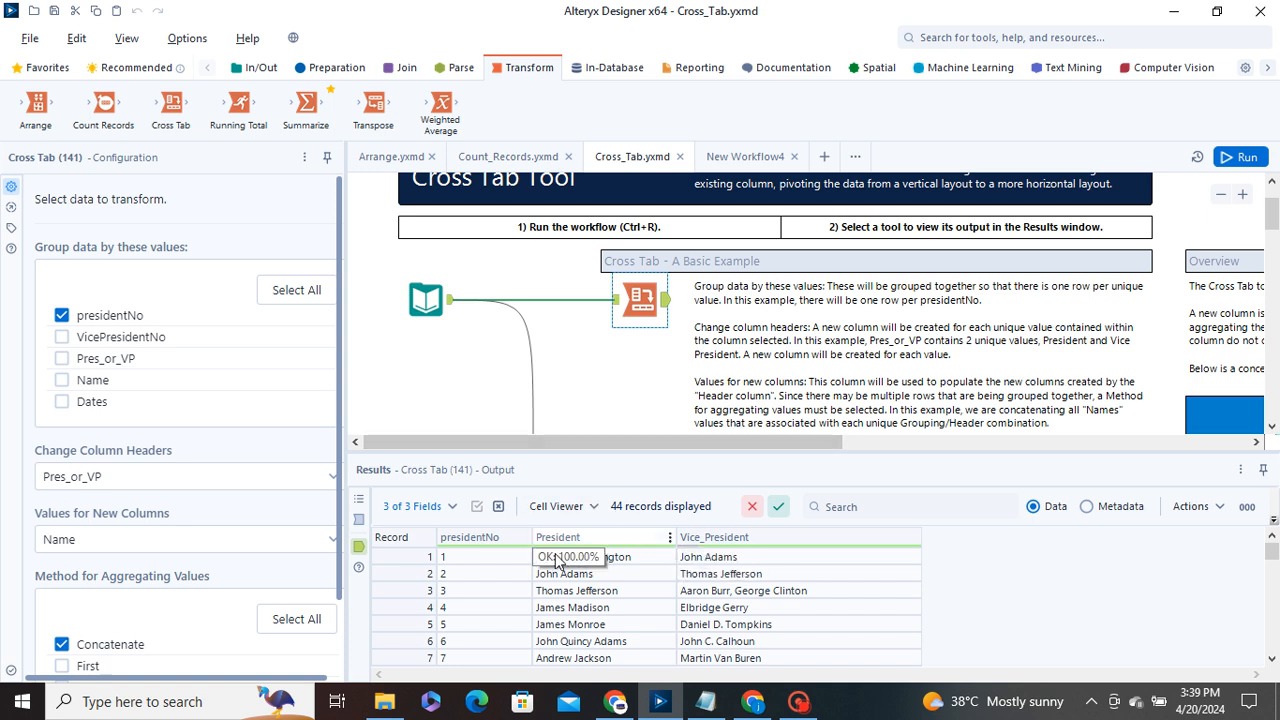
pyautogui.click(616, 302)
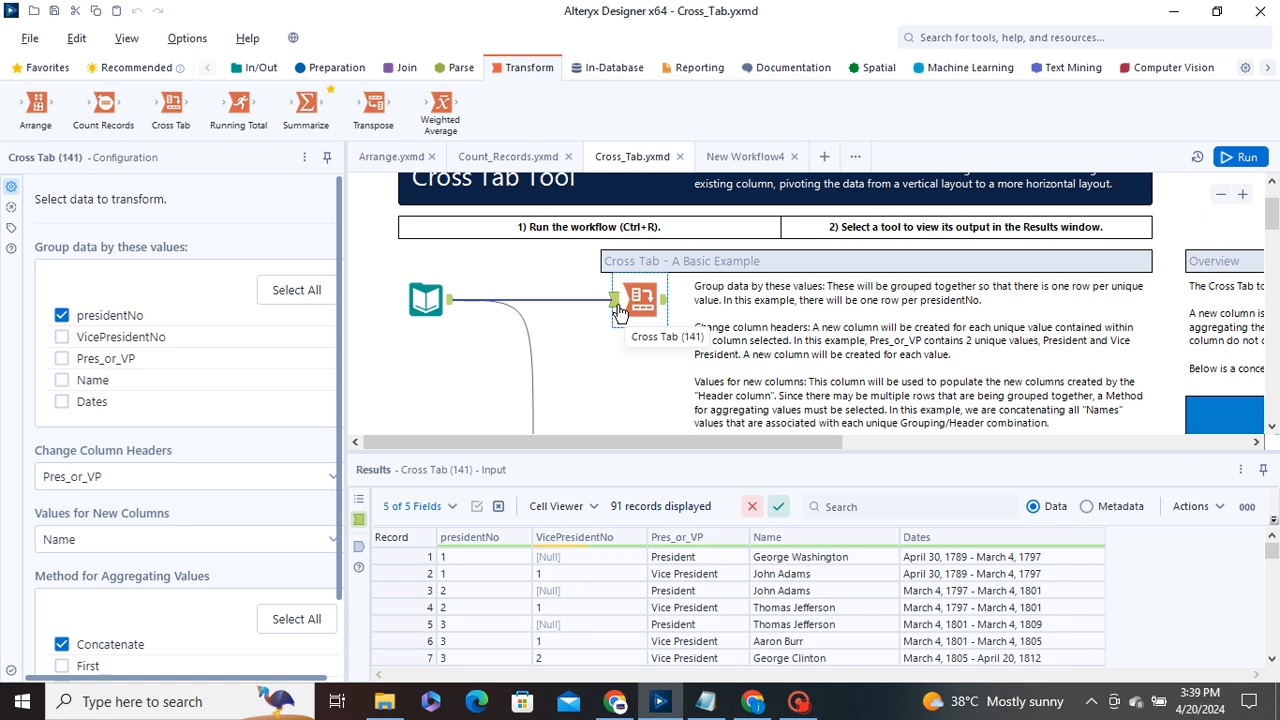
pyautogui.click(643, 300)
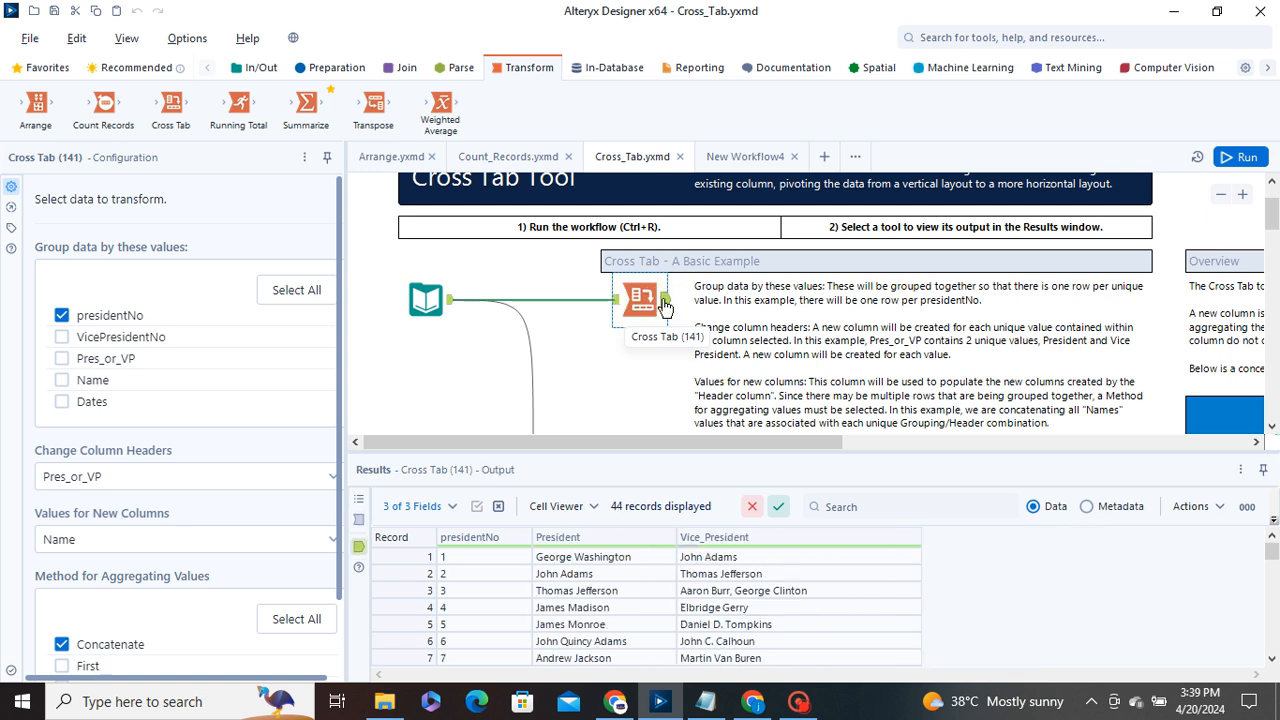
# Try Name as the basic Cross Tab's column header field, and set Change Column Headers to presidentNo
pyautogui.click(217, 482)
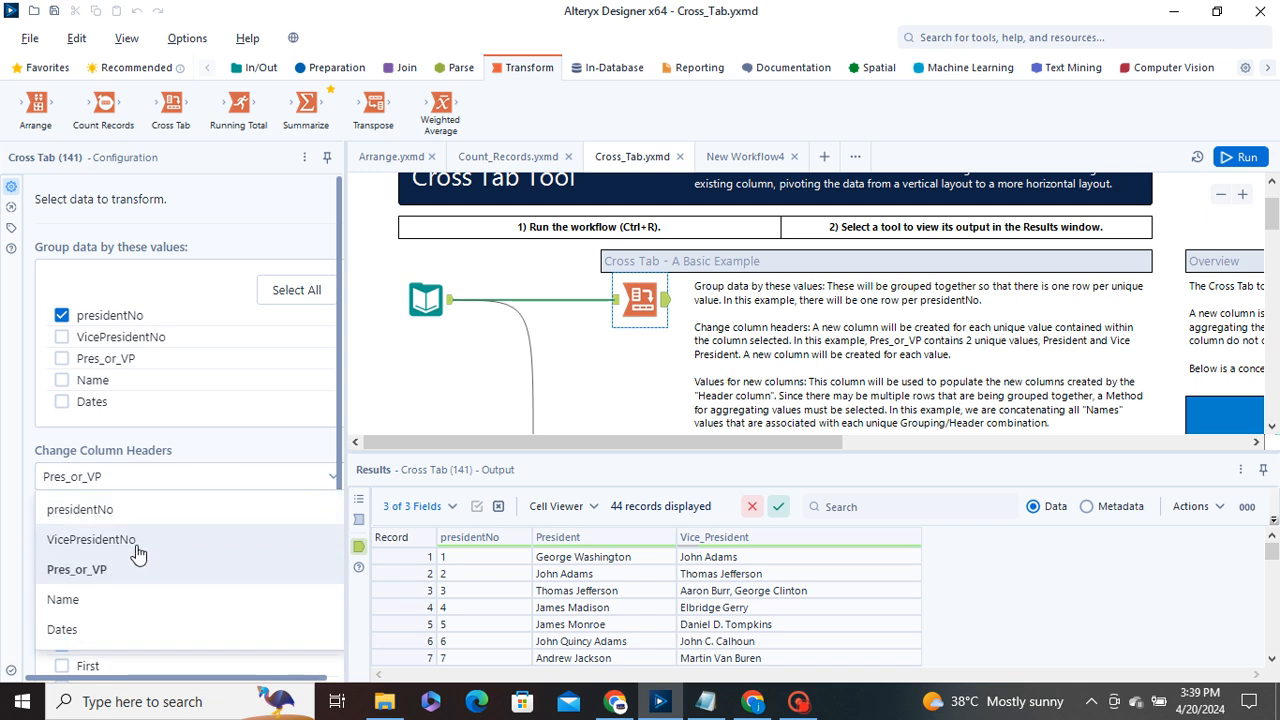
pyautogui.click(118, 594)
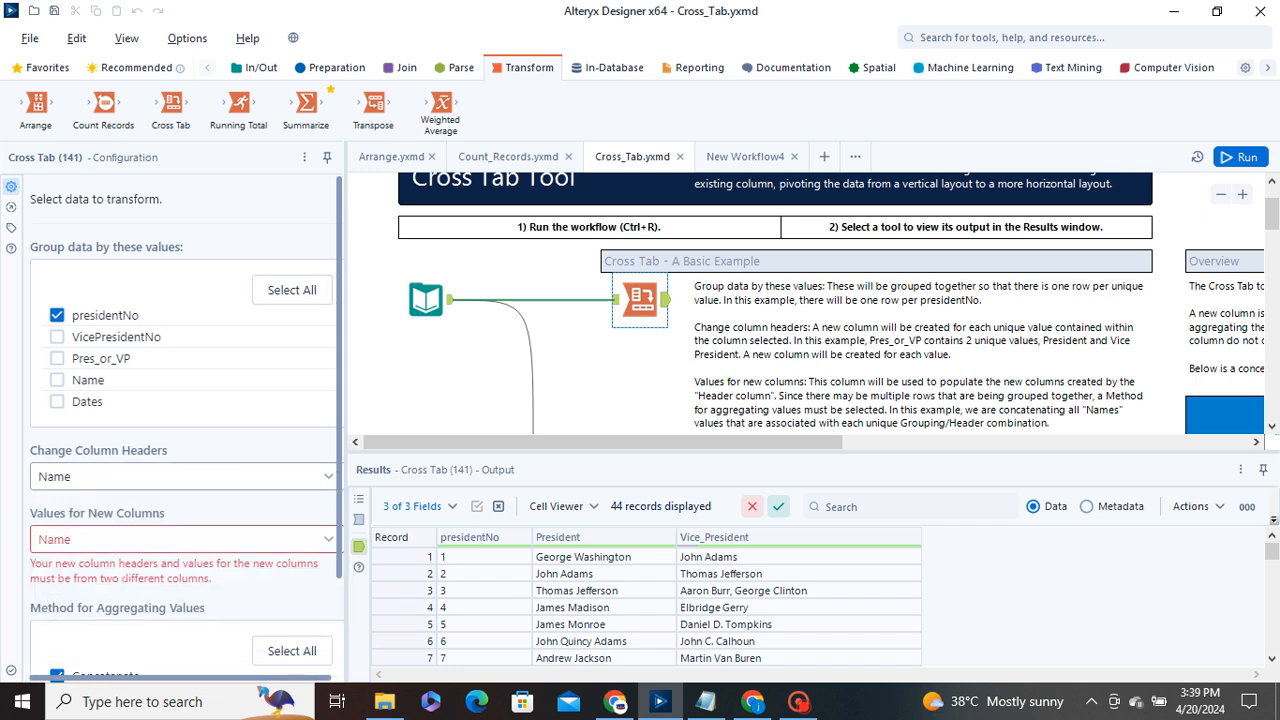
pyautogui.click(134, 481)
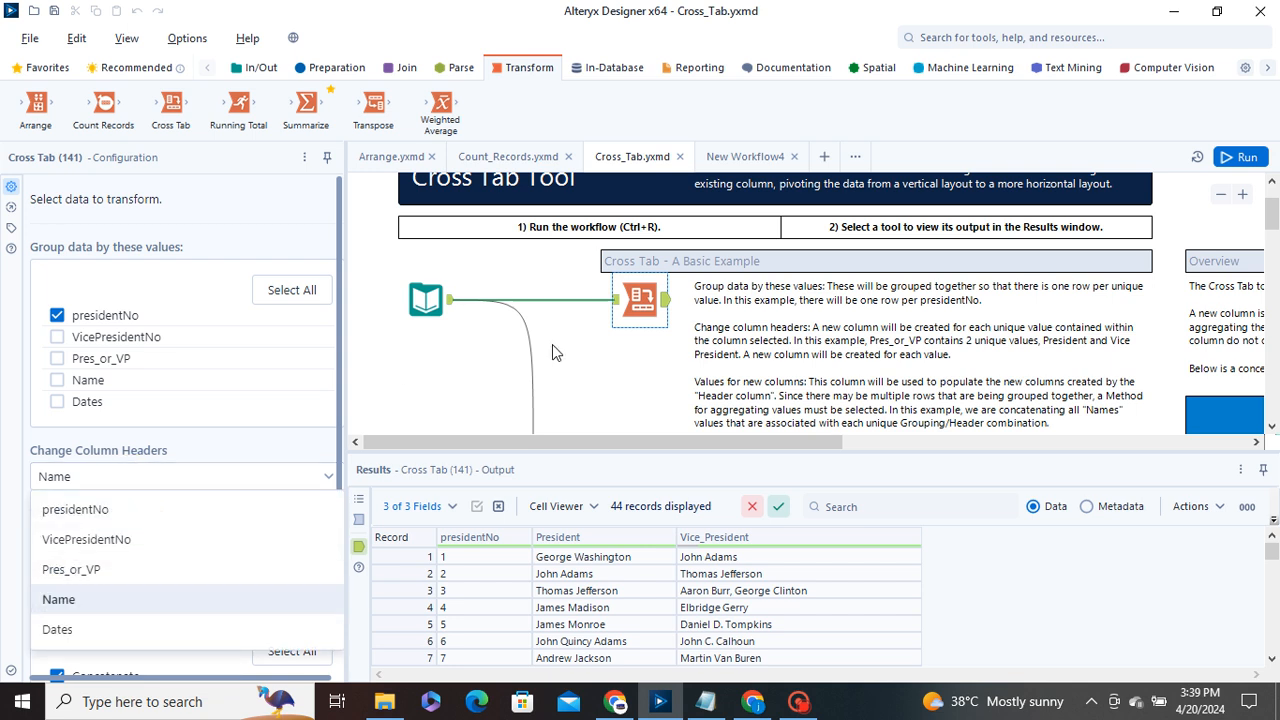
pyautogui.click(110, 510)
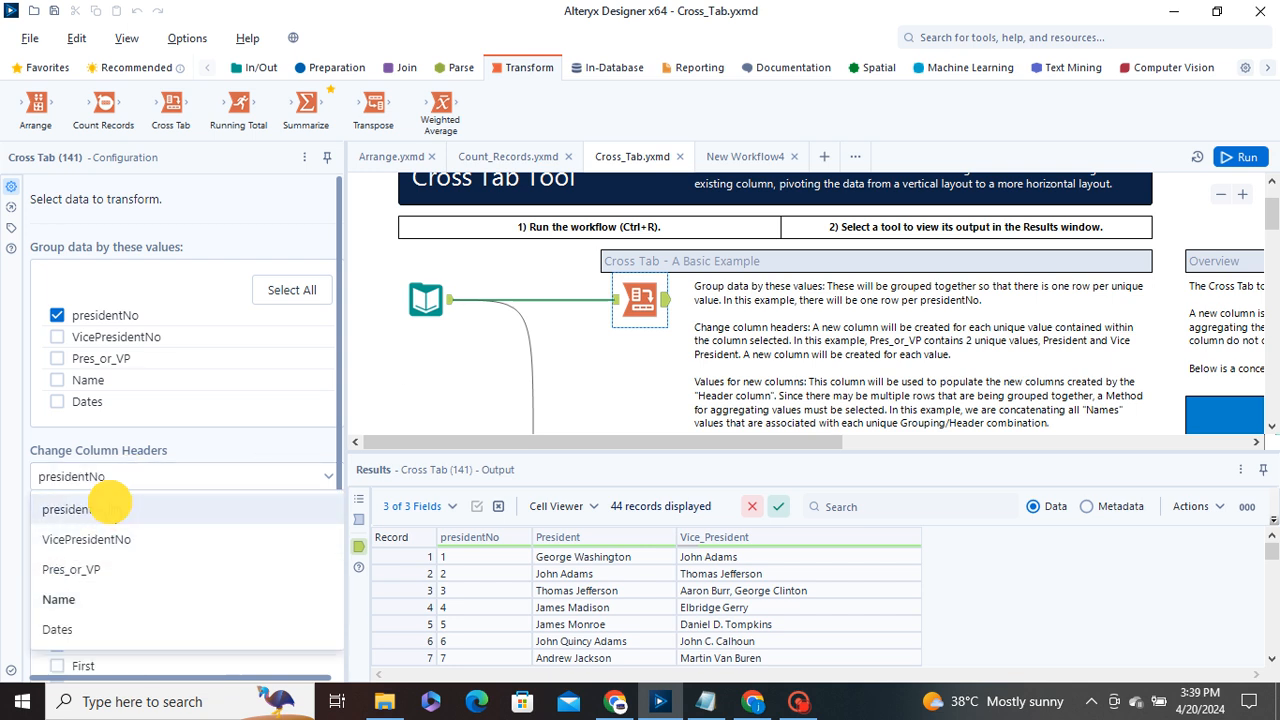
pyautogui.click(115, 482)
pyautogui.click(115, 482)
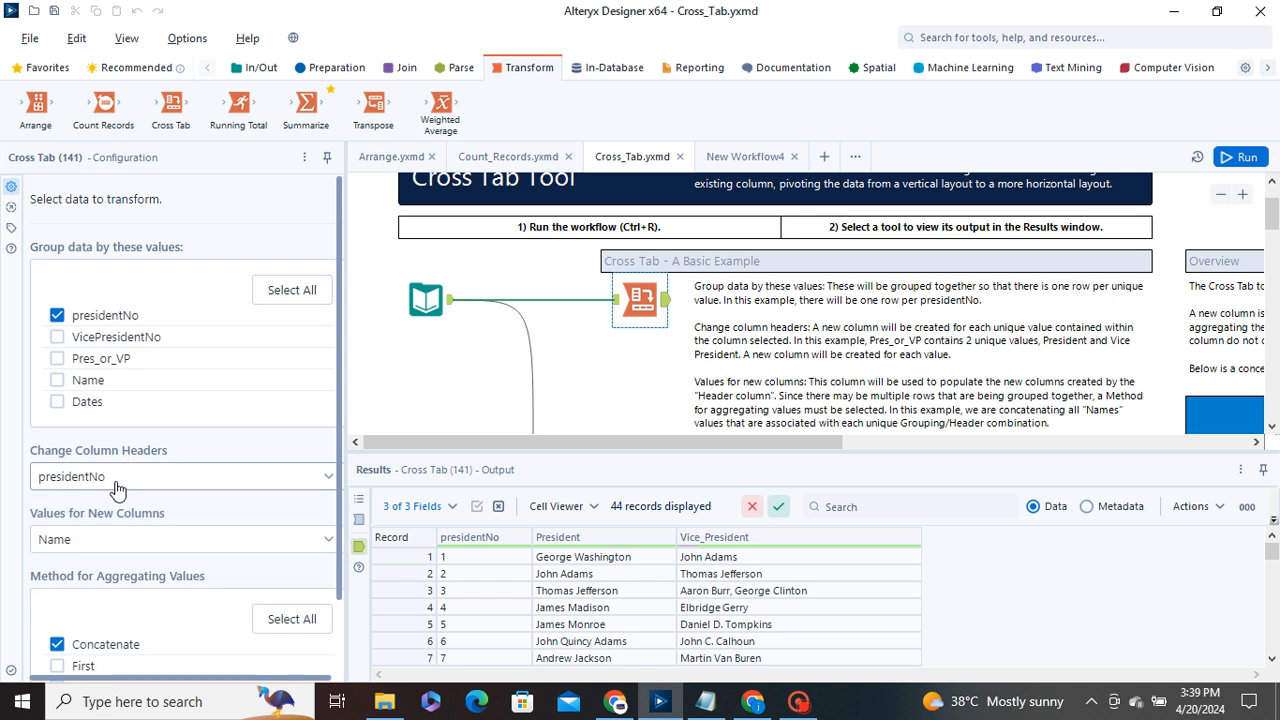
pyautogui.click(435, 398)
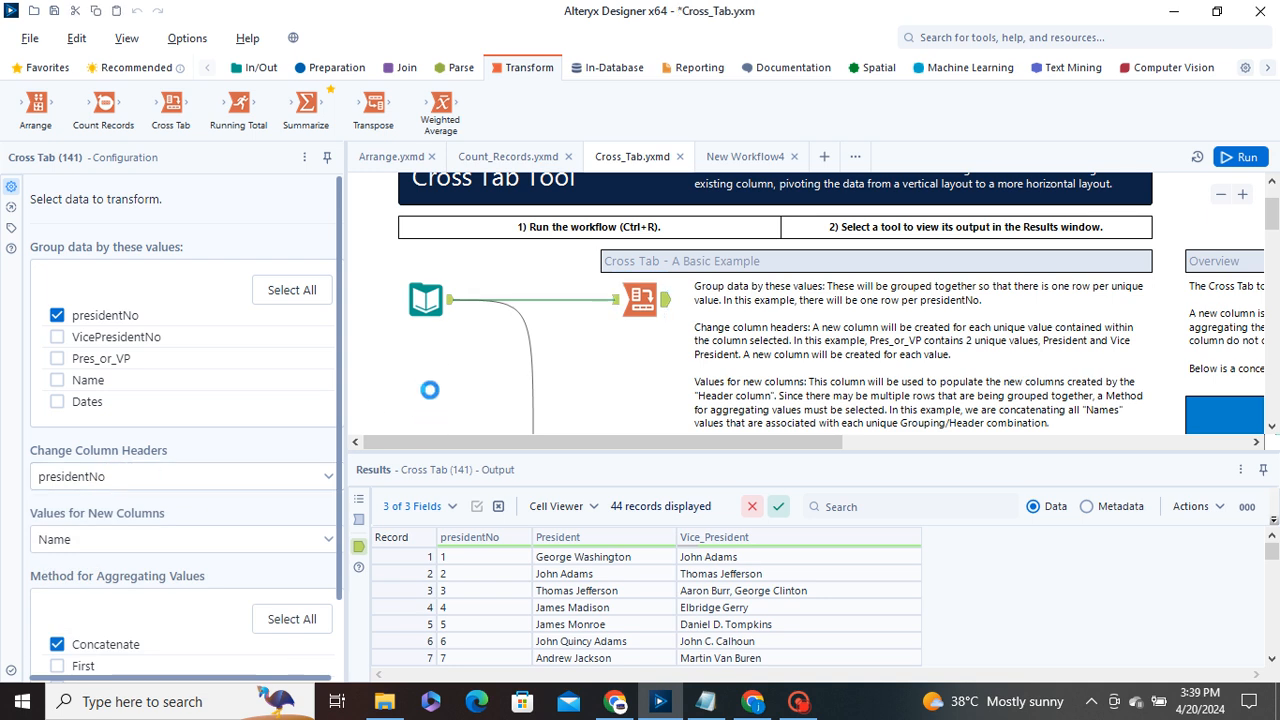
pyautogui.click(641, 297)
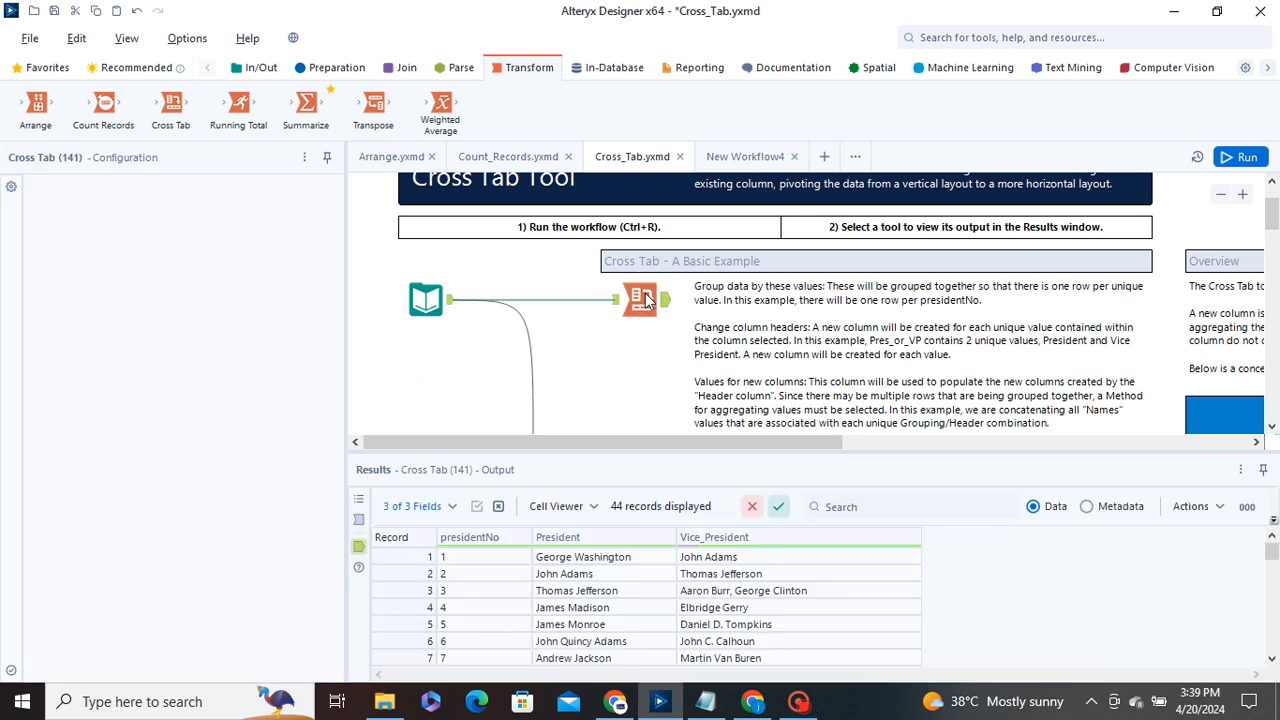
# Examine how the "Another Example" Cross Tab pivots on VicePresidentNo by checking its input data, aggregation method, separator and output
pyautogui.scroll(-5, 660, 388)
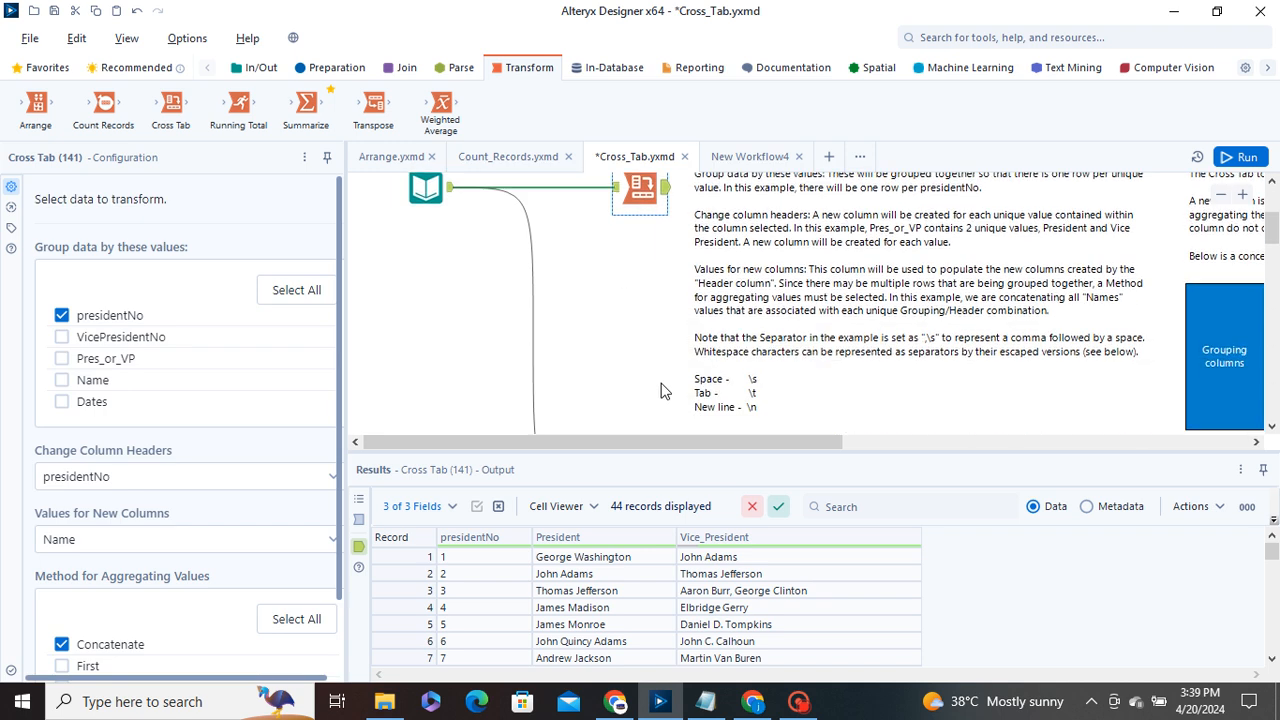
pyautogui.scroll(-1, 660, 388)
pyautogui.click(632, 384)
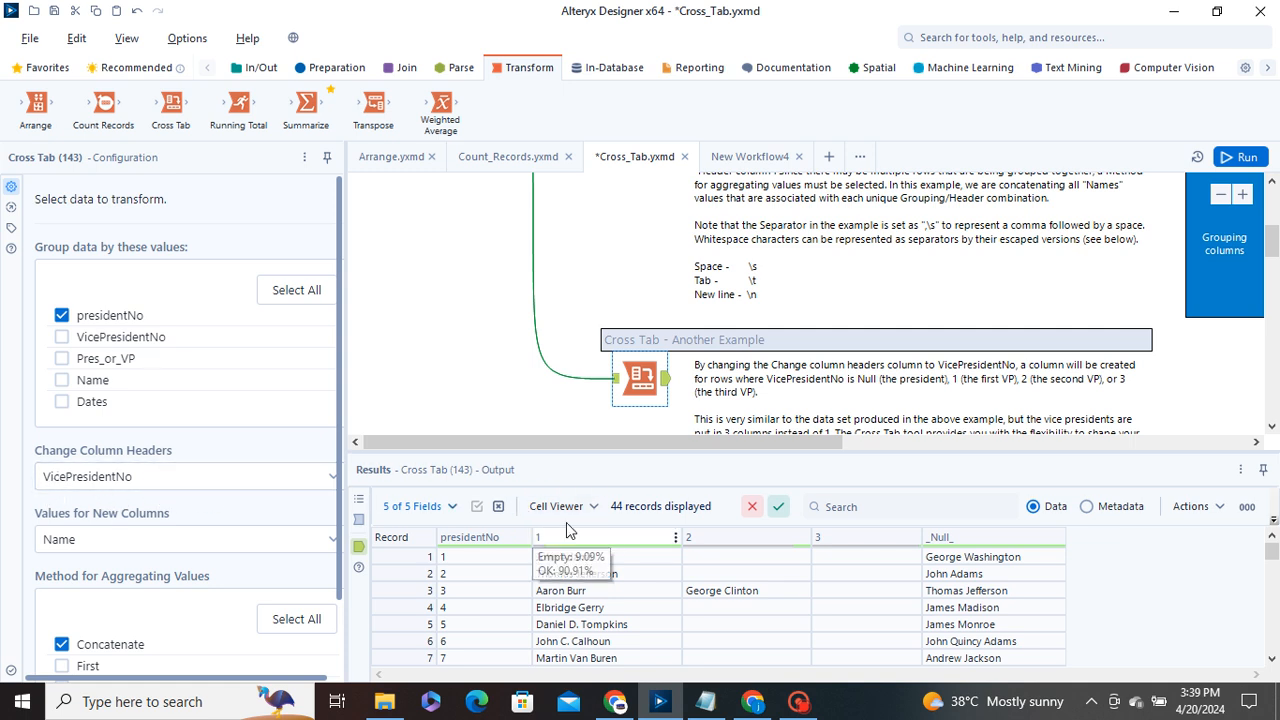
pyautogui.click(616, 379)
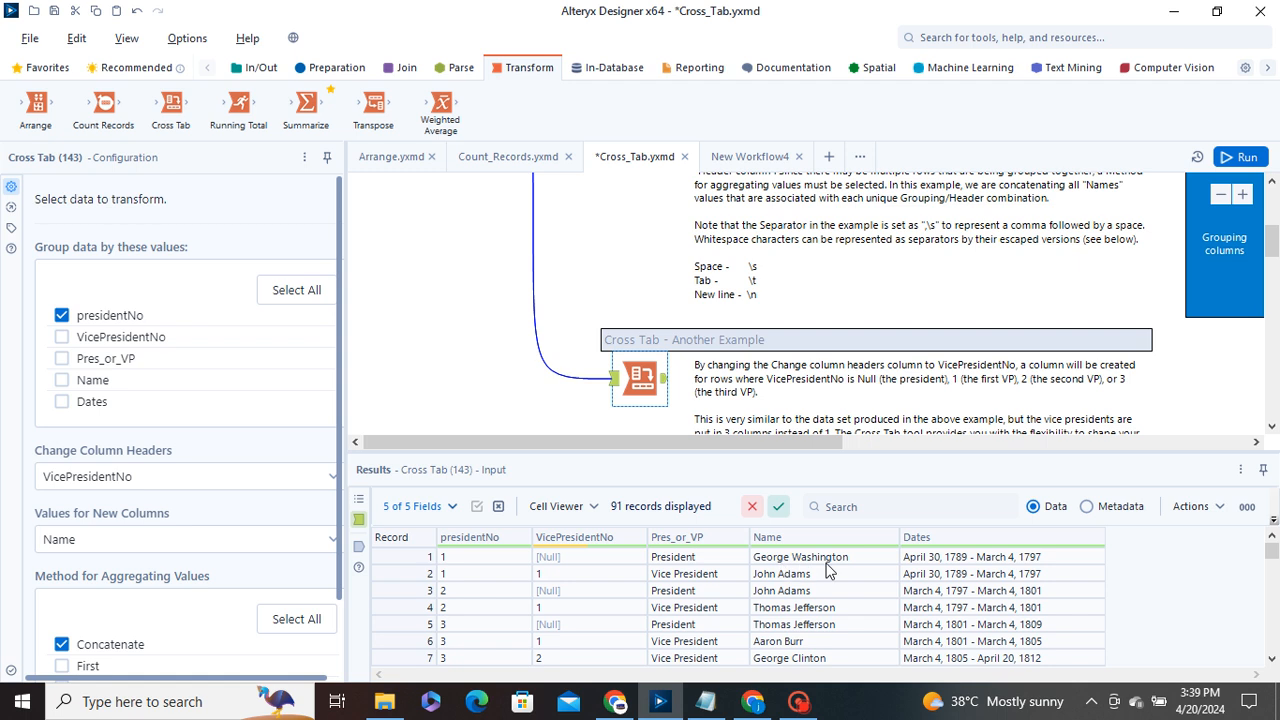
pyautogui.scroll(-1, 580, 404)
pyautogui.scroll(-1, 192, 470)
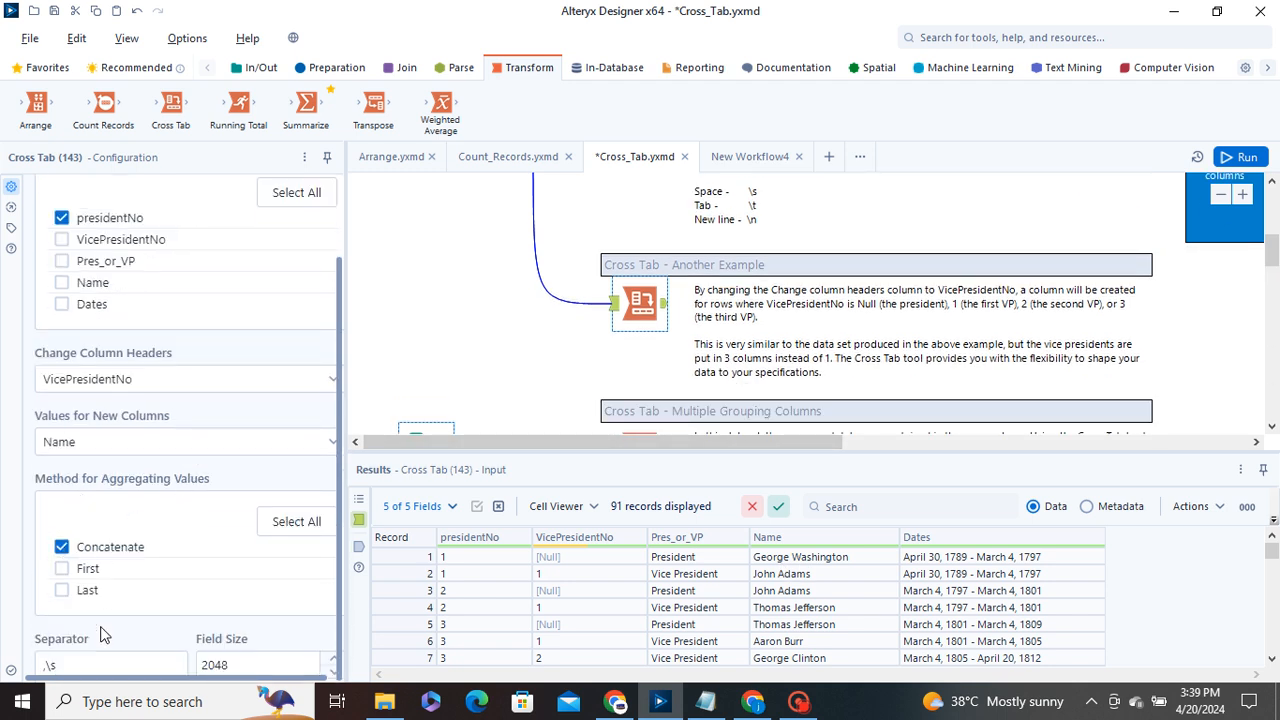
pyautogui.click(66, 658)
pyautogui.click(664, 303)
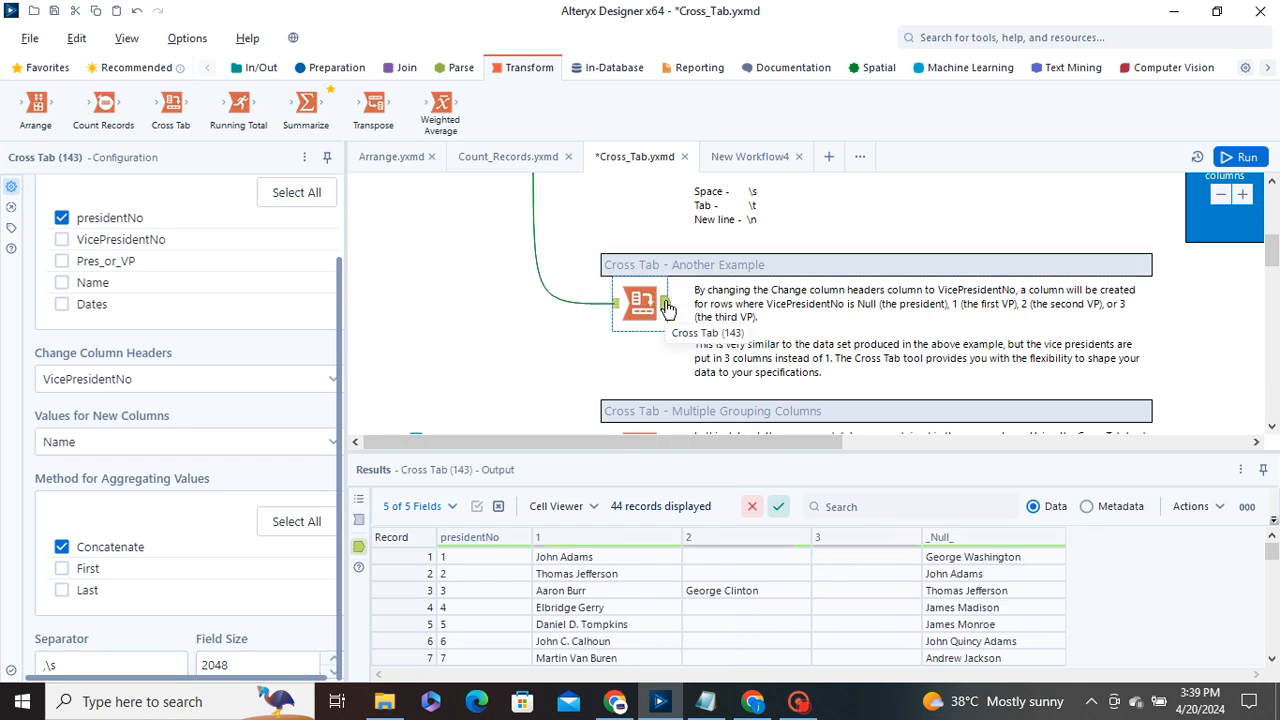
# View the input data and grouping settings of the Cross Tab in the "Multiple Grouping Columns" example
pyautogui.scroll(-2, 770, 337)
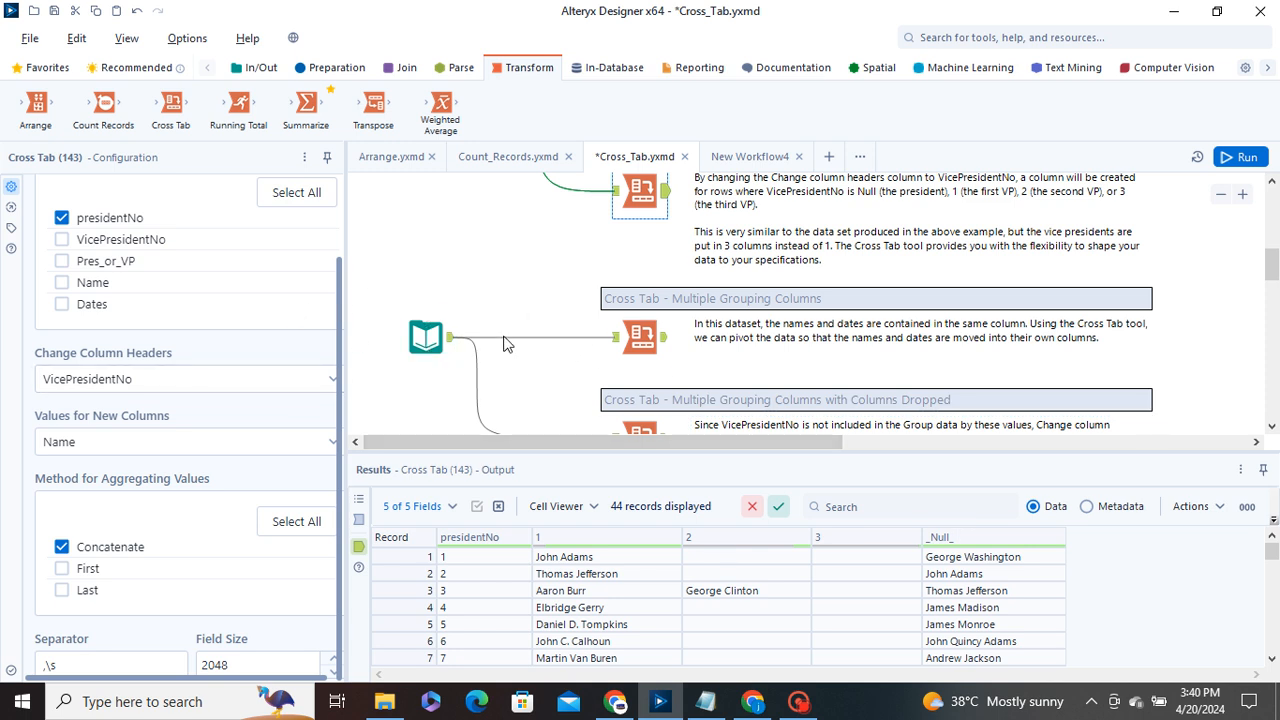
pyautogui.click(617, 349)
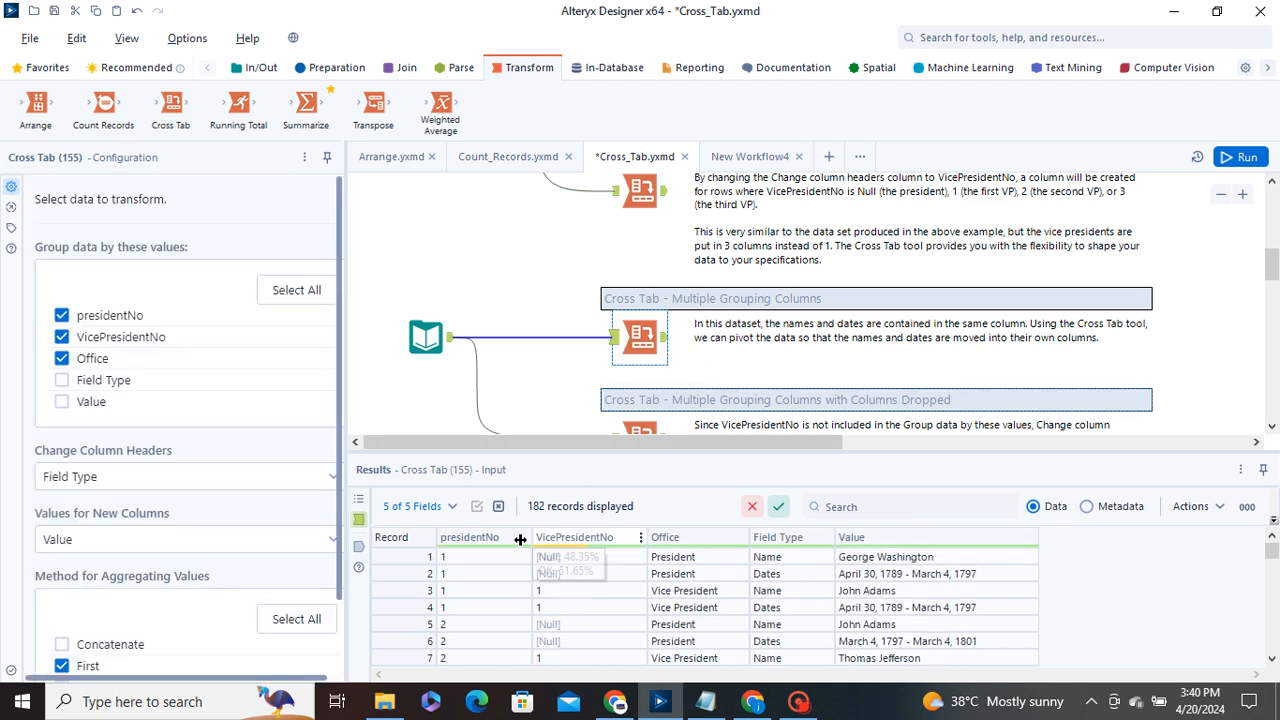
pyautogui.scroll(-1, 683, 399)
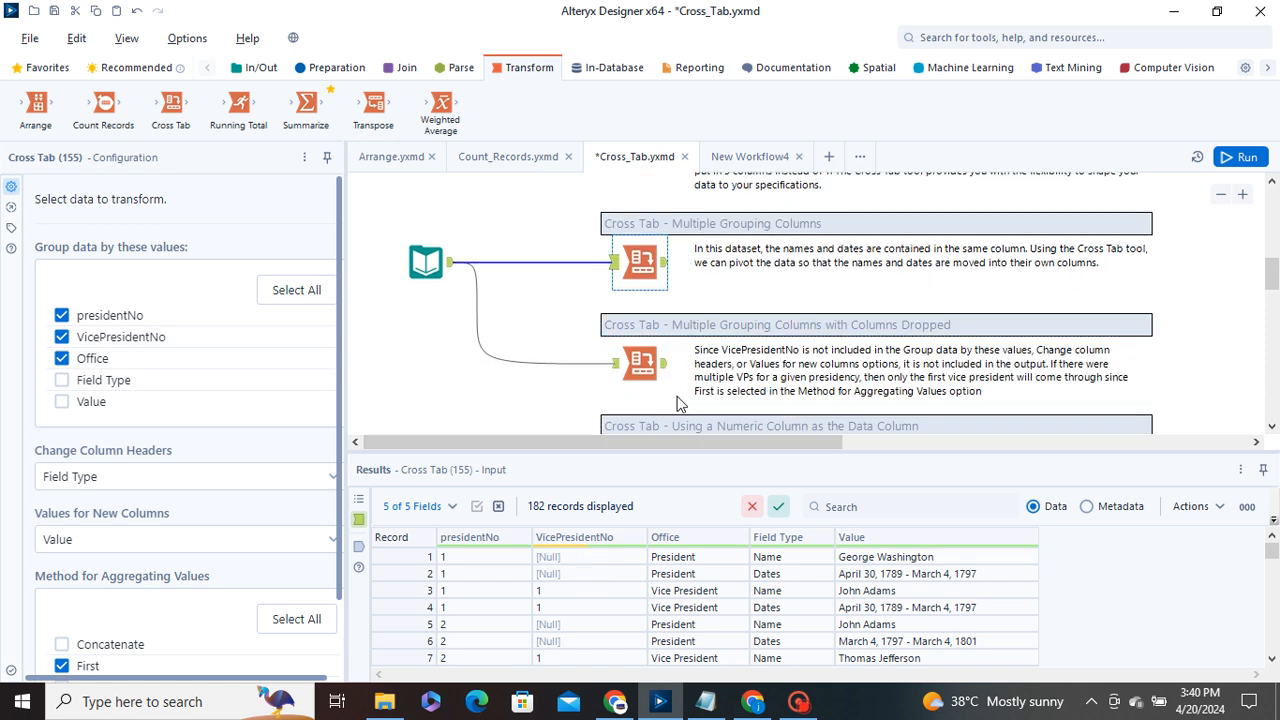
# Compare the input records and output columns of the Cross Tab in the "Multiple Grouping Columns with Columns Dropped" example
pyautogui.click(641, 366)
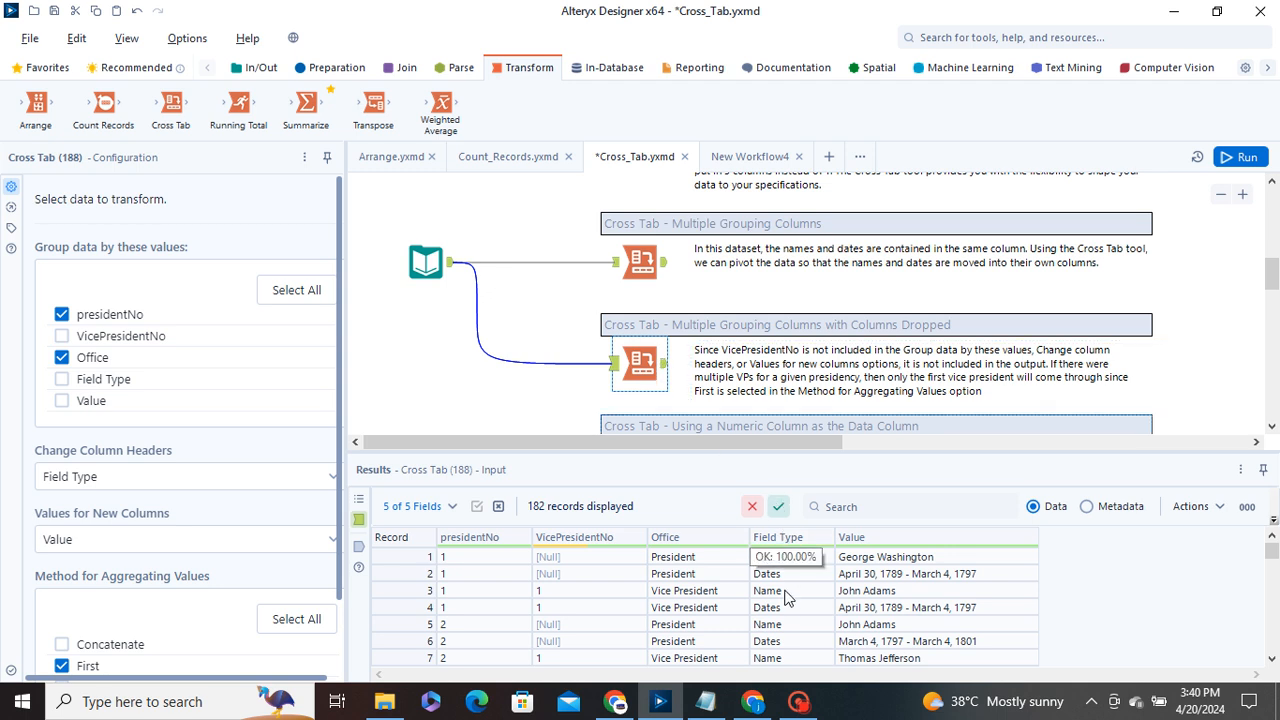
pyautogui.click(661, 368)
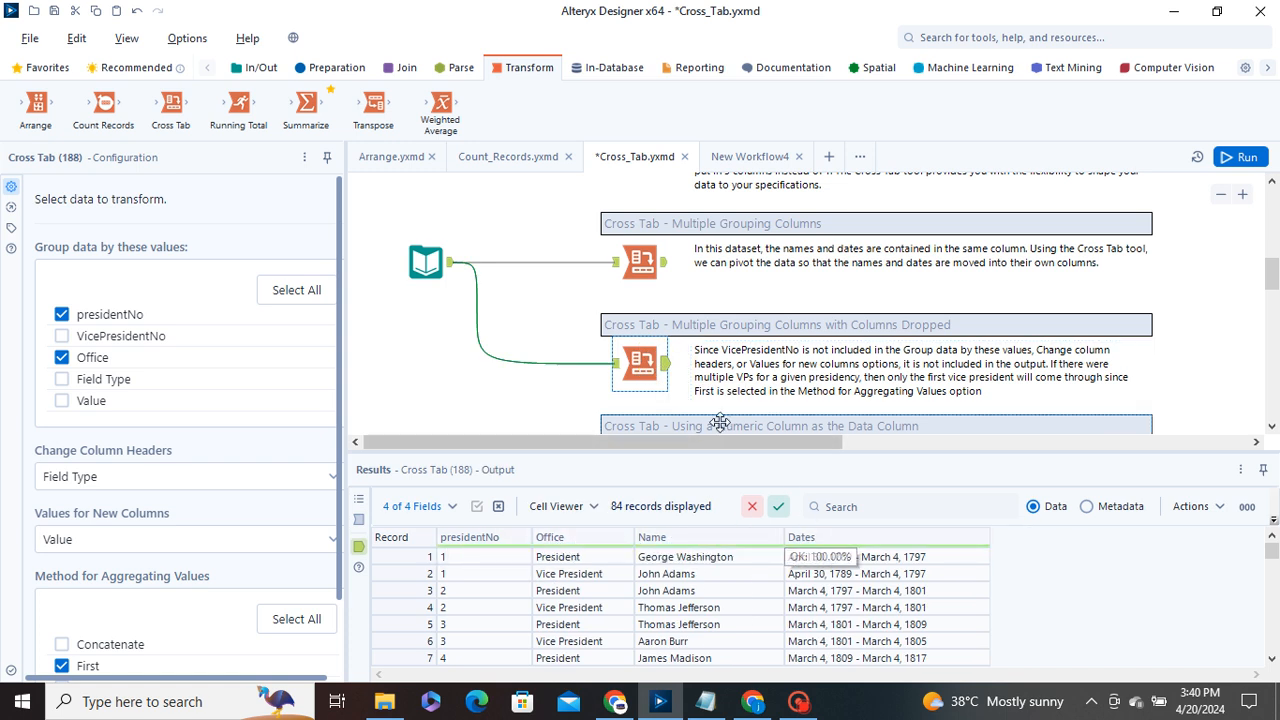
pyautogui.click(613, 367)
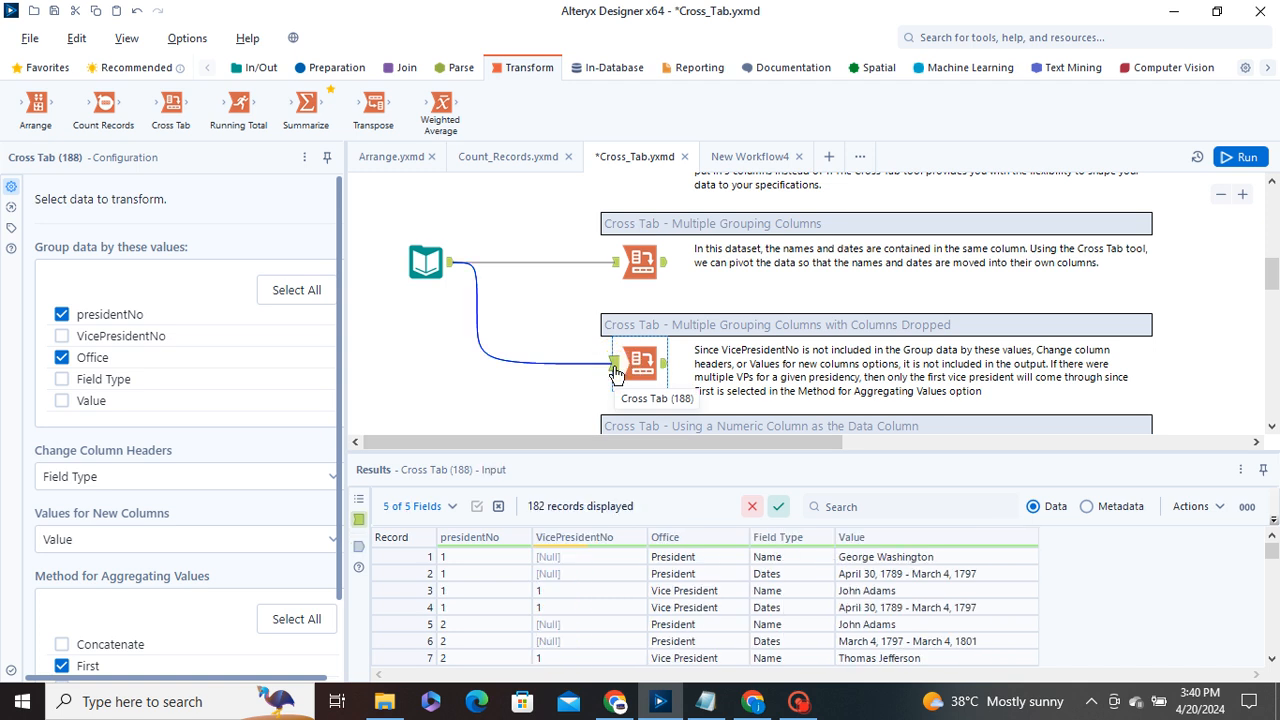
pyautogui.scroll(-2, 790, 580)
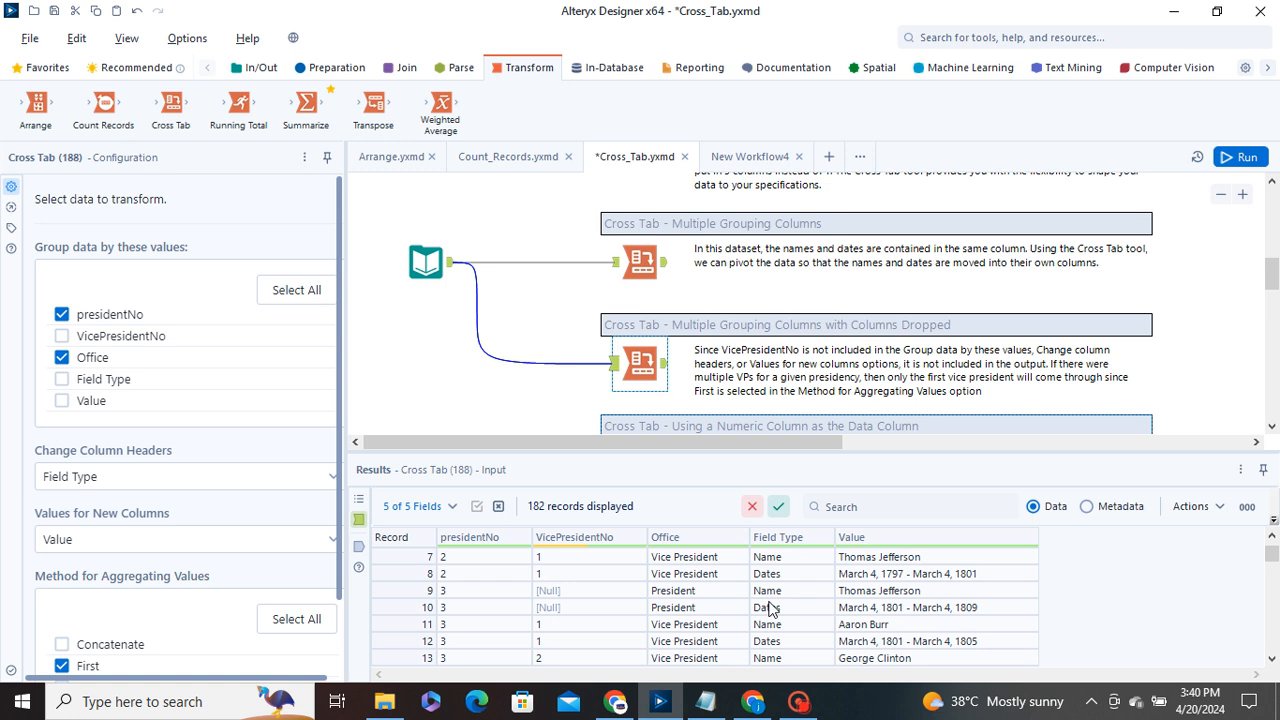
pyautogui.scroll(-4, 769, 655)
pyautogui.scroll(6, 769, 630)
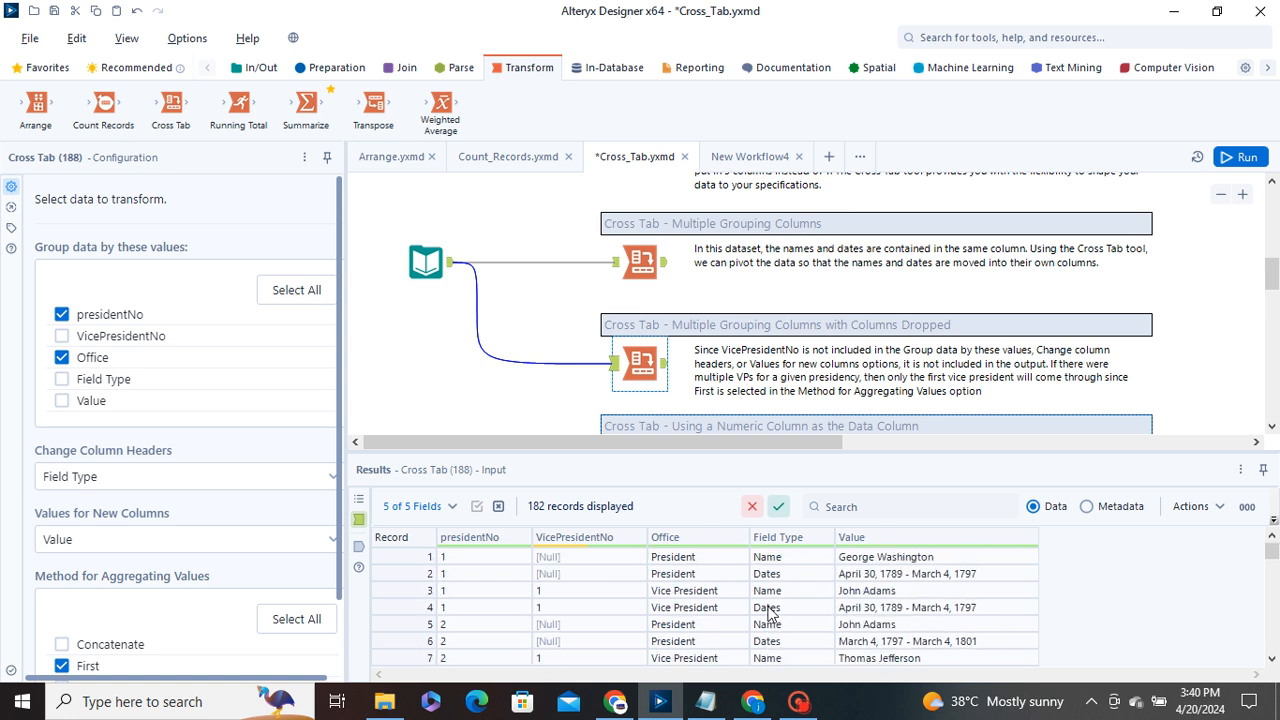
# Examine the input data, grouping field, column header field, value field and aggregation method of the "Using a Numeric Column as the Data Column" Cross Tab
pyautogui.scroll(-2, 616, 360)
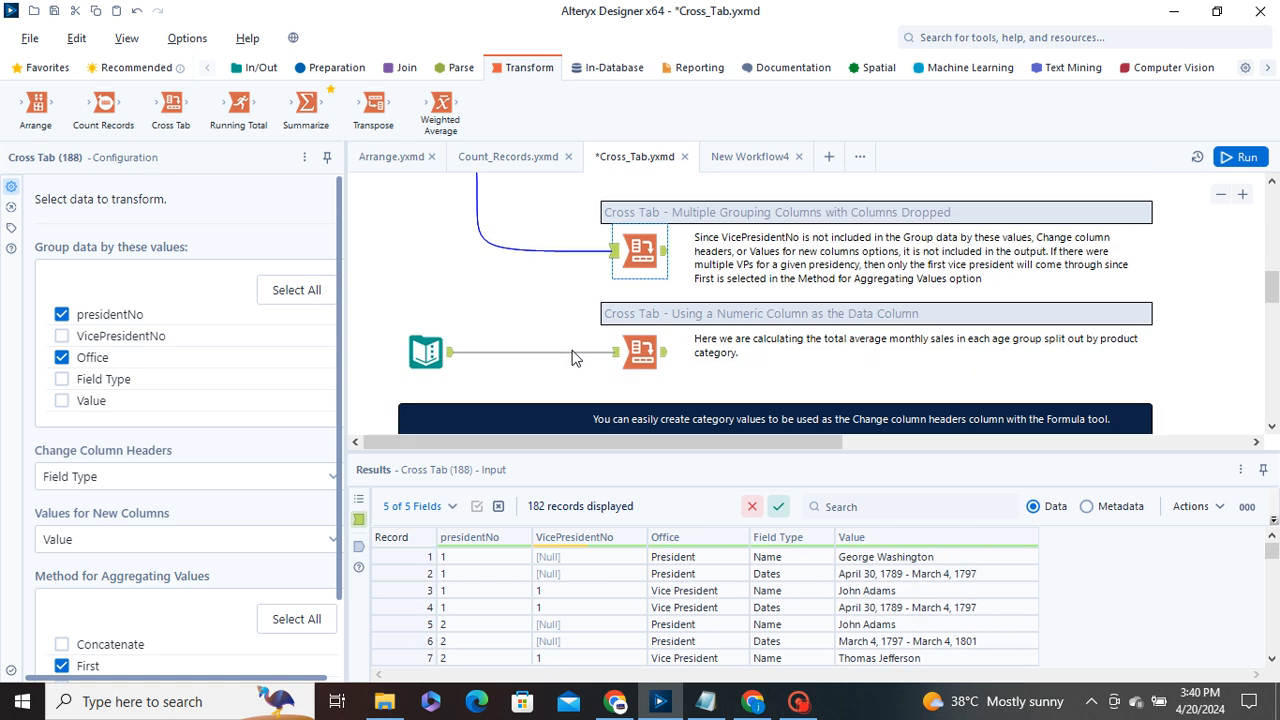
pyautogui.click(616, 356)
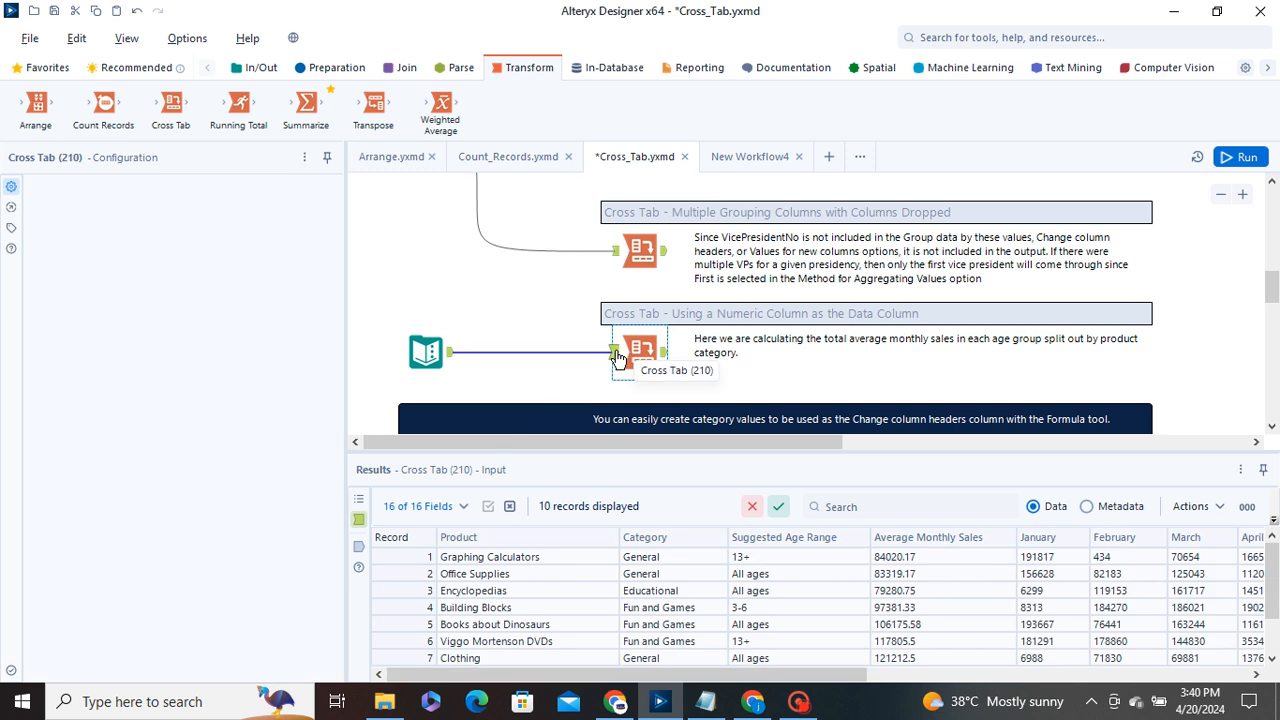
pyautogui.click(614, 350)
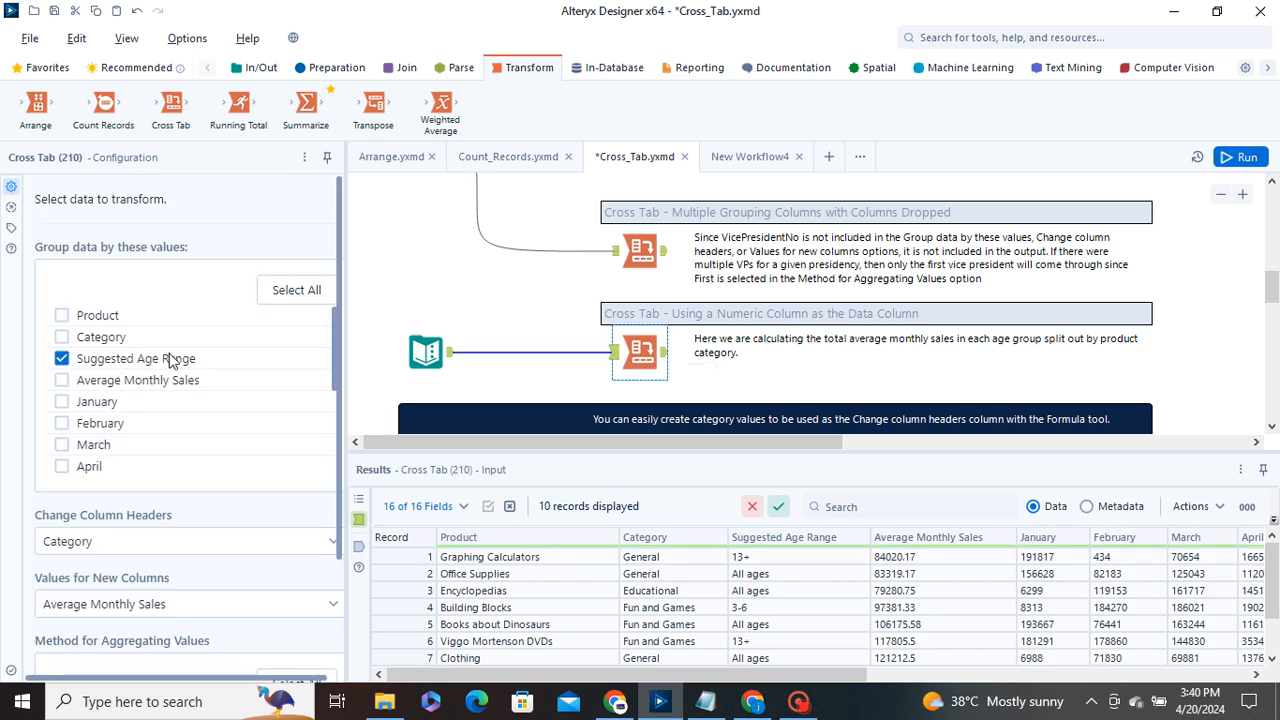
pyautogui.scroll(-5, 170, 360)
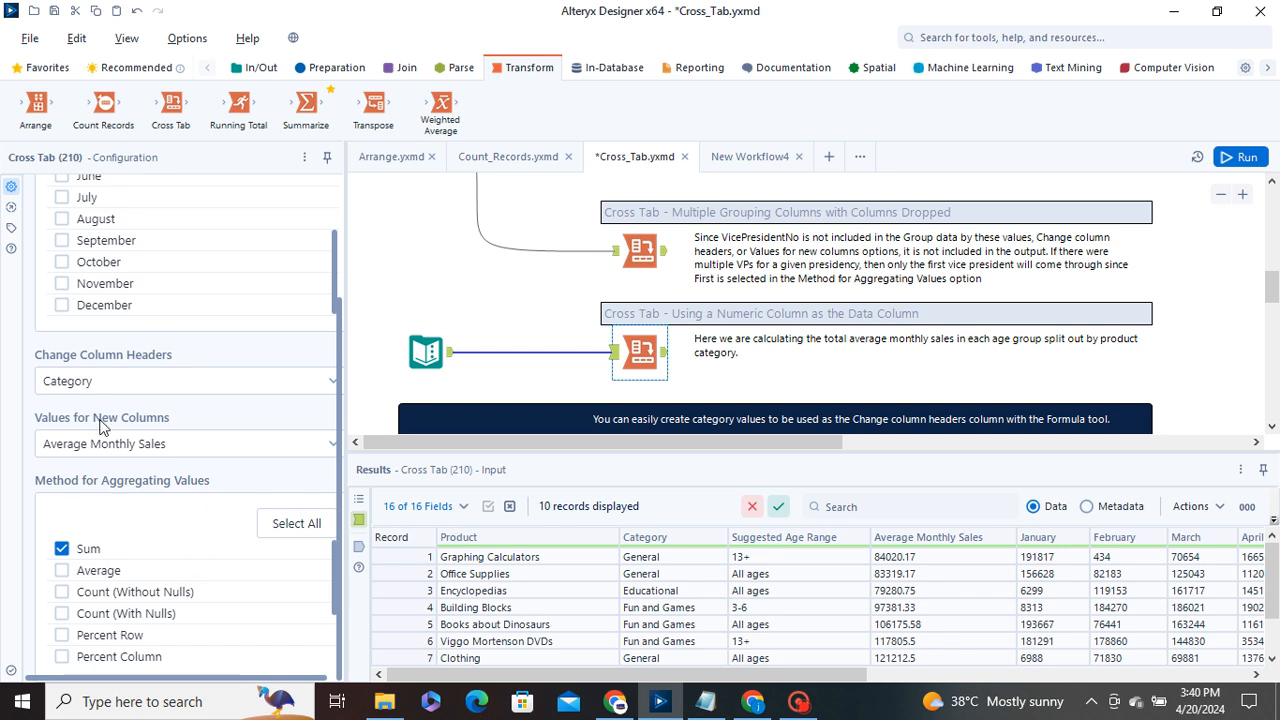
pyautogui.scroll(3, 263, 443)
pyautogui.scroll(-3, 260, 445)
pyautogui.scroll(-2, 120, 589)
pyautogui.scroll(2, 120, 589)
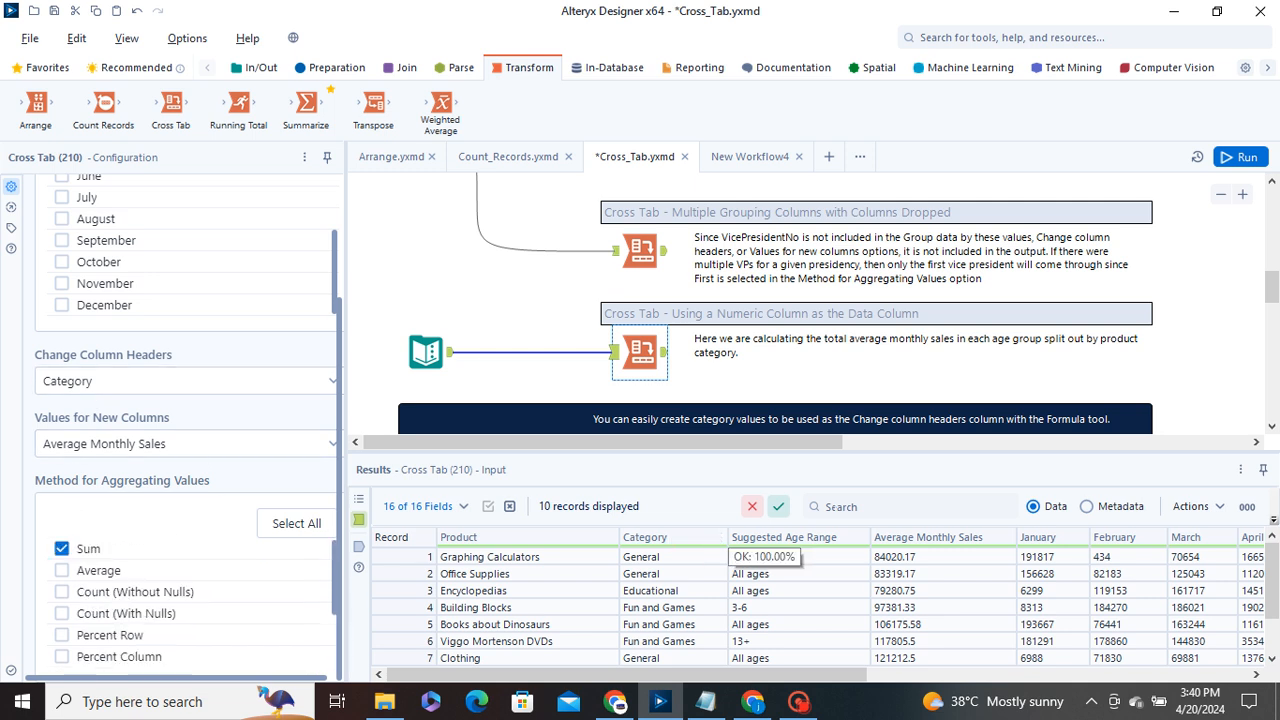
# View the numeric-column Cross Tab's output and the fields available for its new column values
pyautogui.click(665, 352)
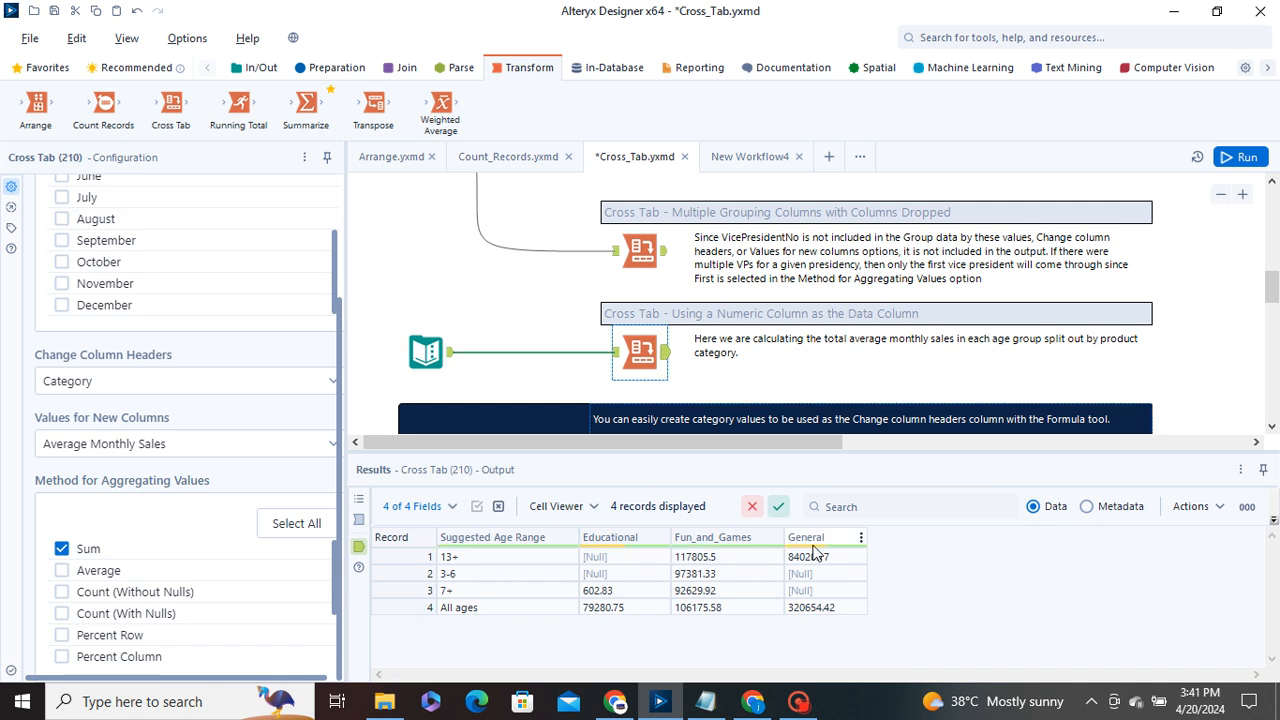
pyautogui.click(286, 388)
pyautogui.click(285, 390)
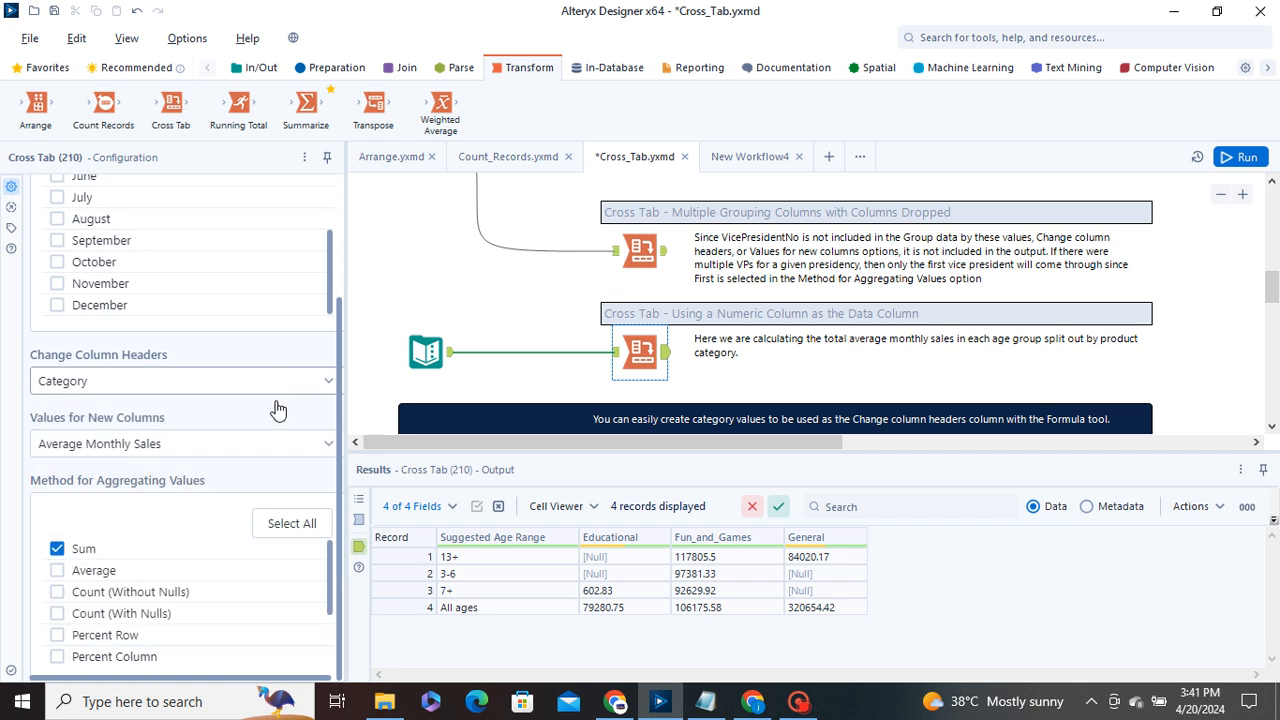
pyautogui.click(260, 445)
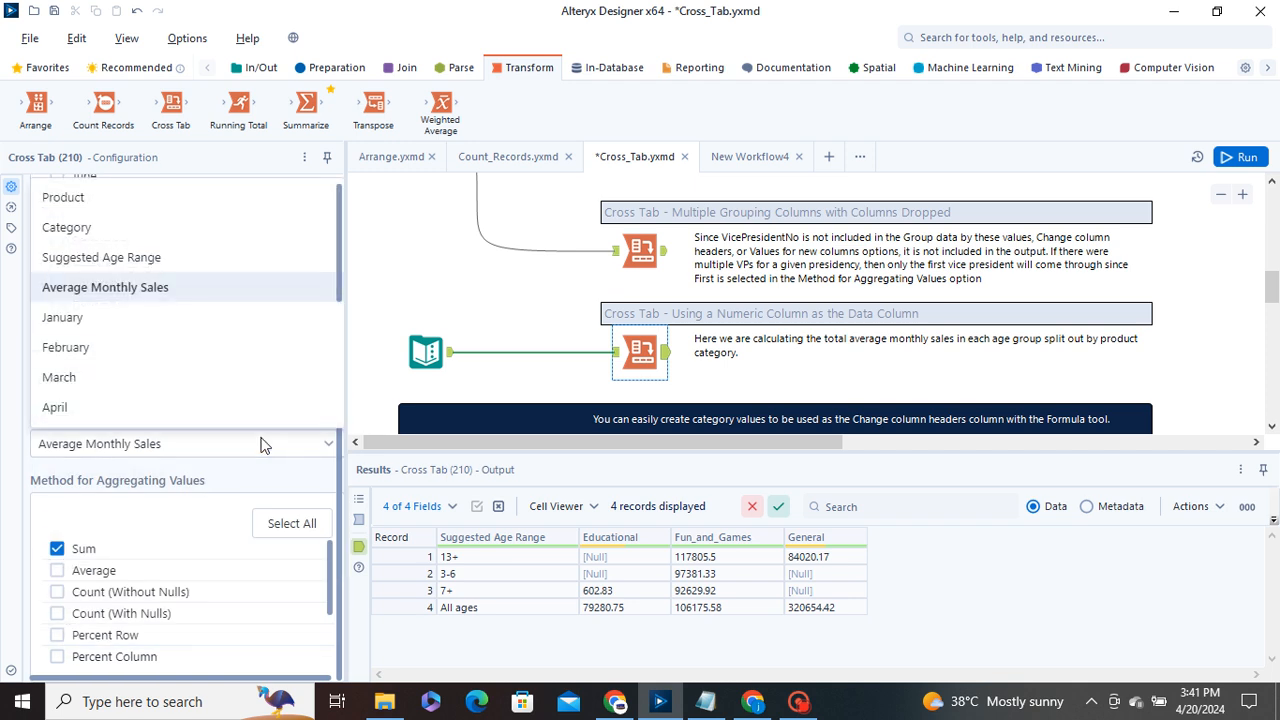
pyautogui.click(260, 444)
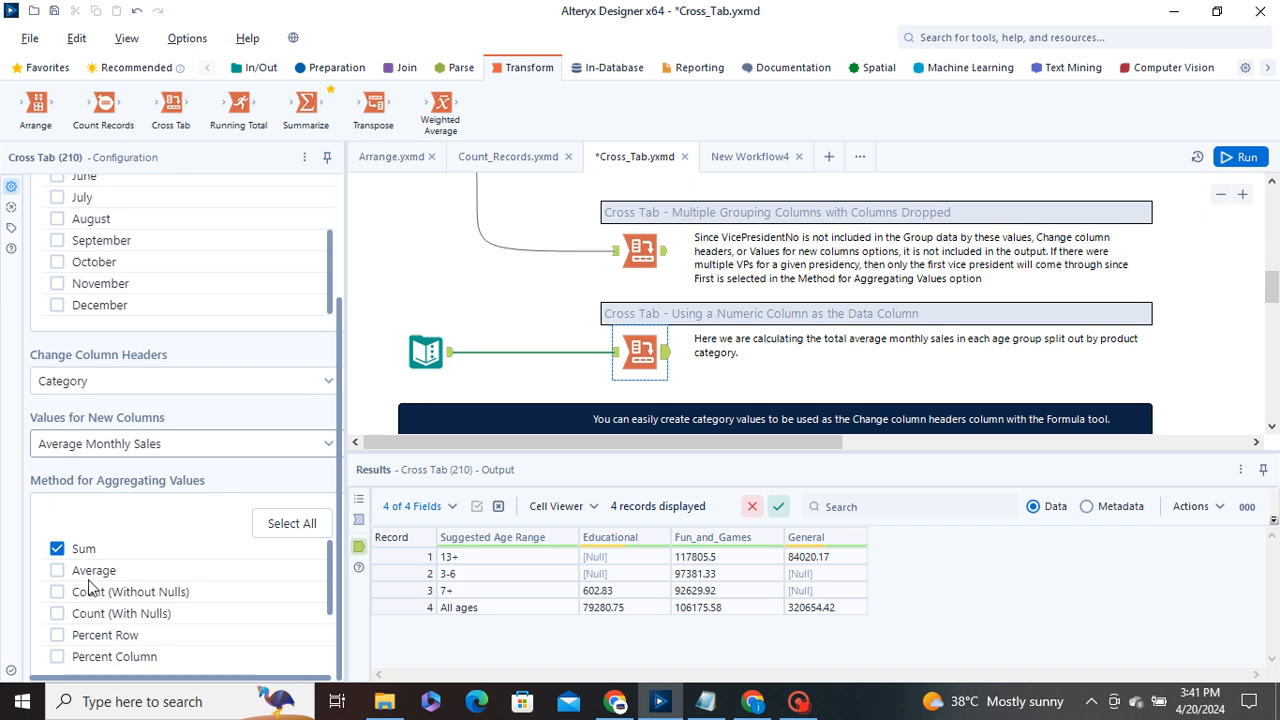
# Review the numeric-column Cross Tab's aggregation methods and grouping fields, and recheck its input data
pyautogui.scroll(-3, 206, 654)
pyautogui.scroll(3, 206, 657)
pyautogui.scroll(1, 206, 657)
pyautogui.scroll(2, 206, 468)
pyautogui.moveTo(328, 467); pyautogui.dragTo(334, 366)
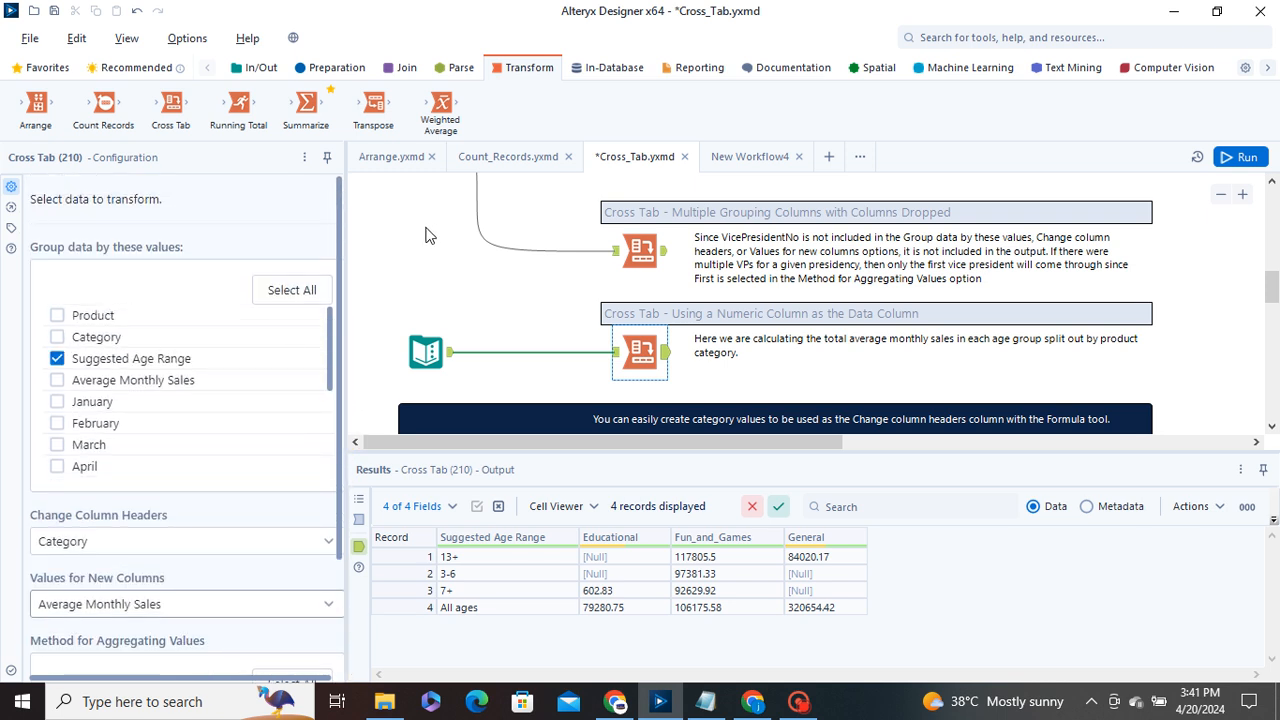
pyautogui.click(615, 354)
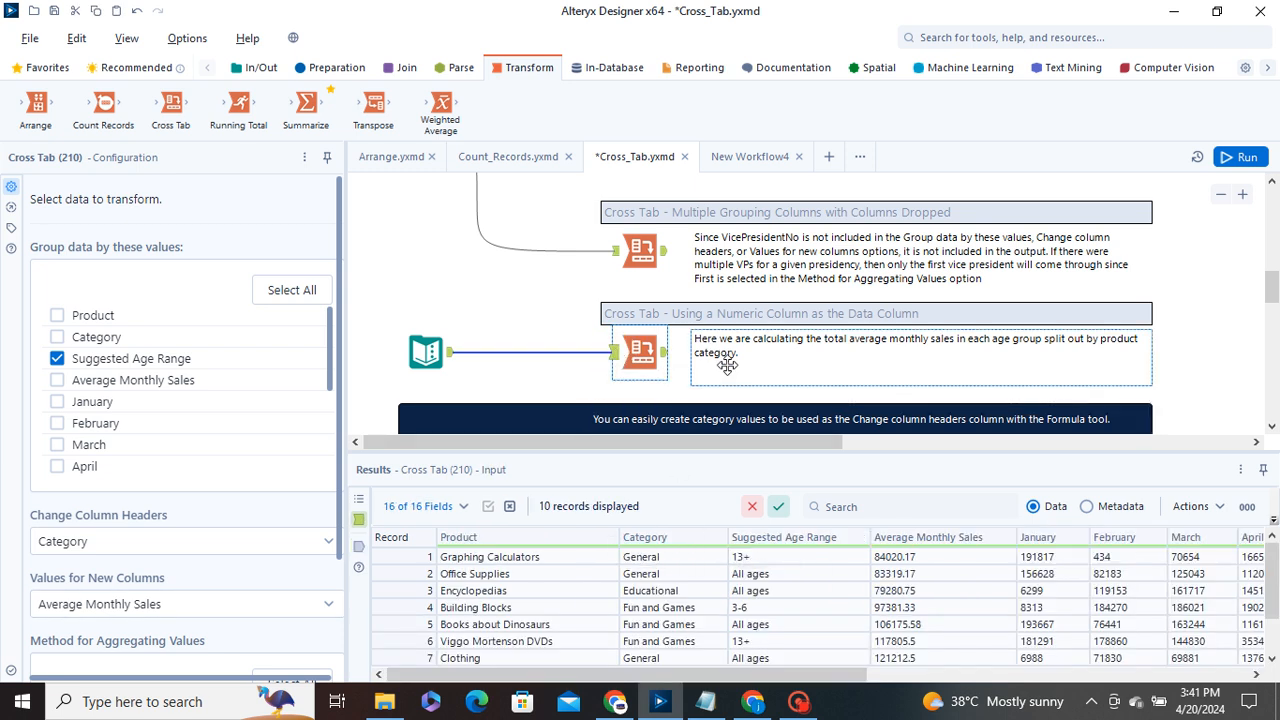
# Examine the input data, key columns and data columns of the Transpose tool in the "Cross Tab as the Inverse Function of Transpose" example
pyautogui.scroll(-5, 720, 365)
pyautogui.scroll(-2, 732, 372)
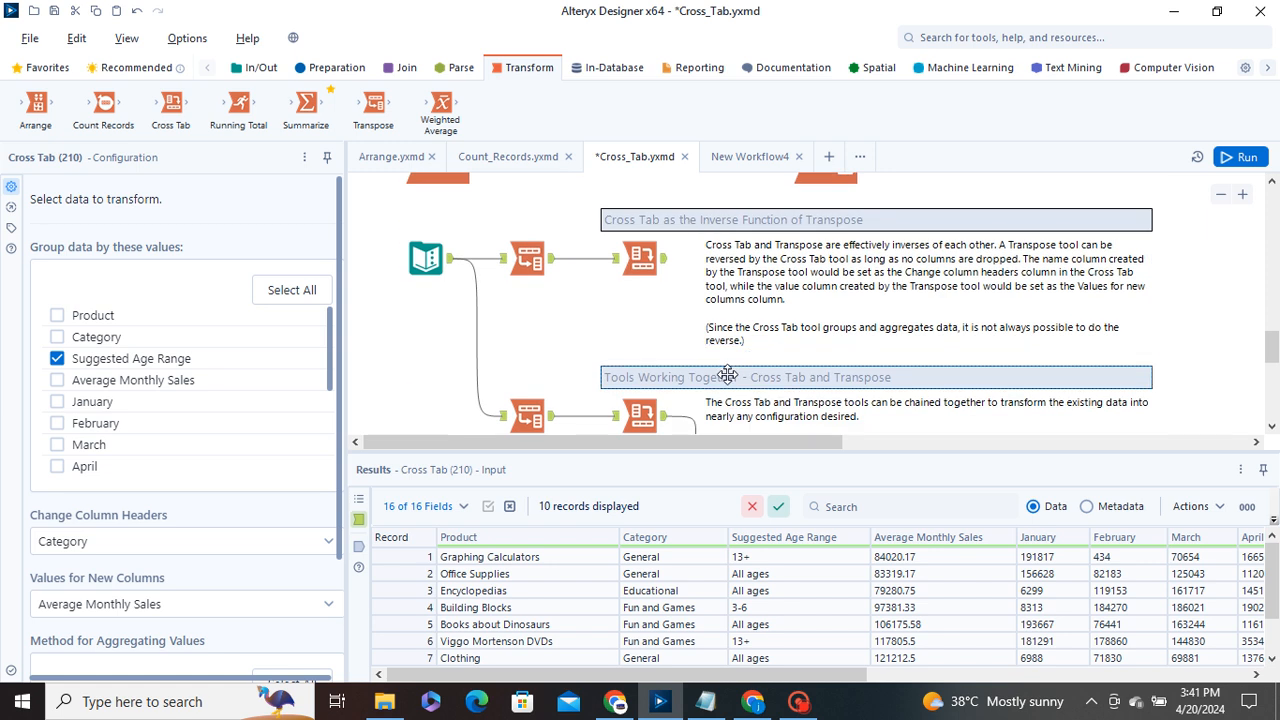
pyautogui.click(527, 259)
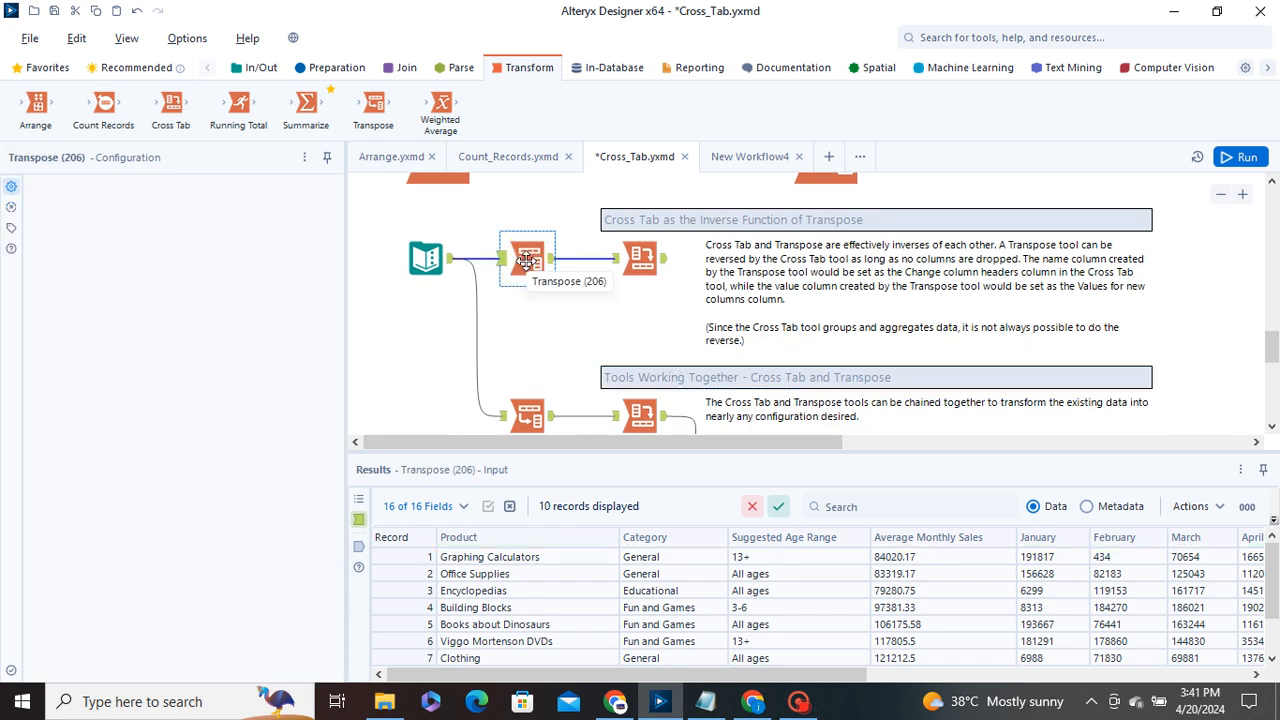
pyautogui.click(502, 259)
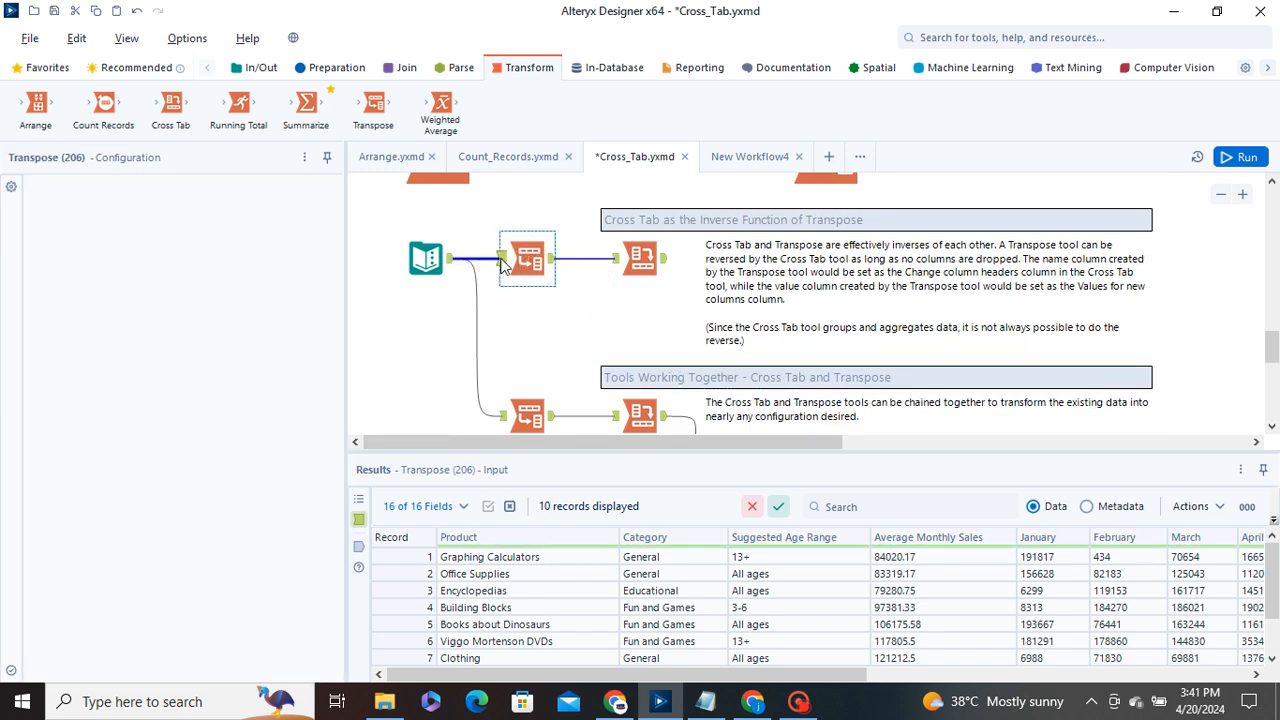
pyautogui.click(505, 264)
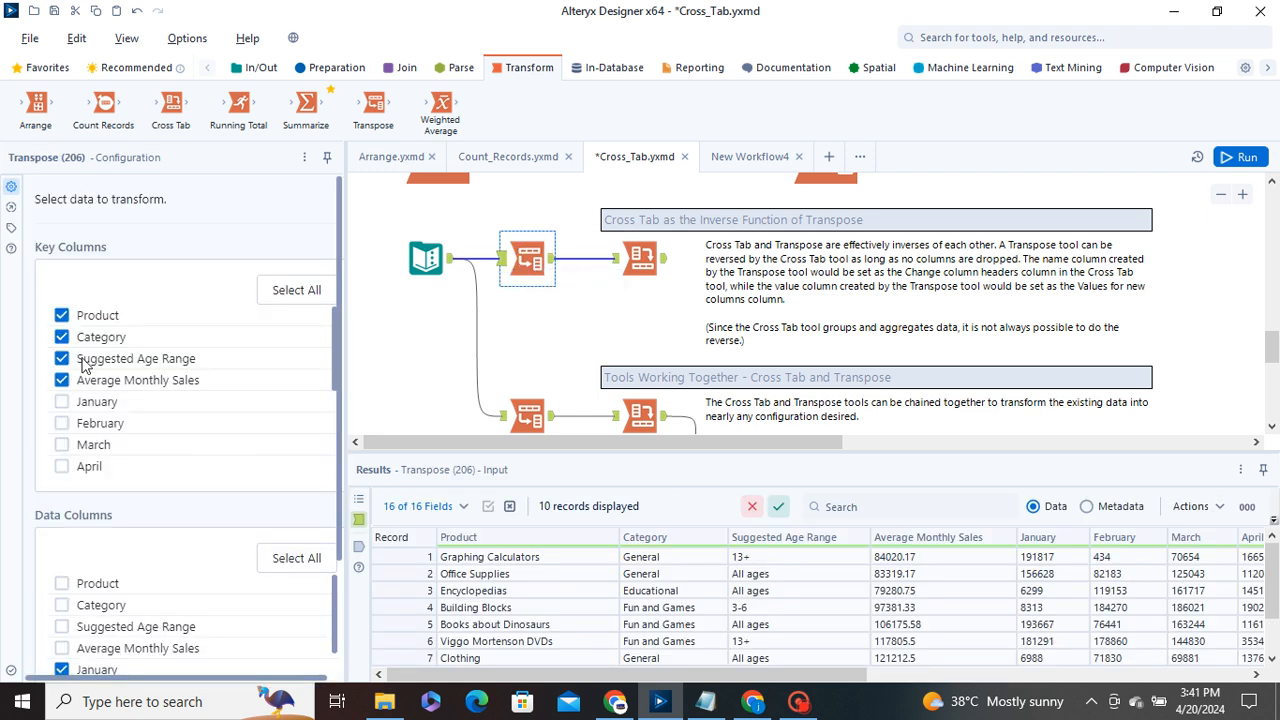
pyautogui.scroll(-3, 240, 371)
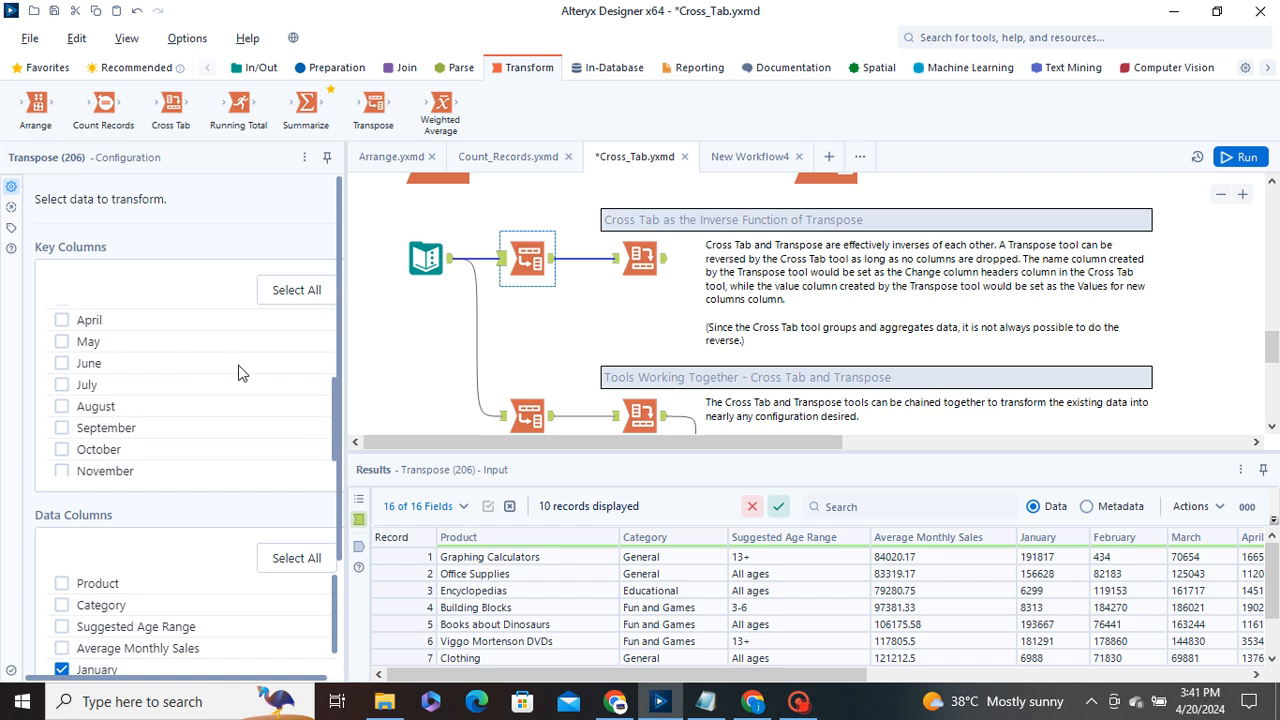
pyautogui.scroll(-3, 265, 397)
pyautogui.scroll(-4, 240, 455)
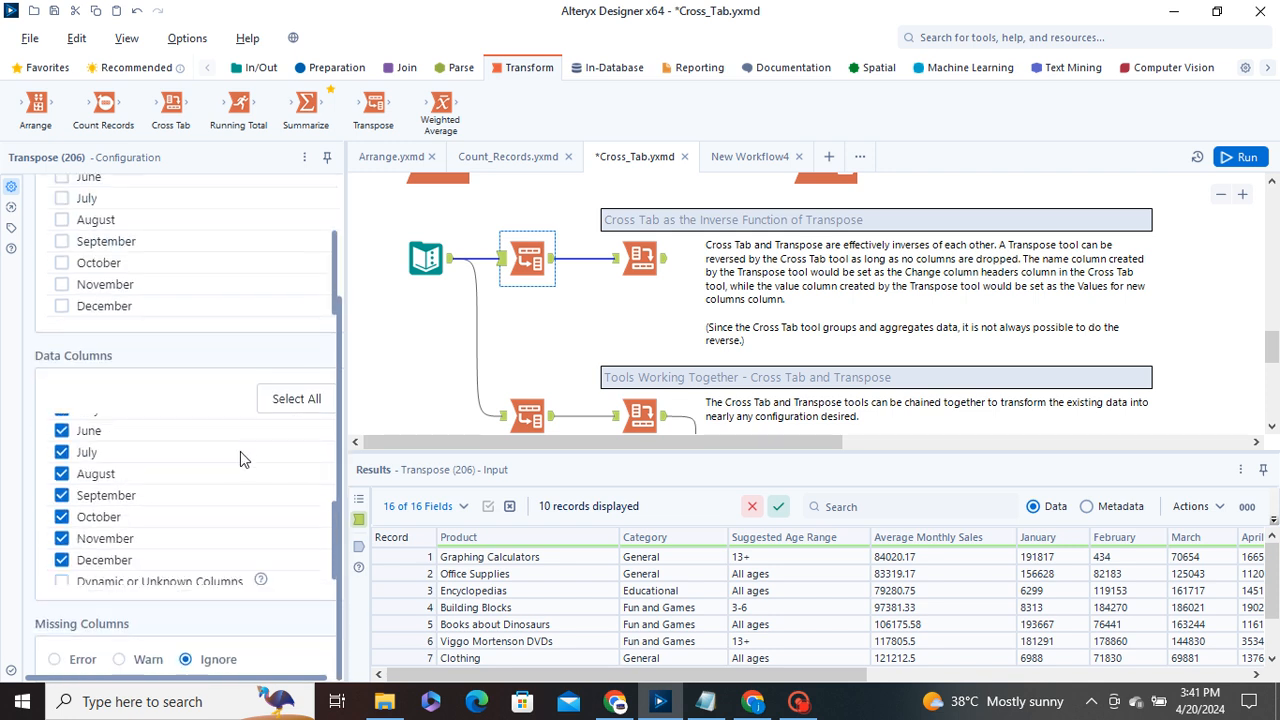
pyautogui.scroll(3, 109, 525)
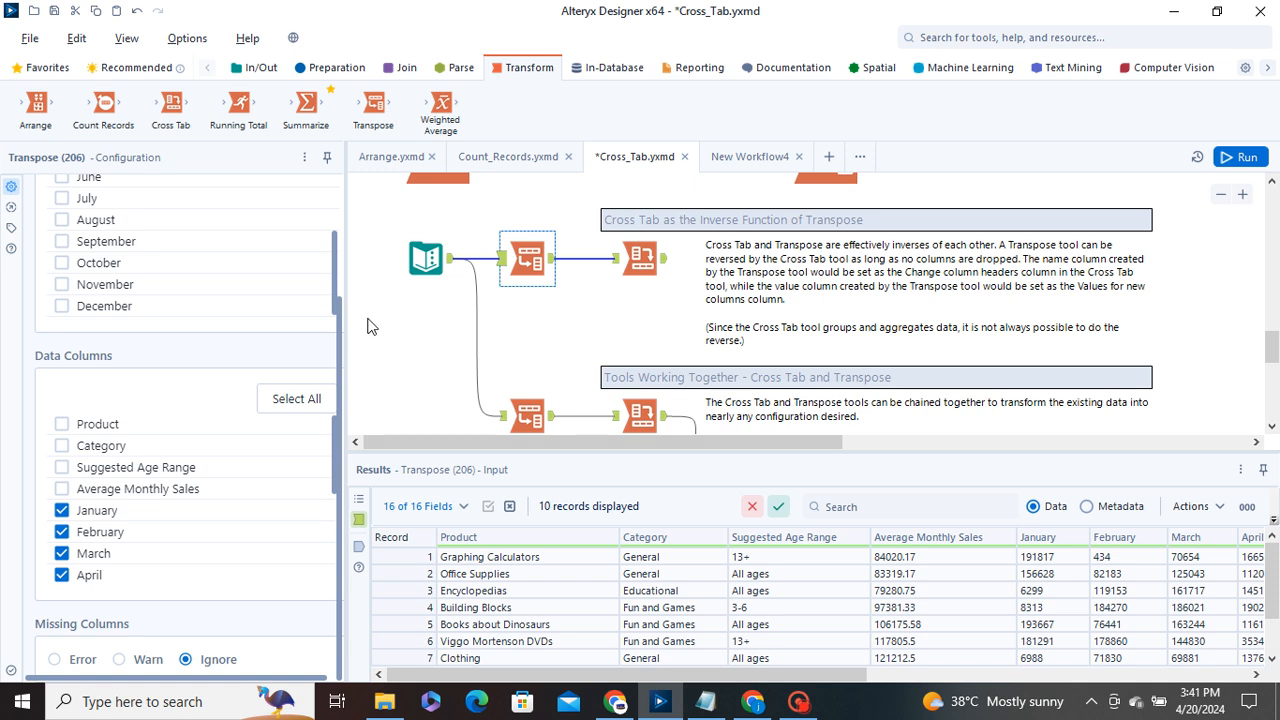
# Revisit the basic Cross Tab's configuration and the "Another Example" and "Multiple Grouping Columns with Columns Dropped" samples
pyautogui.scroll(10, 389, 289)
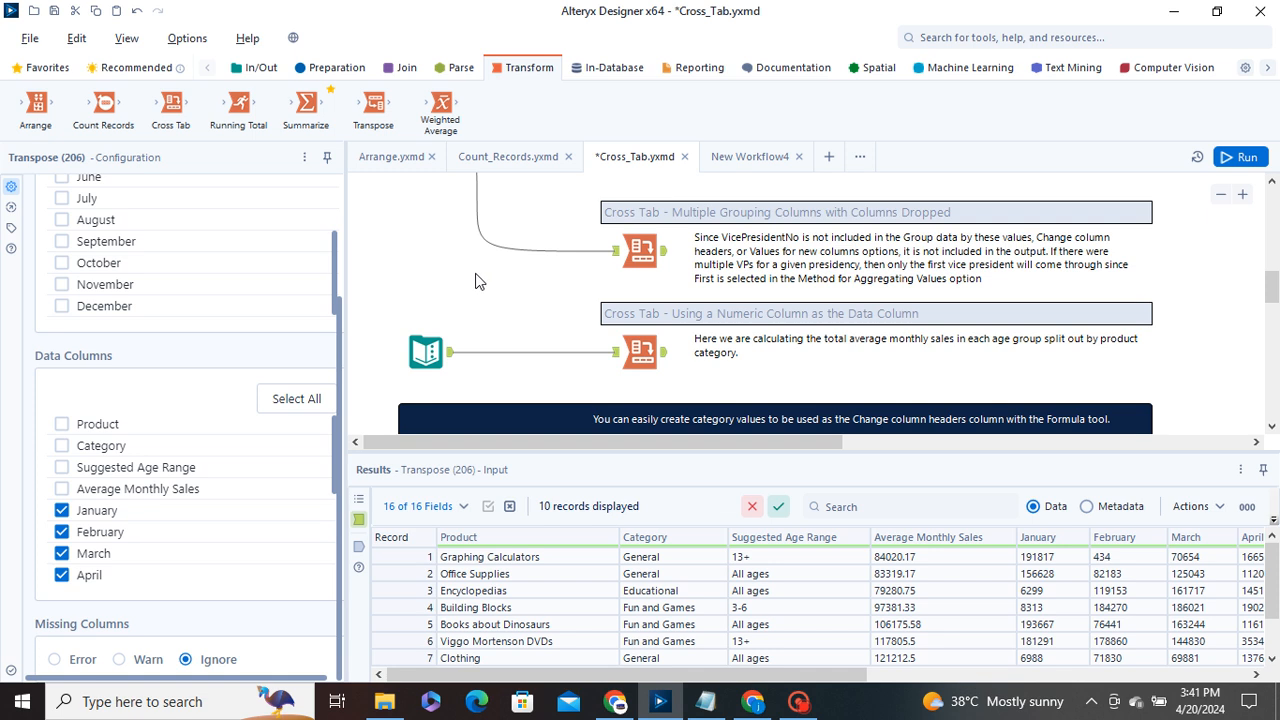
pyautogui.scroll(10, 476, 280)
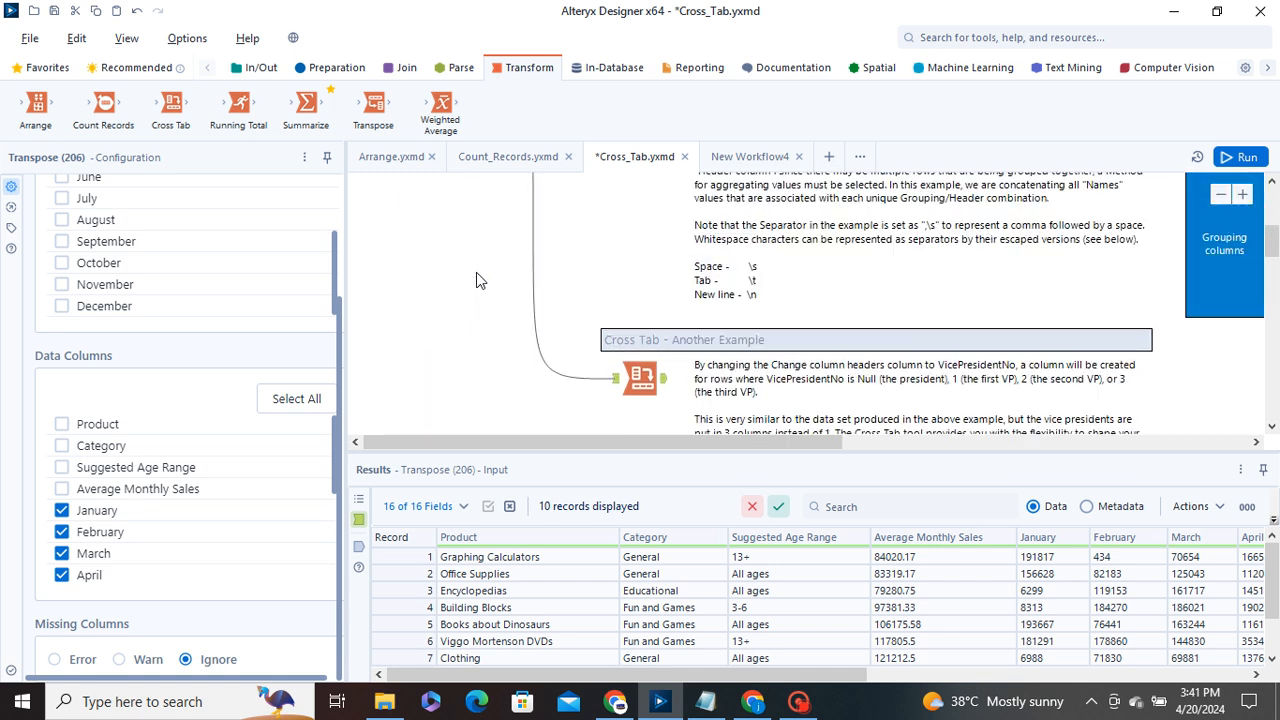
pyautogui.scroll(2, 476, 272)
pyautogui.click(632, 188)
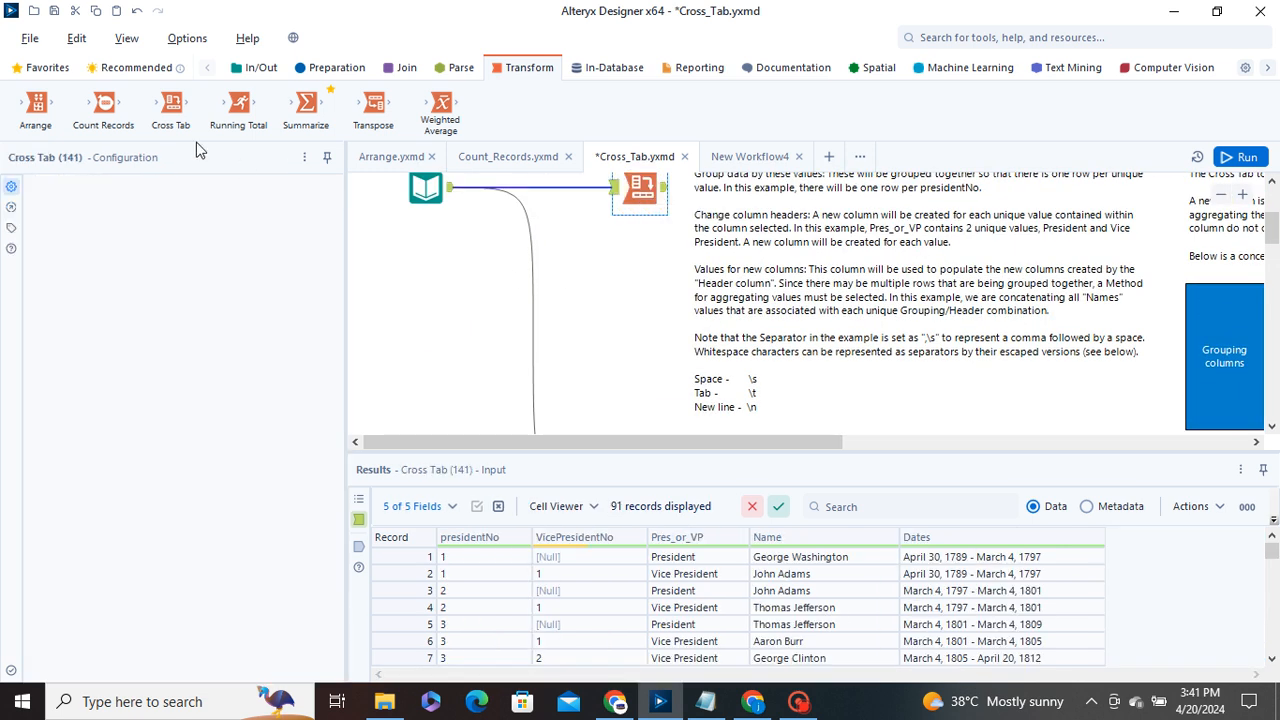
pyautogui.scroll(1, 600, 289)
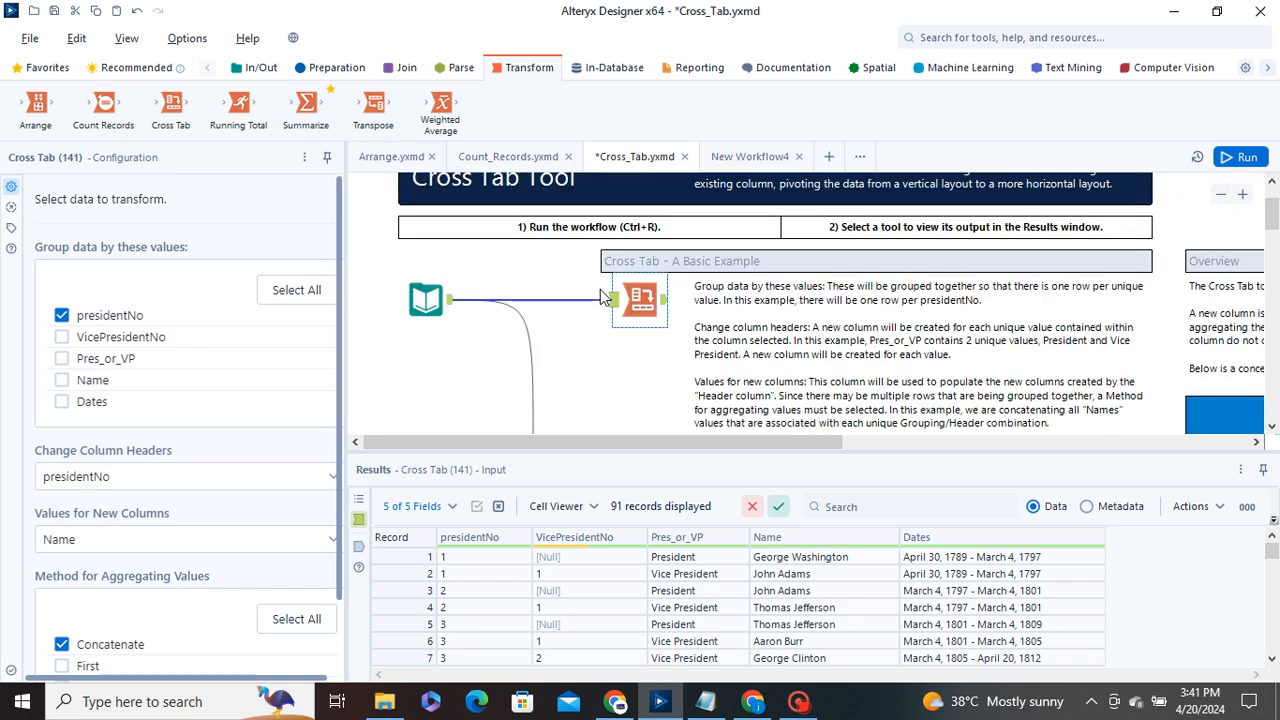
pyautogui.scroll(1, 600, 289)
pyautogui.scroll(-2, 600, 289)
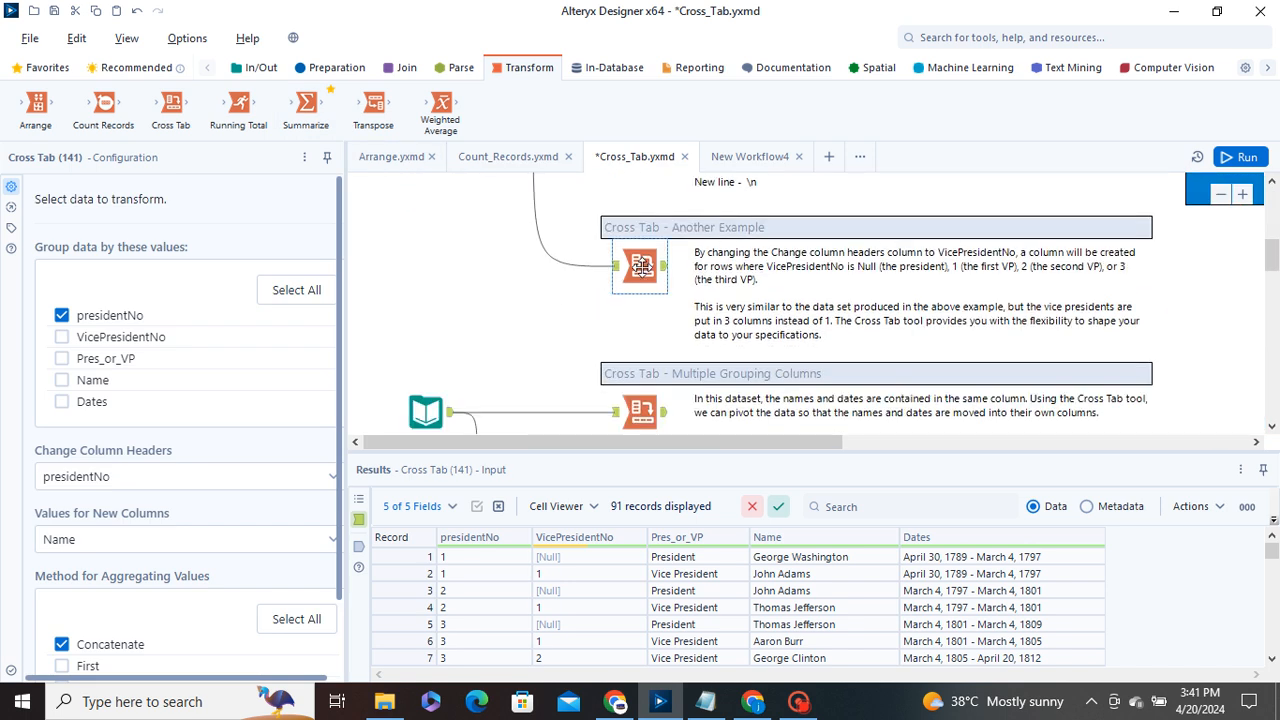
pyautogui.click(630, 303)
pyautogui.scroll(-2, 630, 320)
pyautogui.click(636, 380)
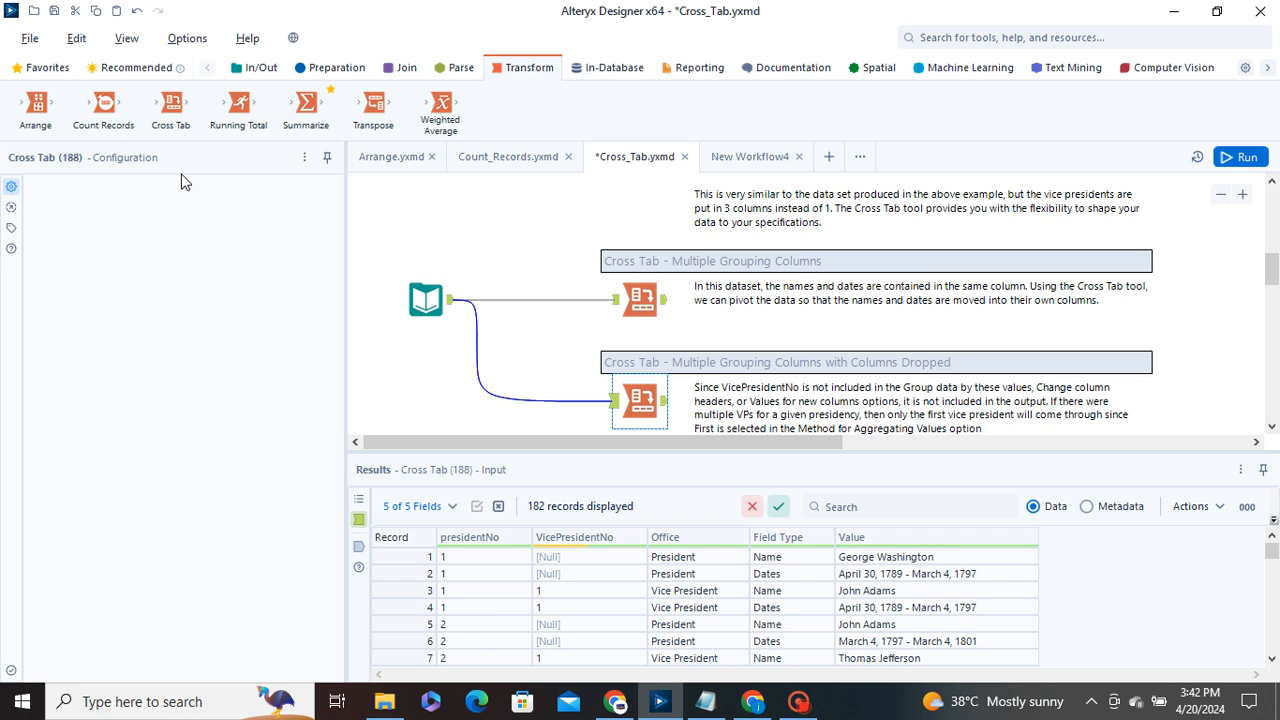
# Return to the Arrange workflow and compare the "Reorder Columns" Arrange tool's configuration, input data and X output values
pyautogui.click(514, 165)
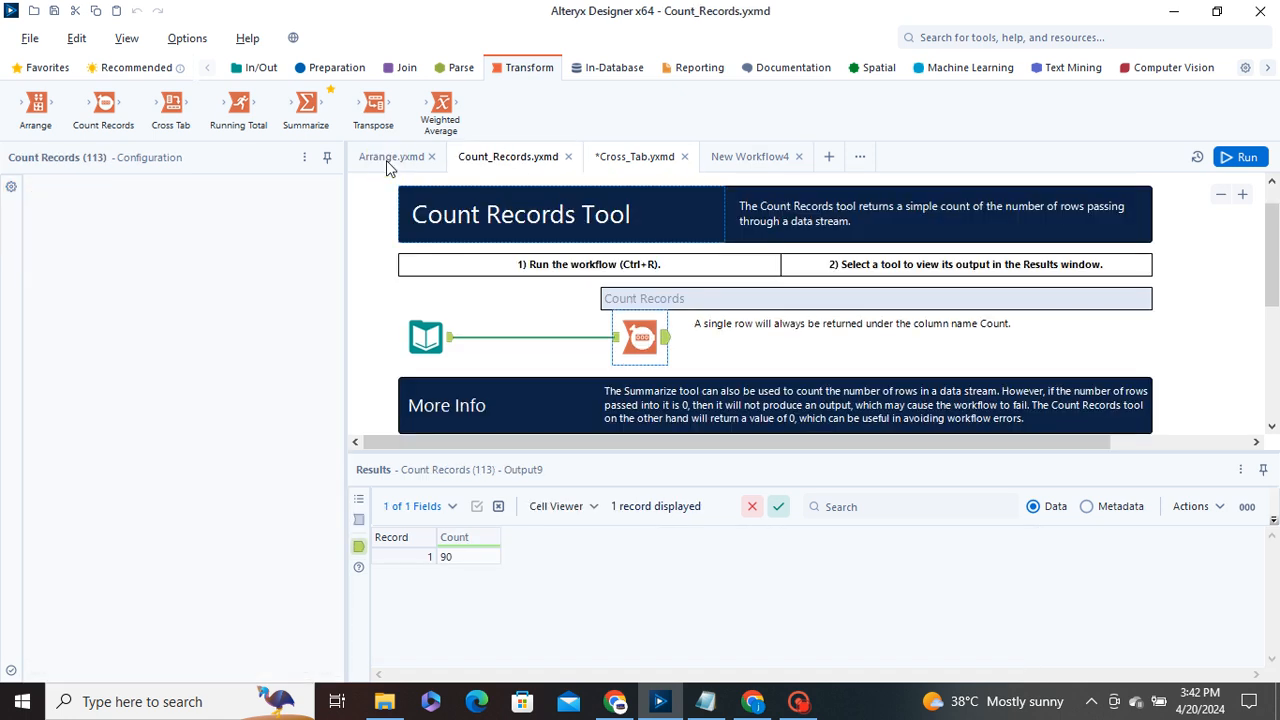
pyautogui.click(388, 160)
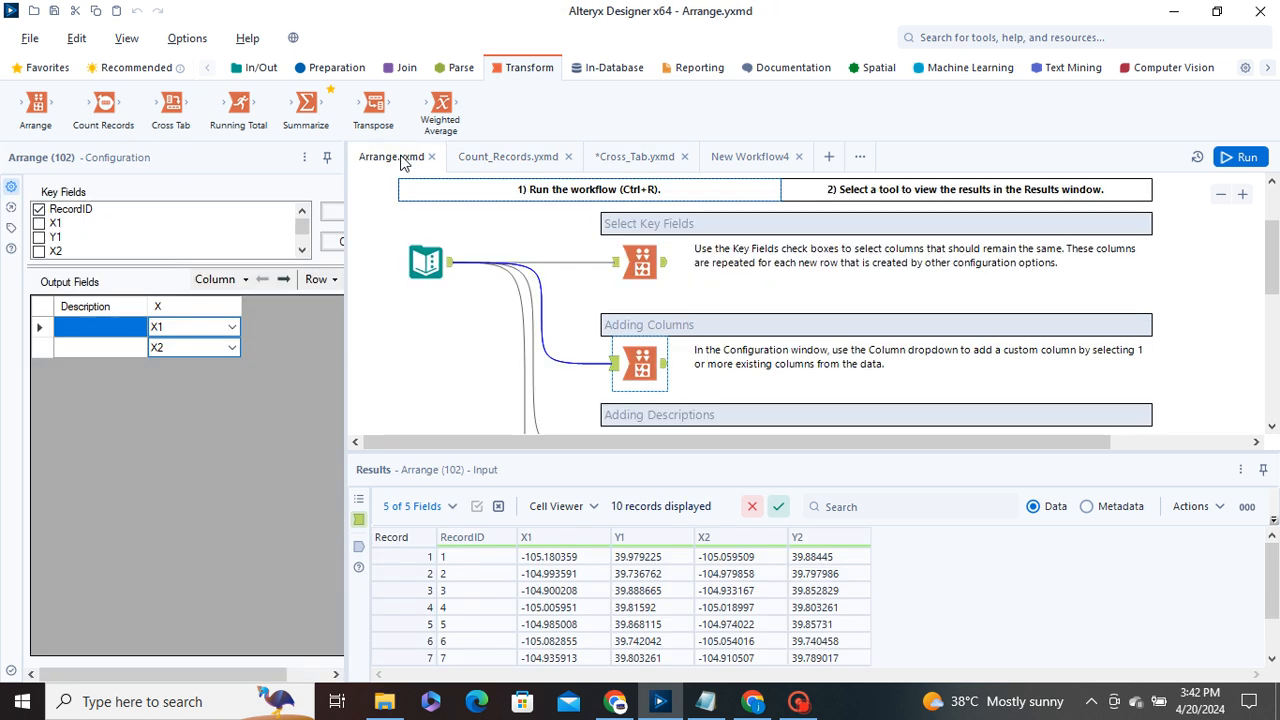
pyautogui.scroll(-3, 650, 334)
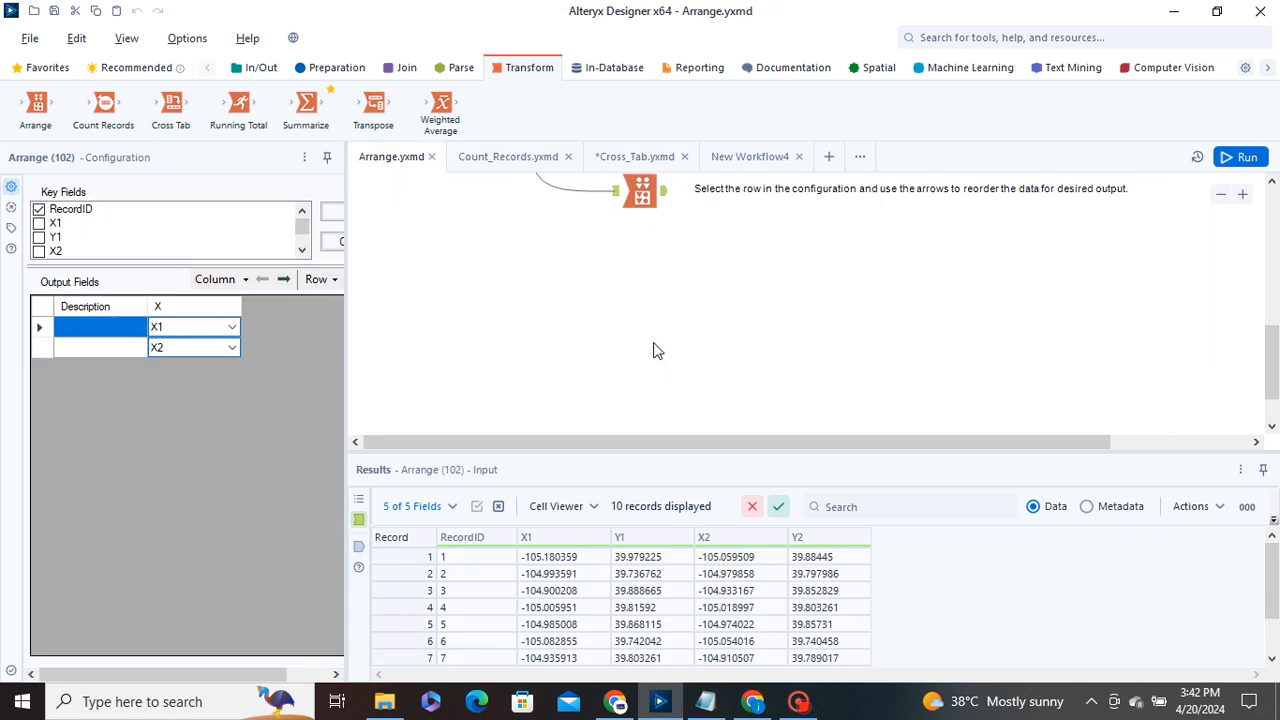
pyautogui.scroll(1, 650, 340)
pyautogui.click(640, 312)
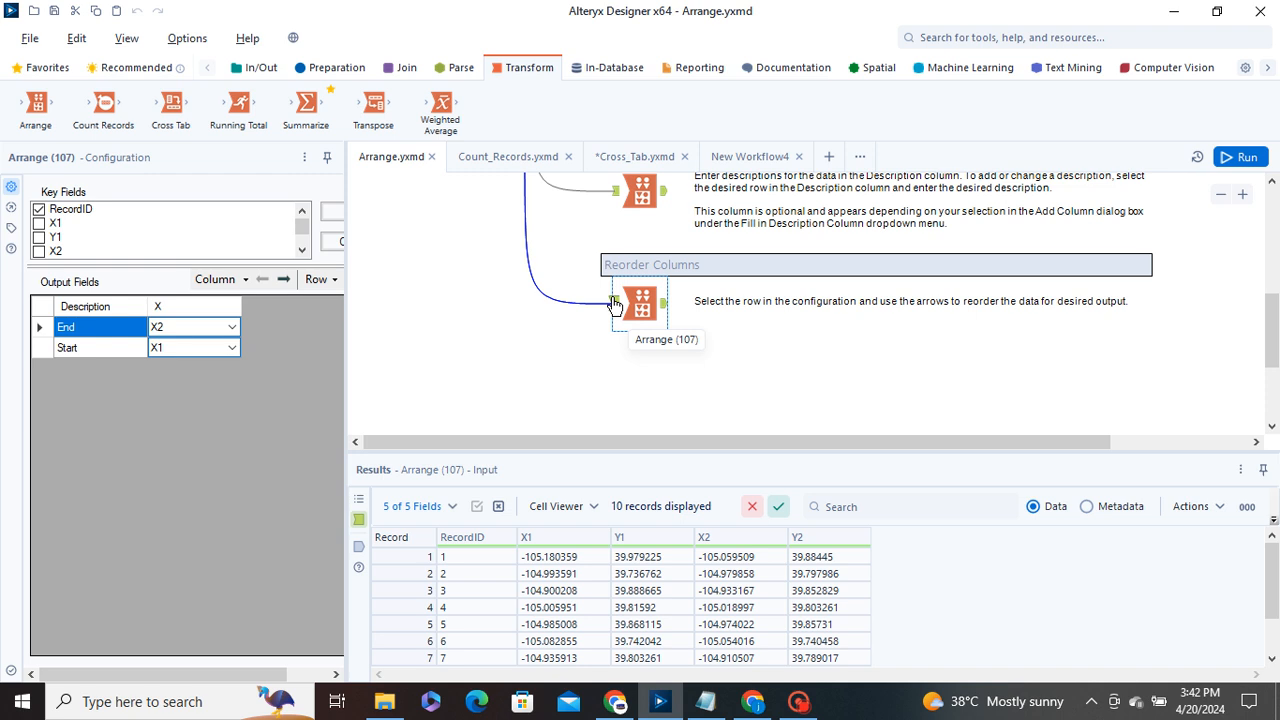
pyautogui.click(666, 303)
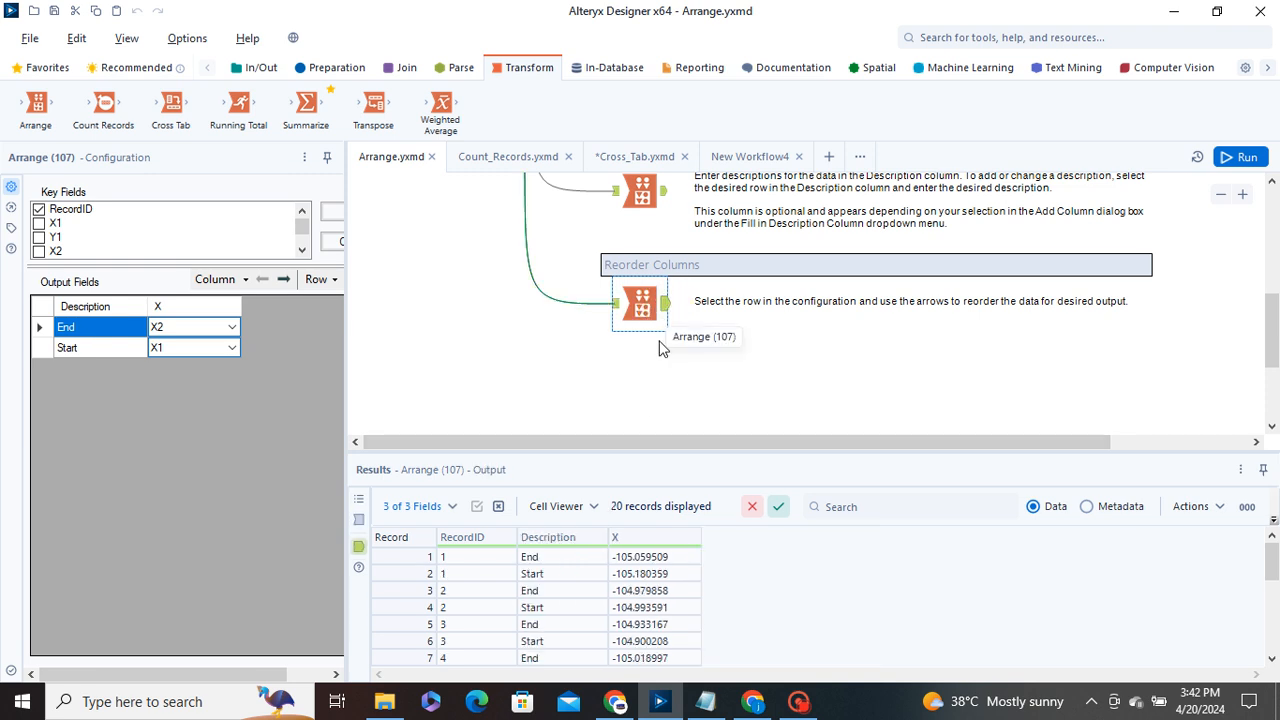
pyautogui.click(662, 575)
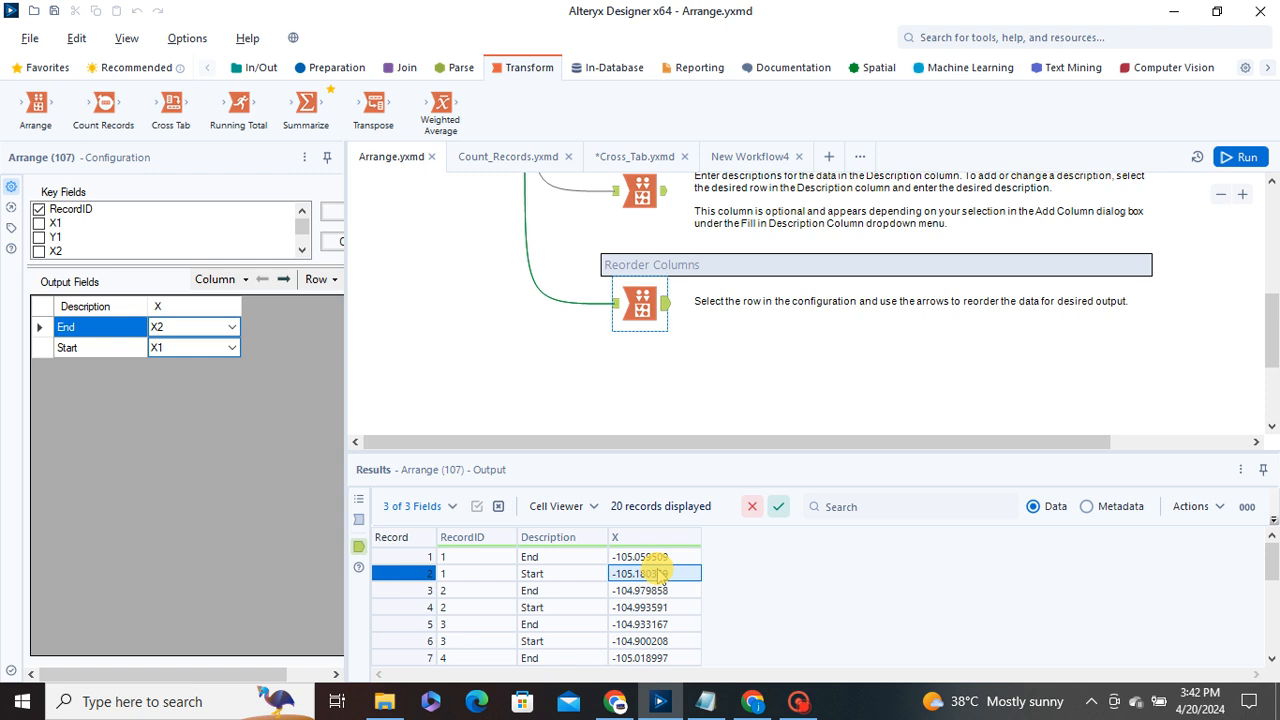
# Compare the input and output records of the "Reorder Columns" Arrange tool, checking the End and Start rows for each RecordID
pyautogui.click(651, 557)
pyautogui.scroll(-5, 616, 579)
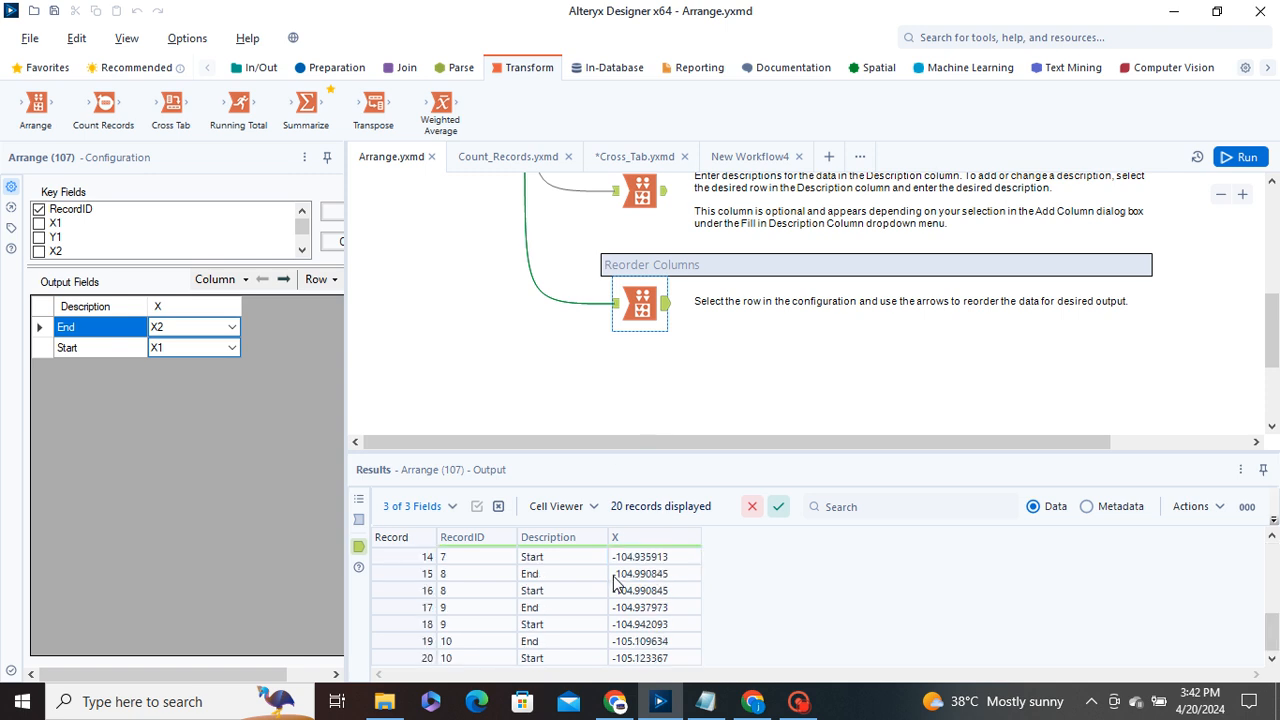
pyautogui.scroll(5, 616, 579)
pyautogui.click(616, 310)
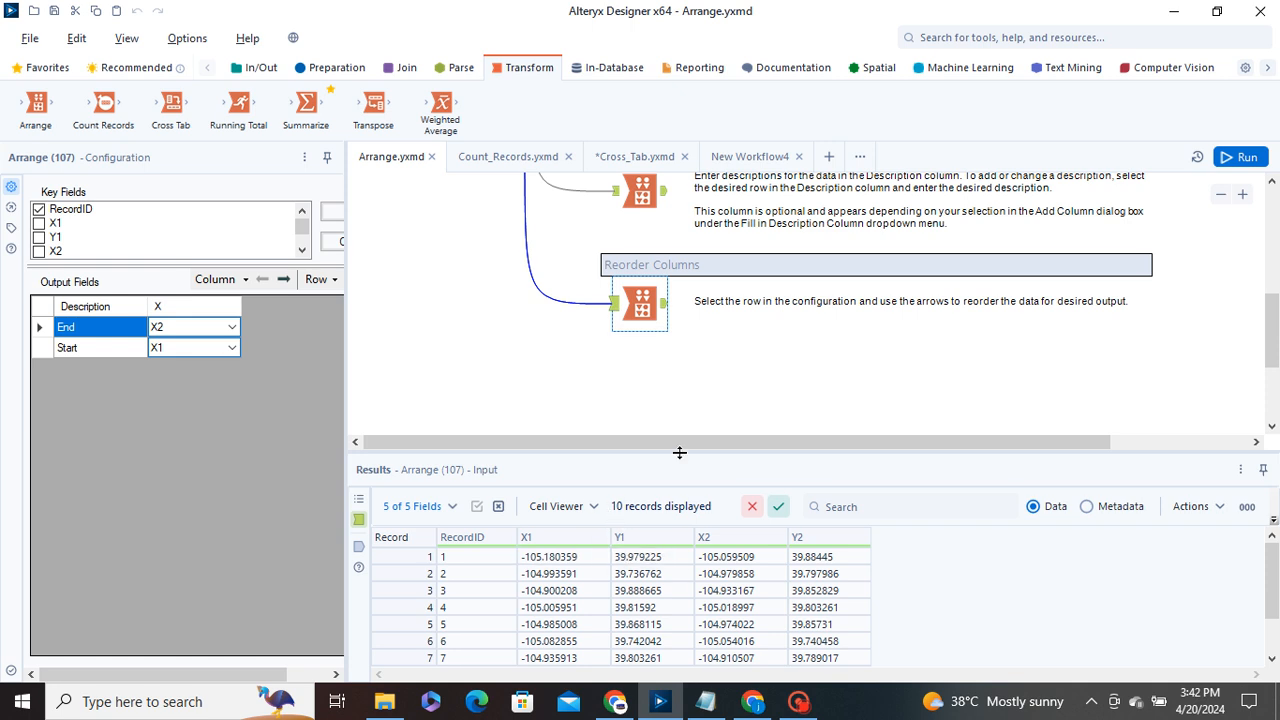
pyautogui.click(655, 303)
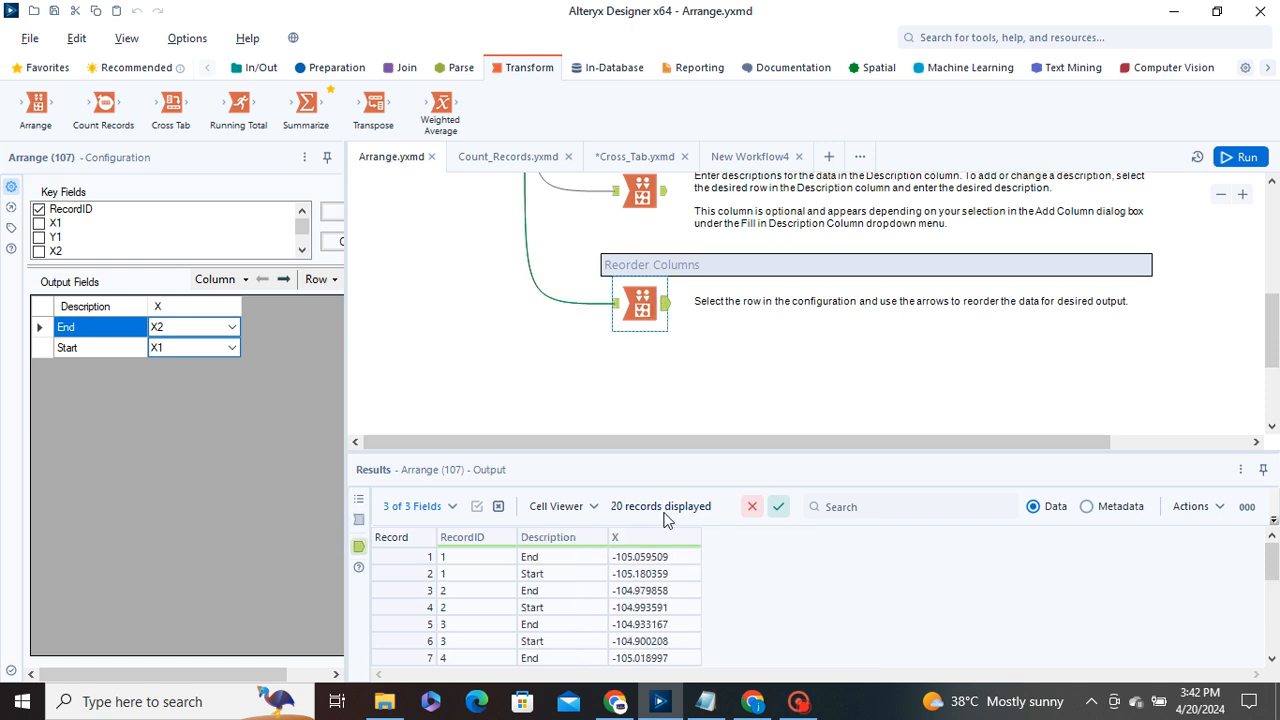
pyautogui.scroll(-5, 648, 545)
pyautogui.scroll(5, 646, 541)
pyautogui.scroll(-5, 646, 545)
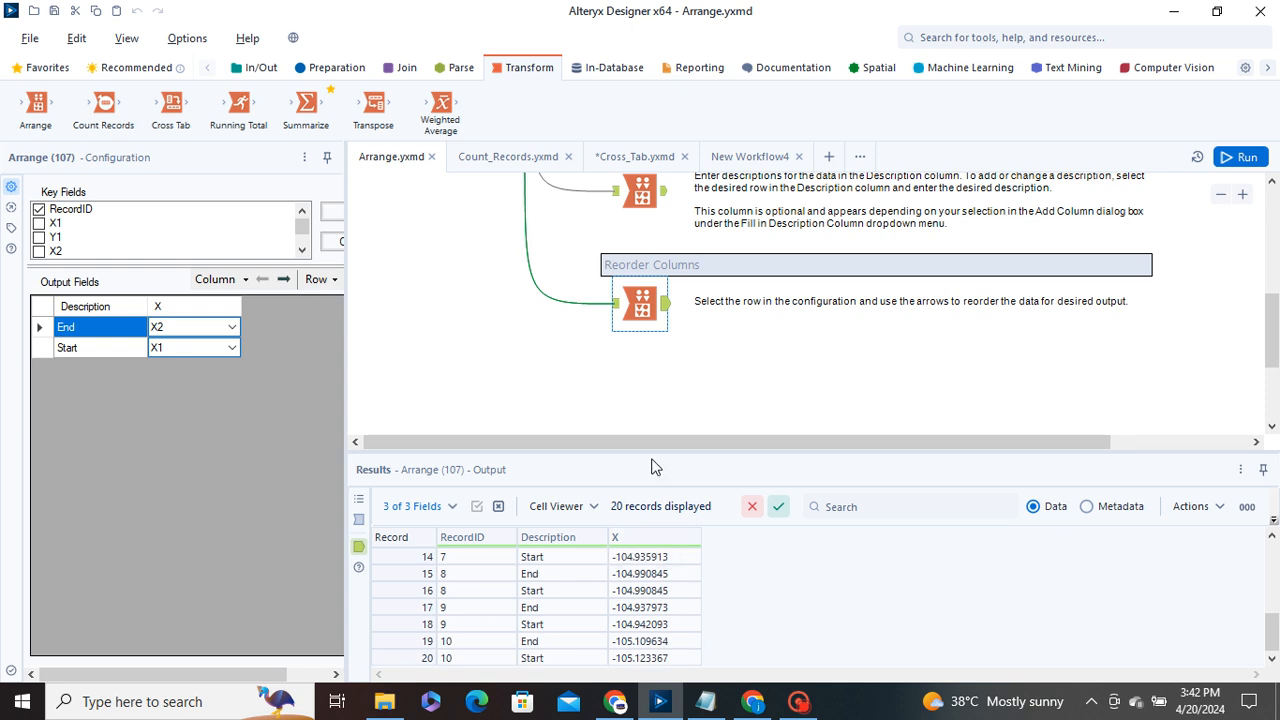
pyautogui.click(615, 303)
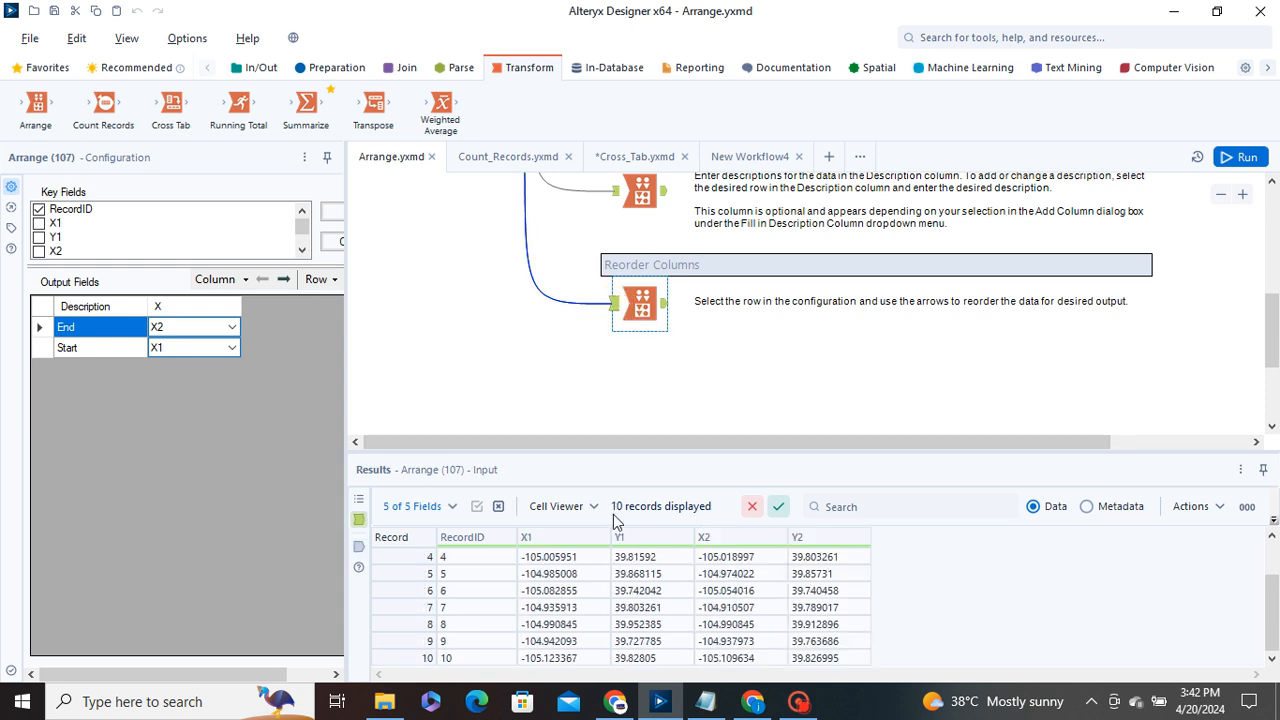
# Review the input and output of the "Adding Descriptions" Arrange tool, and the input and output field configuration of the "Adding Columns" one
pyautogui.scroll(3, 670, 418)
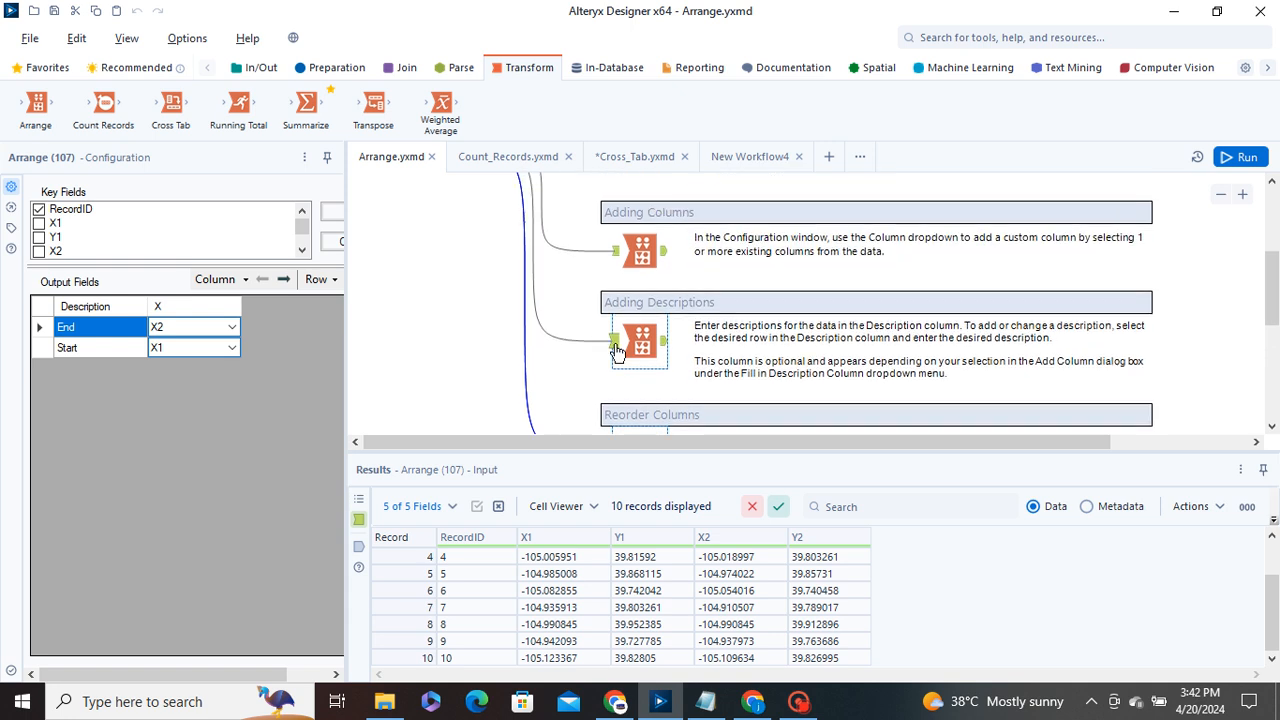
pyautogui.click(613, 345)
pyautogui.click(666, 342)
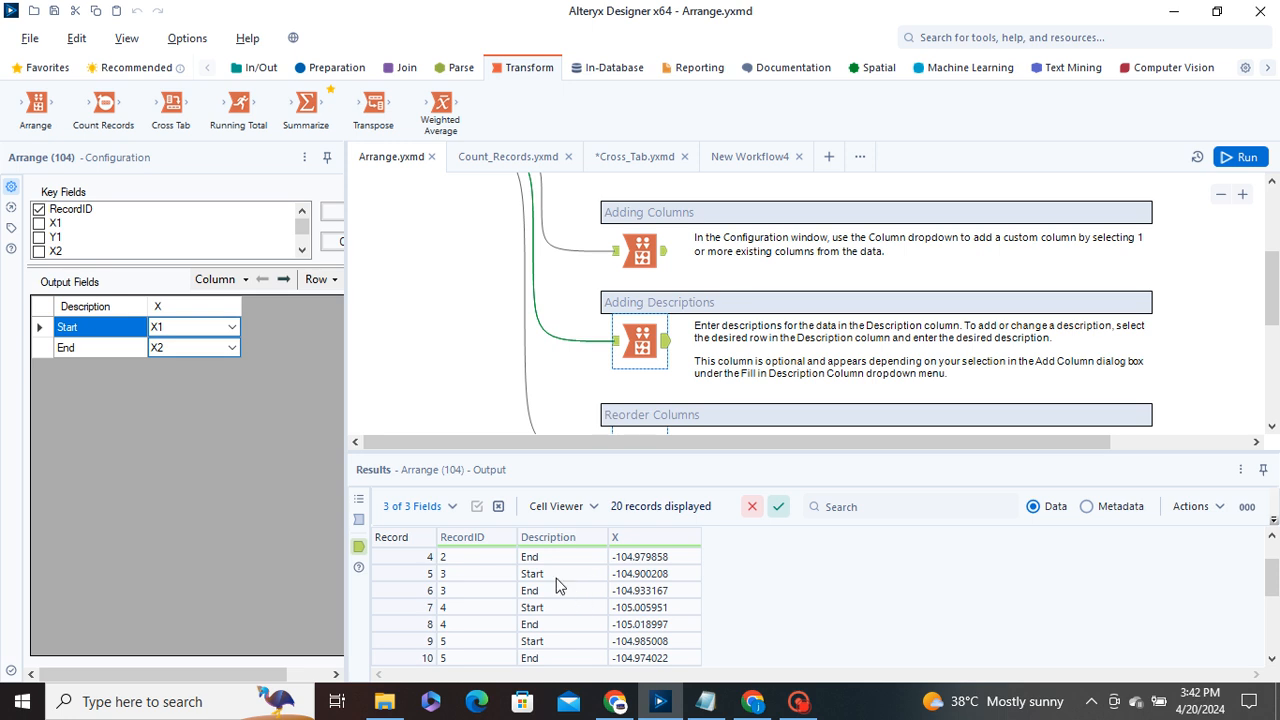
pyautogui.scroll(1, 552, 597)
pyautogui.scroll(2, 630, 350)
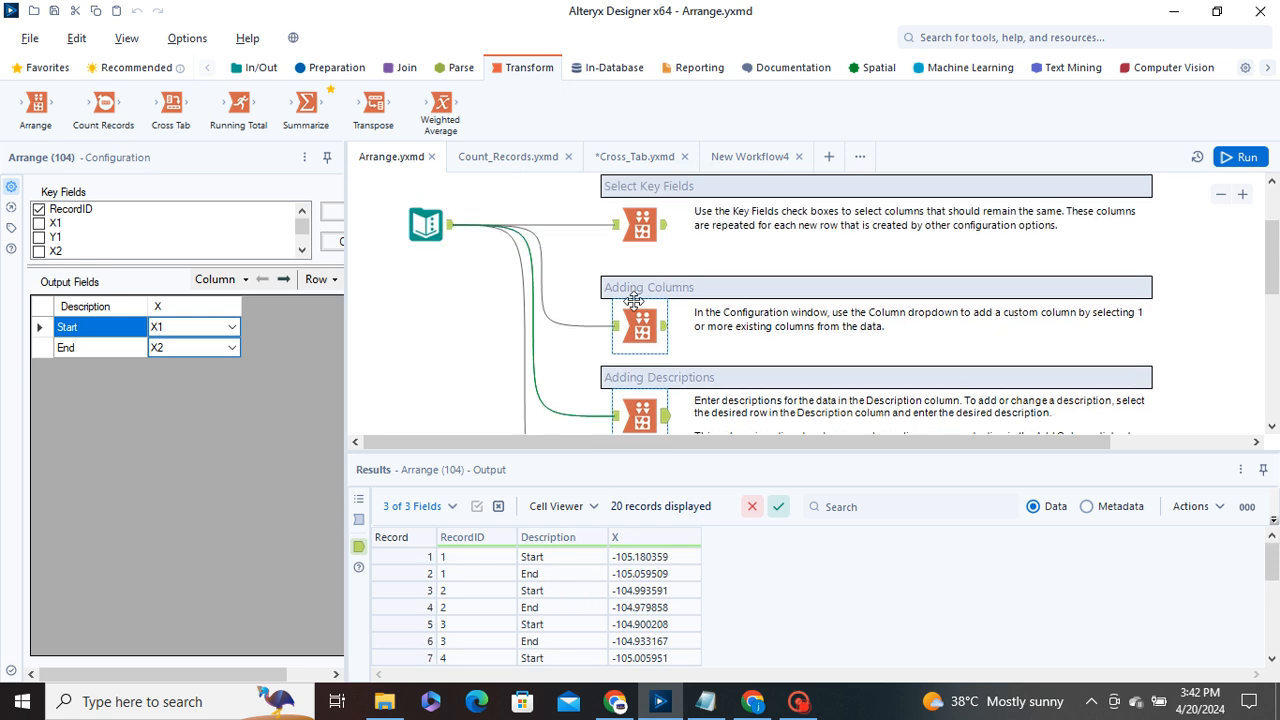
pyautogui.click(617, 365)
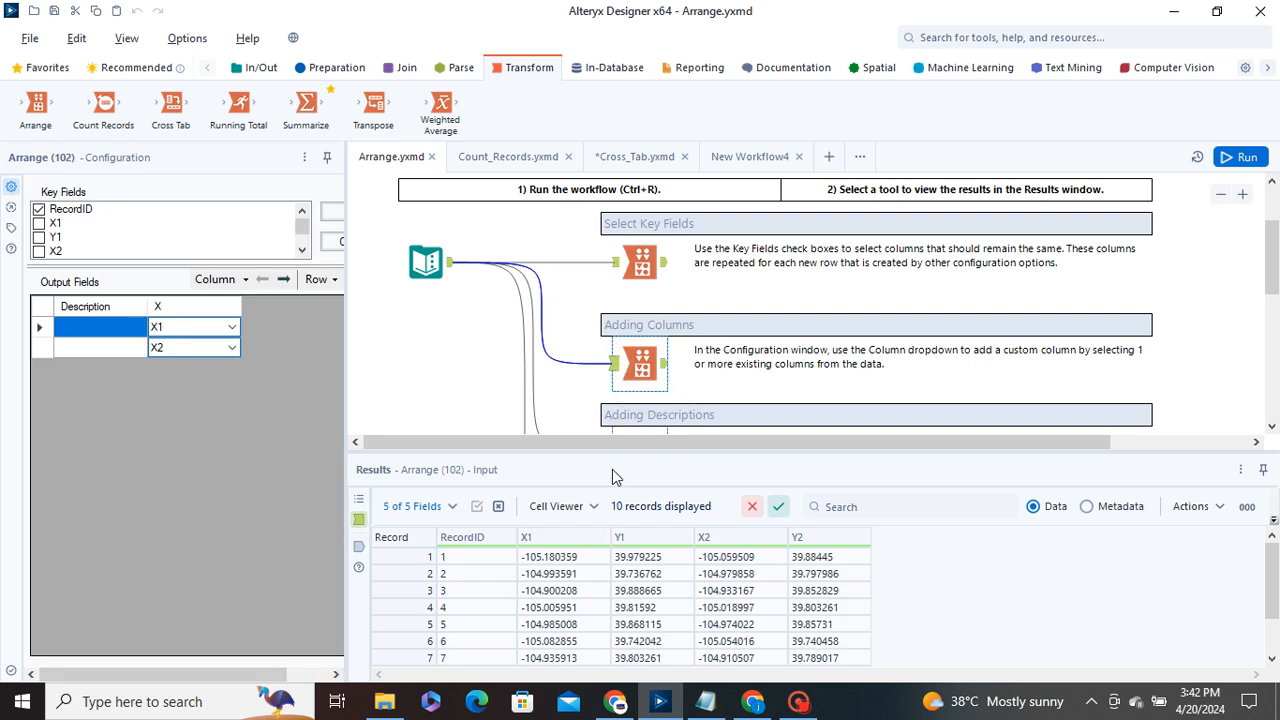
pyautogui.click(277, 400)
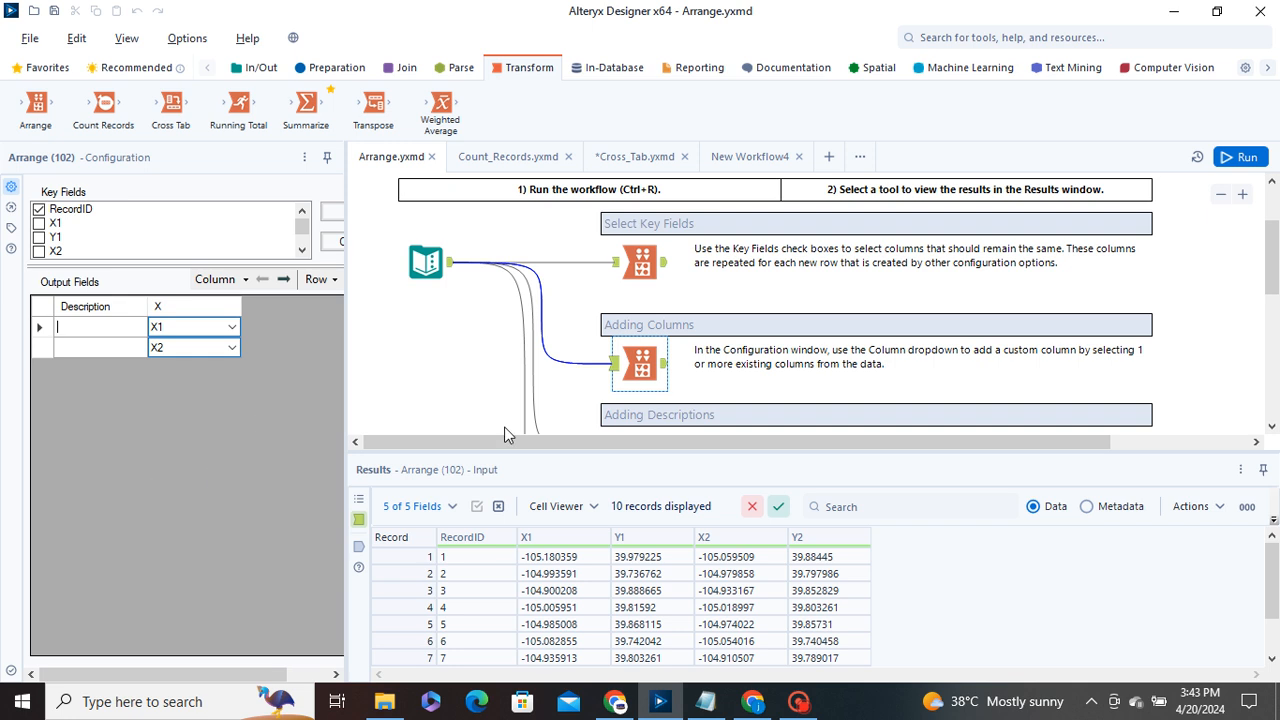
# Set the End row's X field to Y1 in the "Select Key Fields" Arrange tool and run the workflow
pyautogui.scroll(1, 505, 434)
pyautogui.click(642, 338)
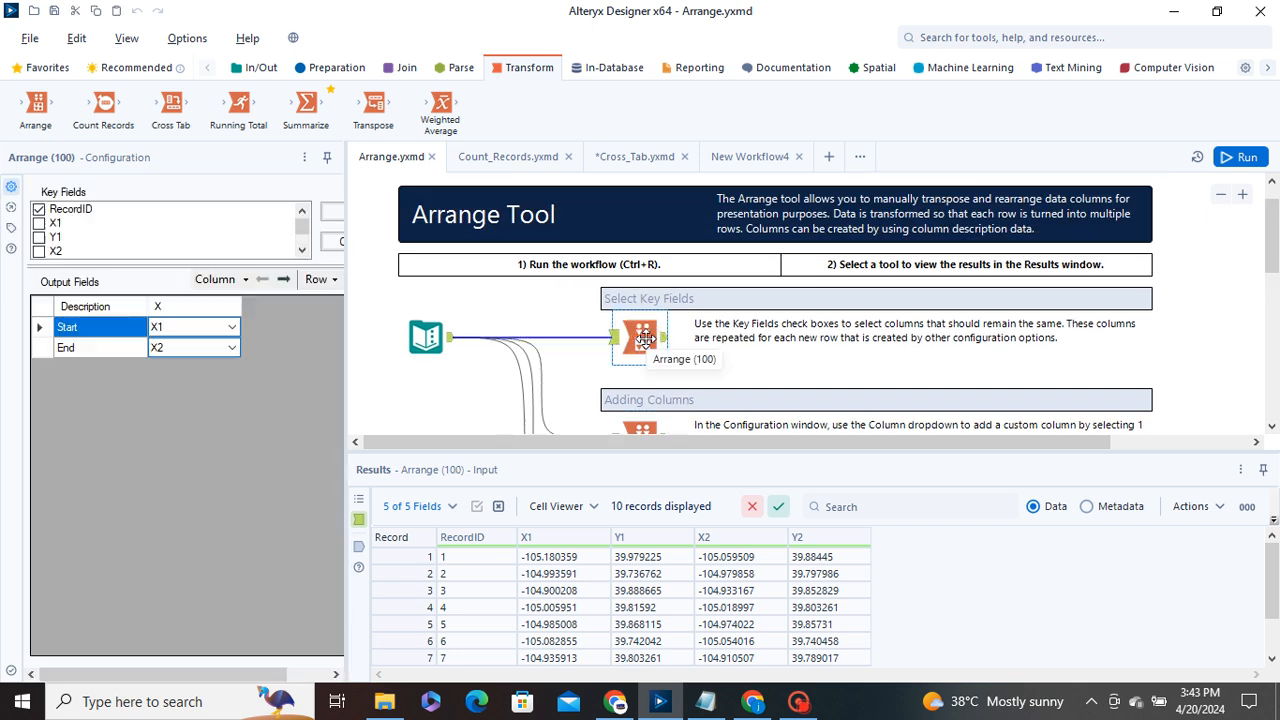
pyautogui.press('F2')
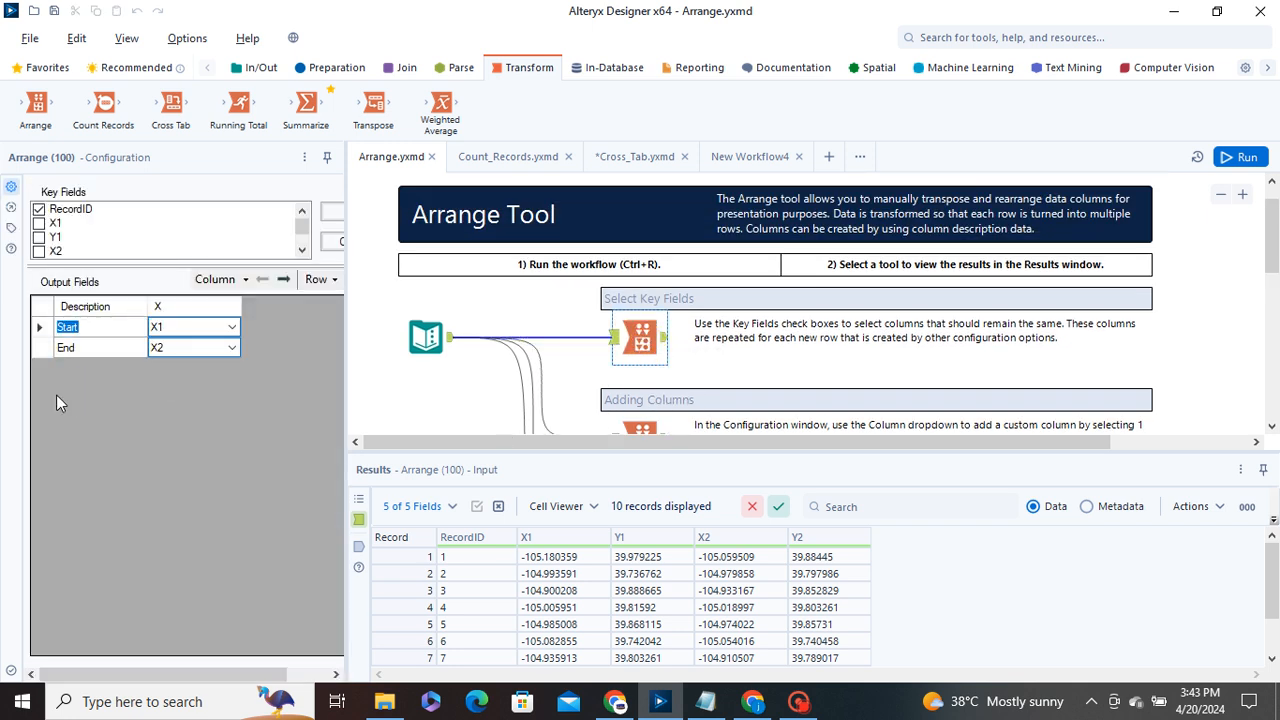
pyautogui.click(59, 398)
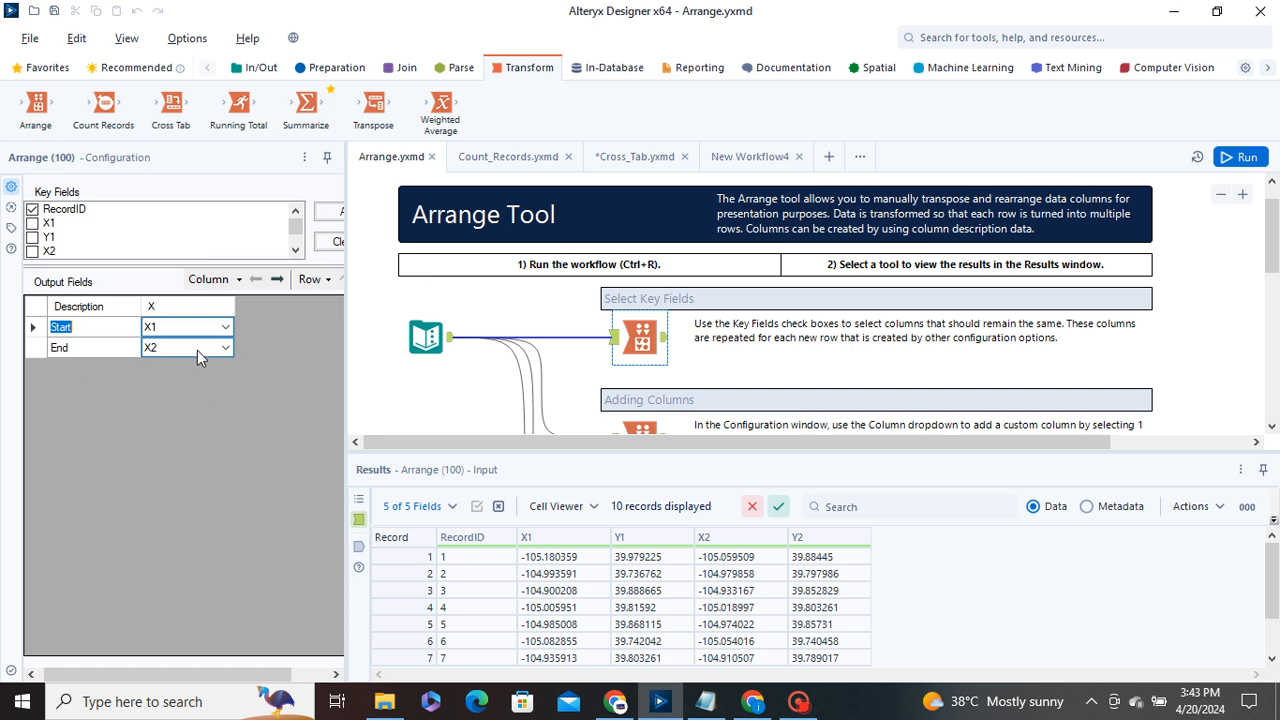
pyautogui.click(223, 347)
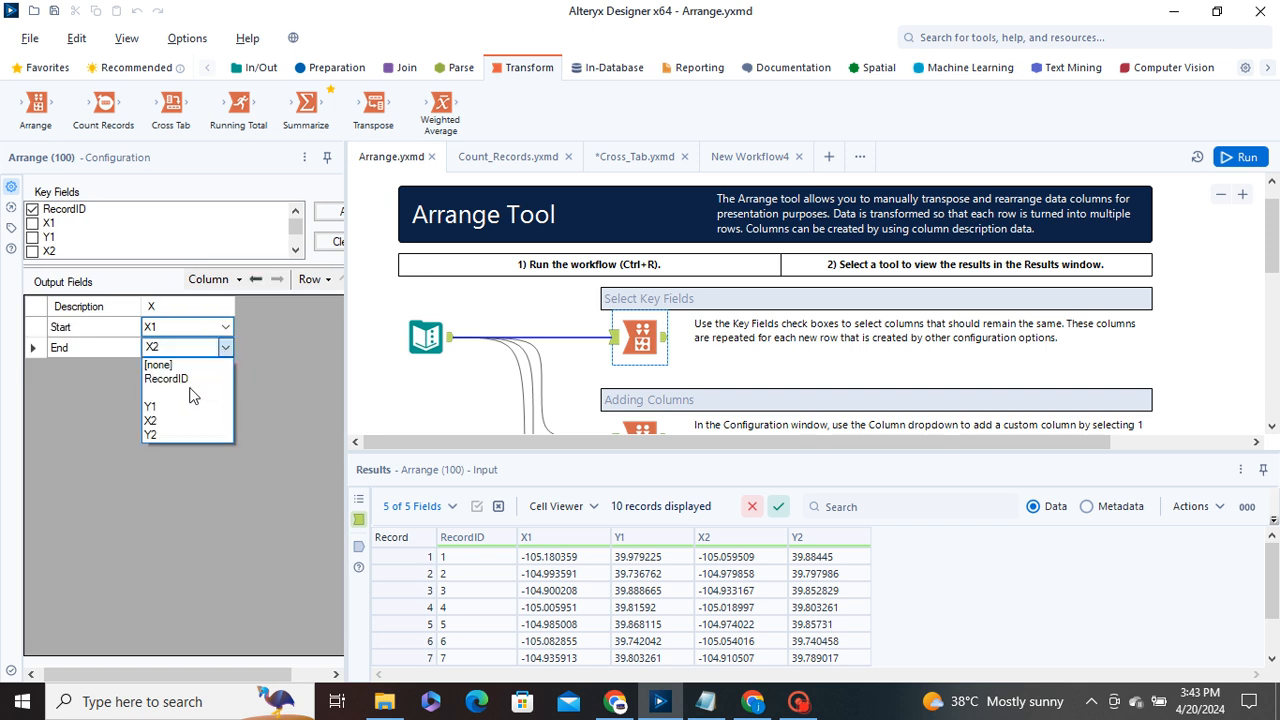
pyautogui.click(170, 407)
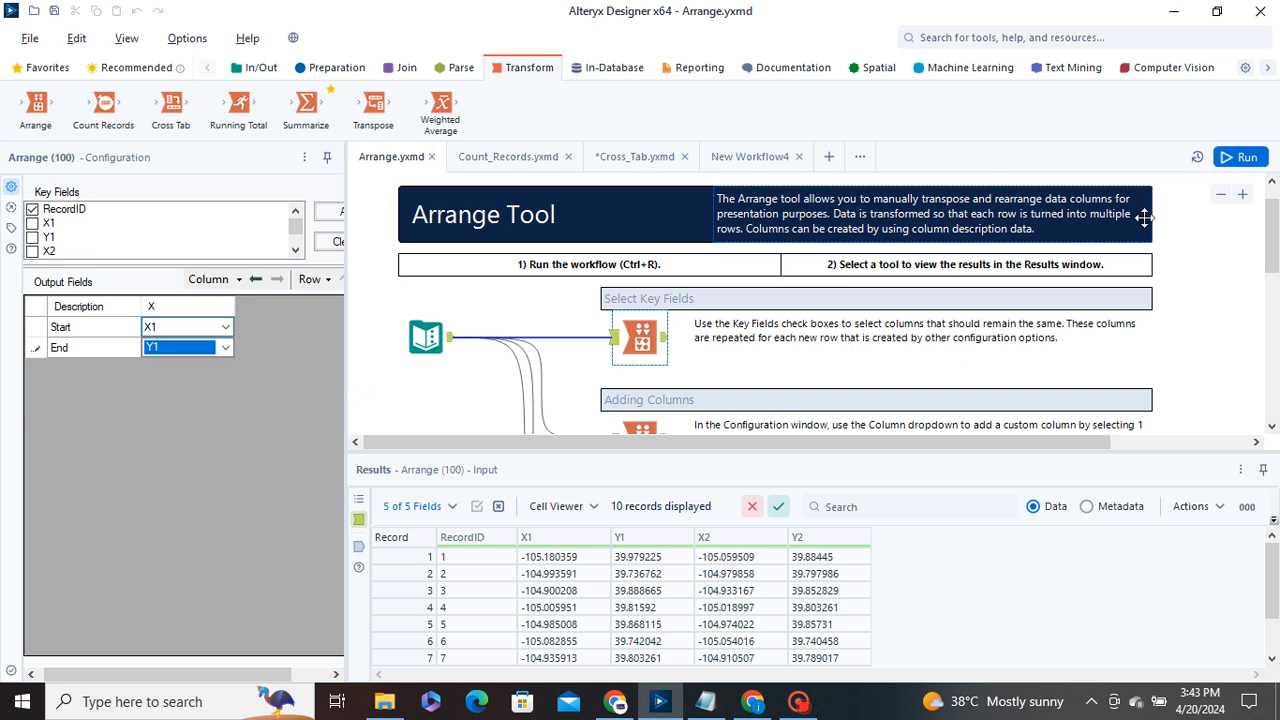
pyautogui.click(1238, 158)
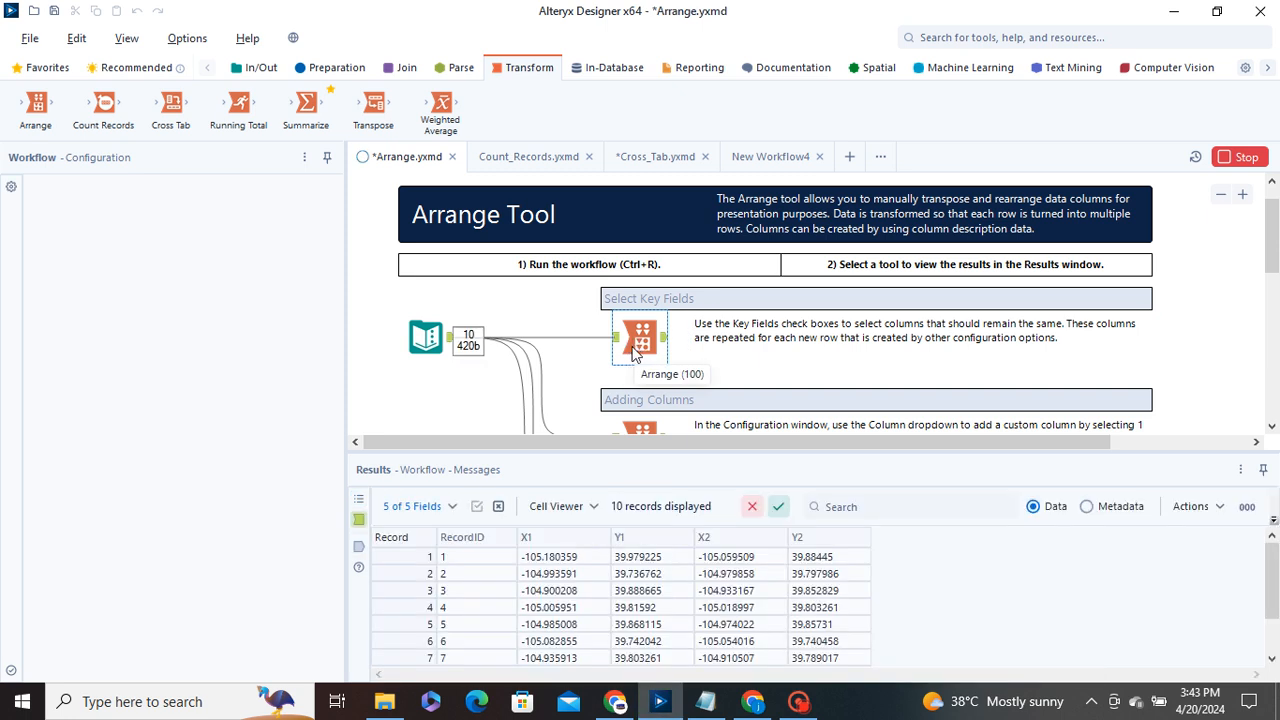
# Compare the "Select Key Fields" Arrange tool's input with its output after the run, checking the End row's X values
pyautogui.click(798, 385)
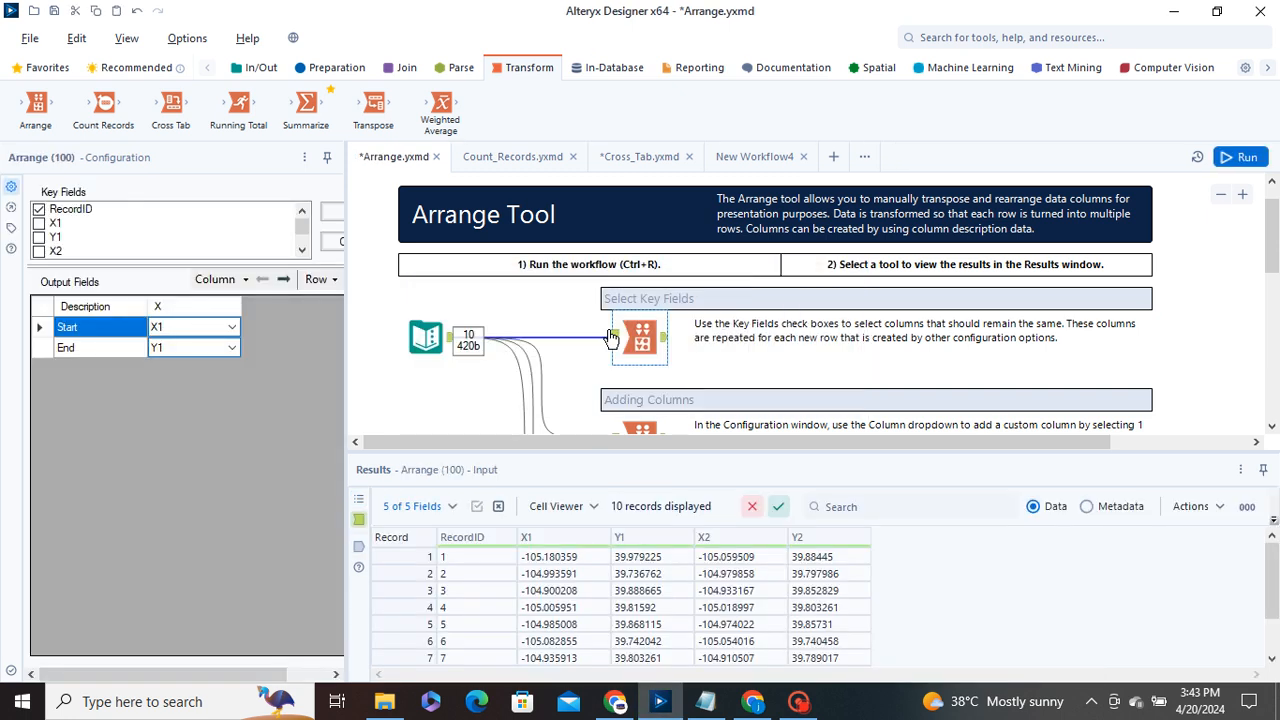
pyautogui.click(665, 342)
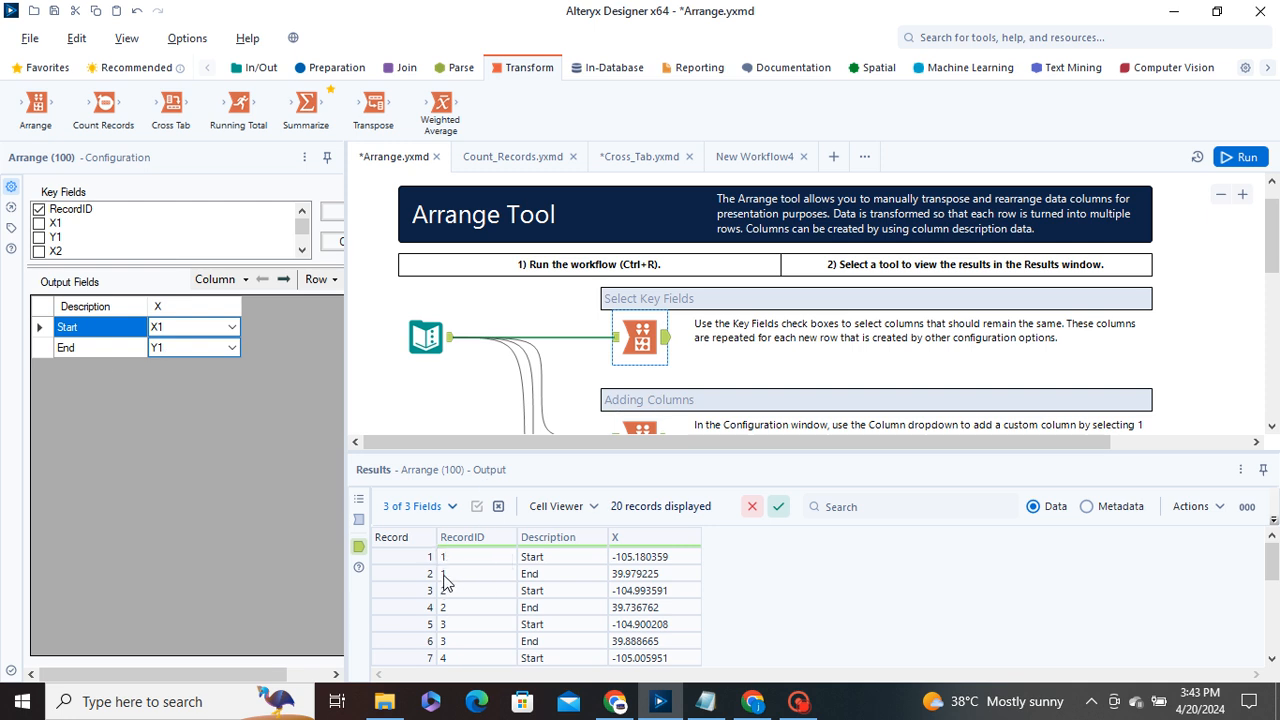
pyautogui.click(535, 573)
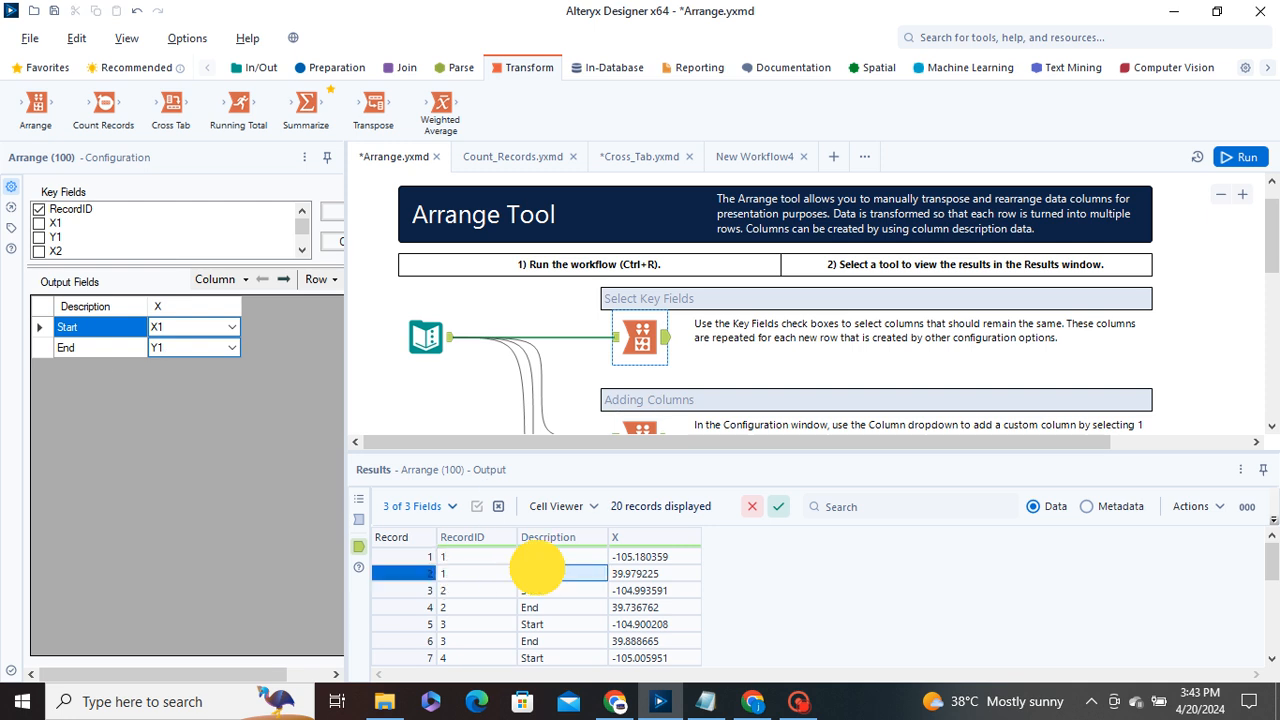
pyautogui.click(626, 576)
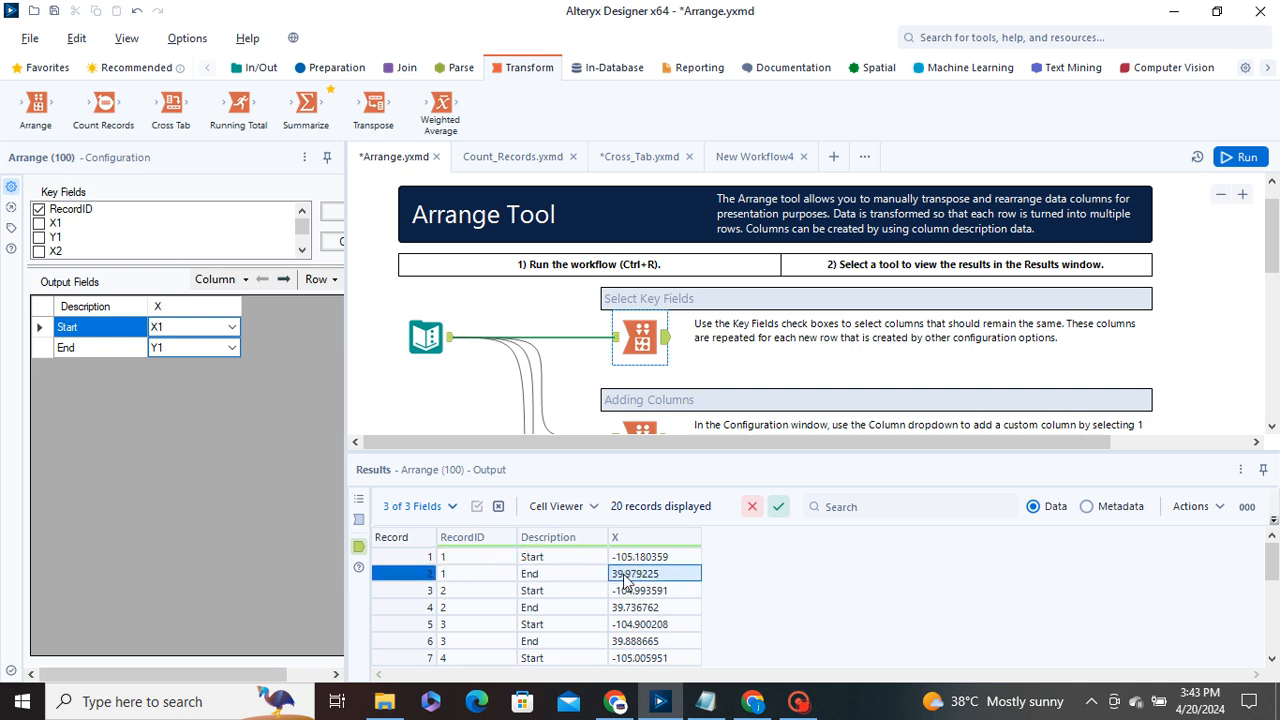
pyautogui.click(615, 340)
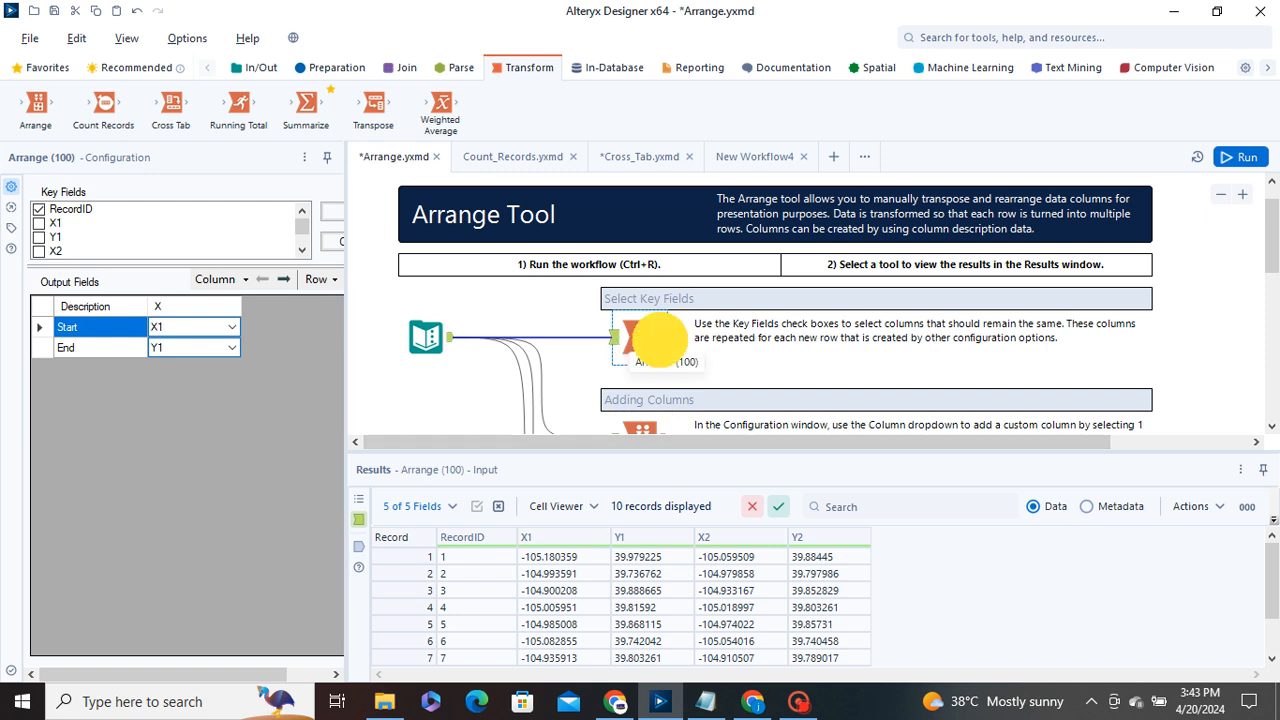
pyautogui.click(663, 340)
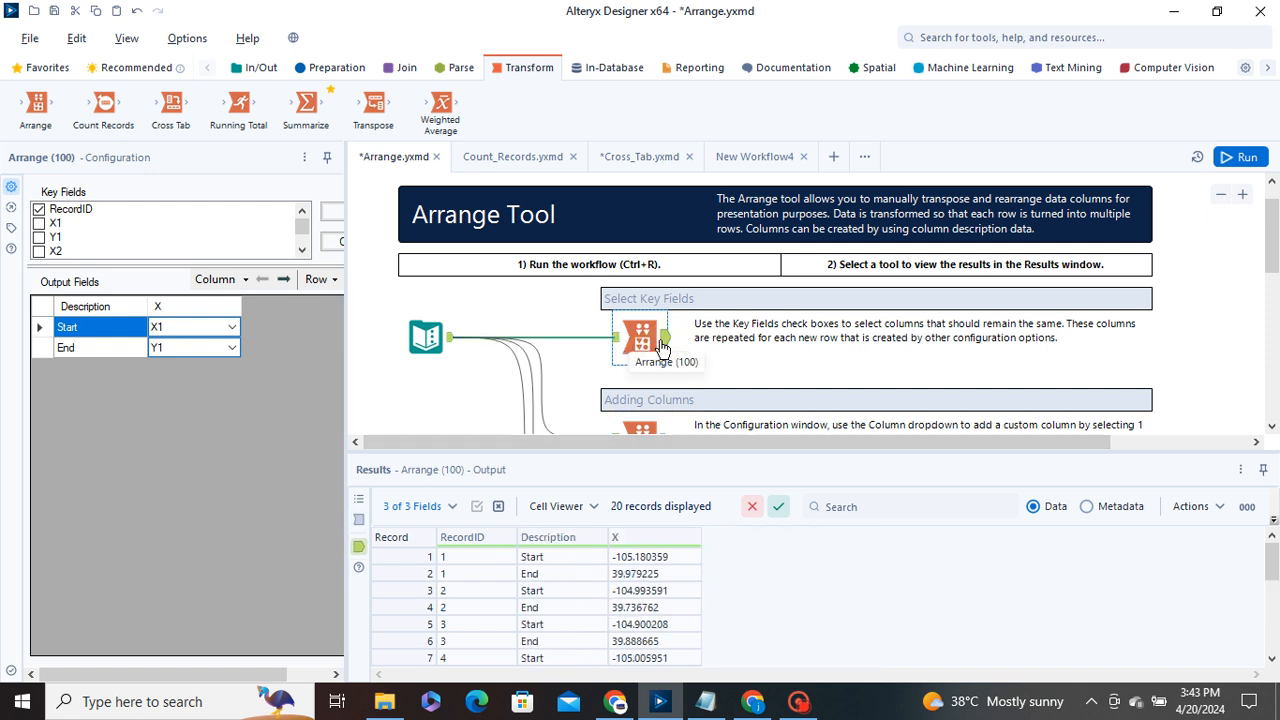
pyautogui.click(654, 573)
pyautogui.click(706, 337)
pyautogui.click(537, 323)
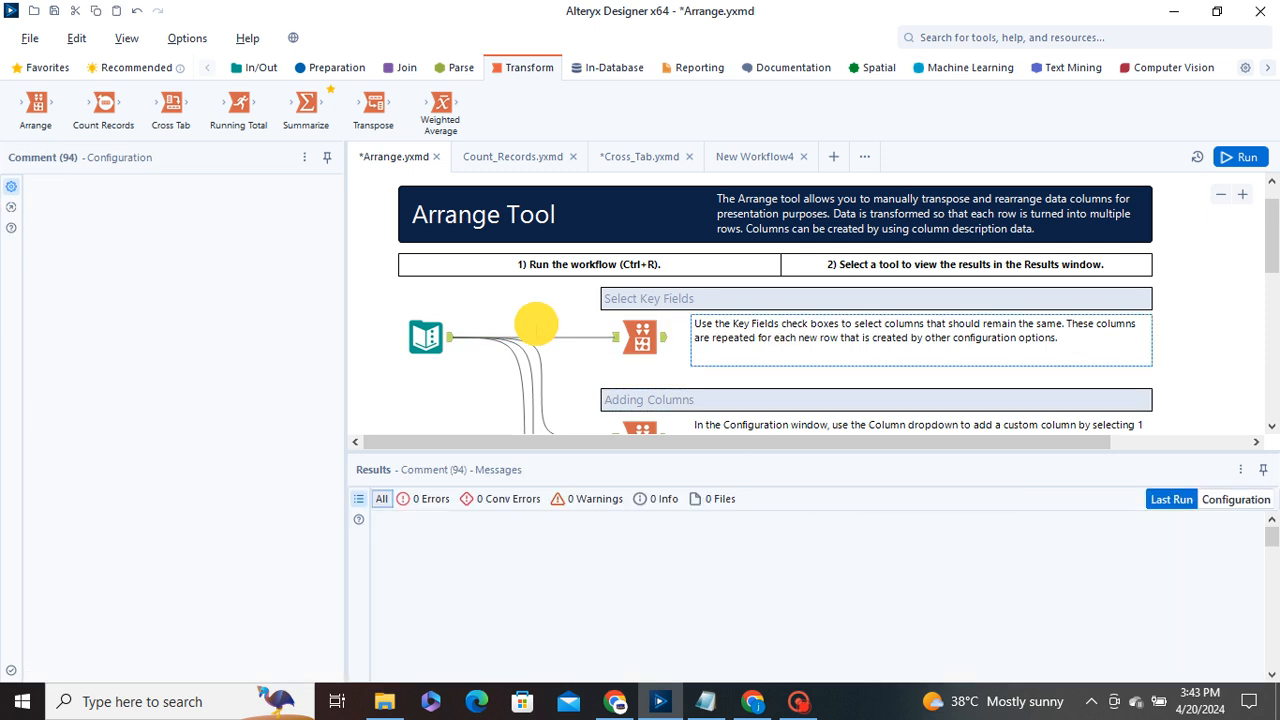
pyautogui.click(790, 700)
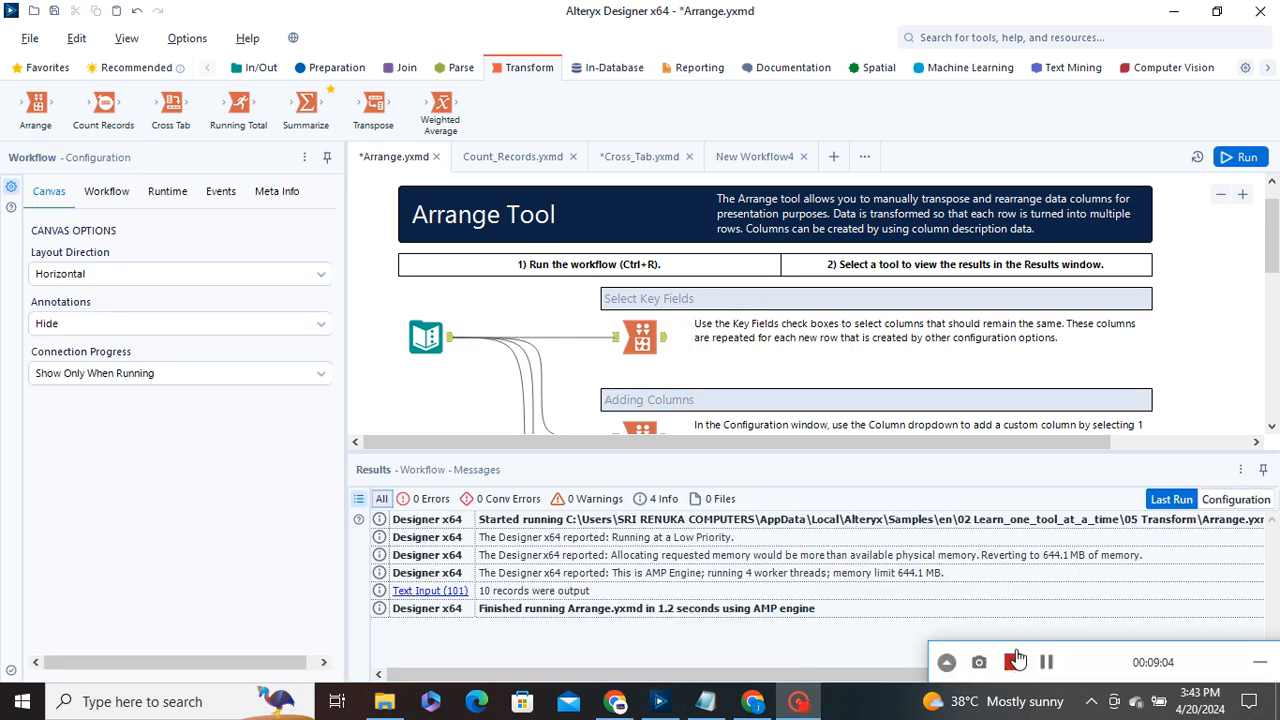